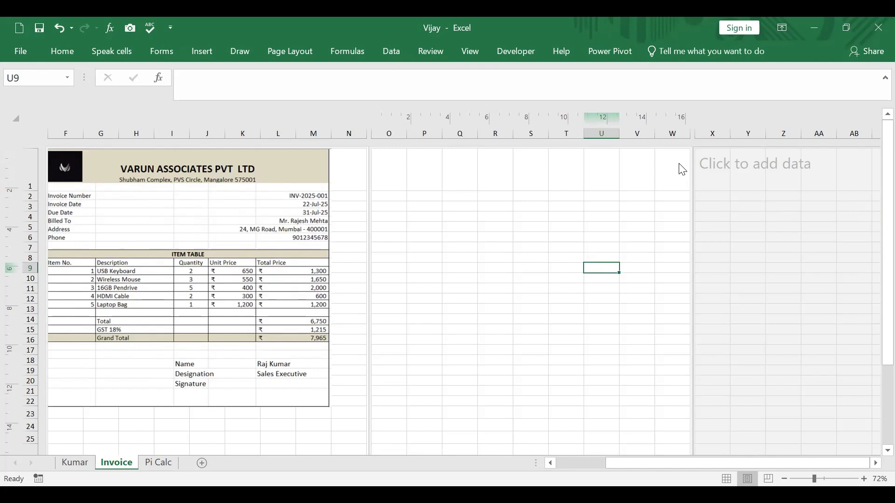
Step: Compare the Invoice sheet in Normal, Page Break Preview and Page Layout views, finishing in Page Layout
{"action": "left_click", "coordinate": [472, 53]}
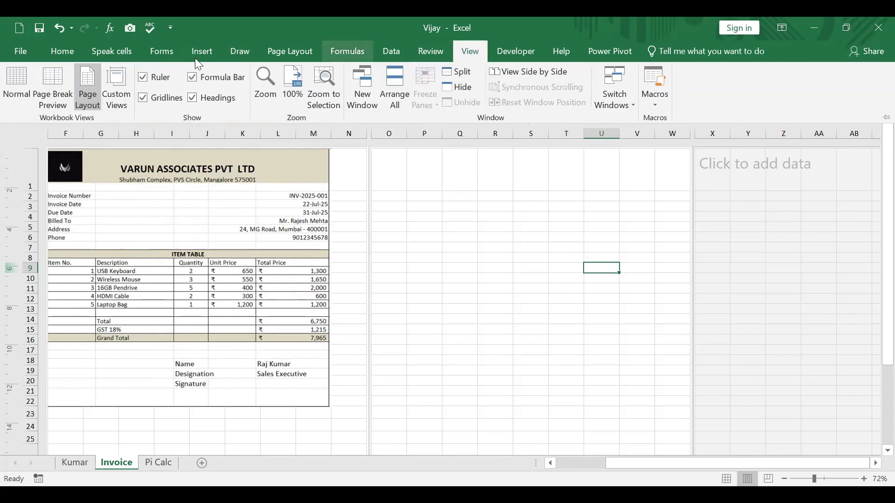
{"action": "left_click", "coordinate": [17, 78]}
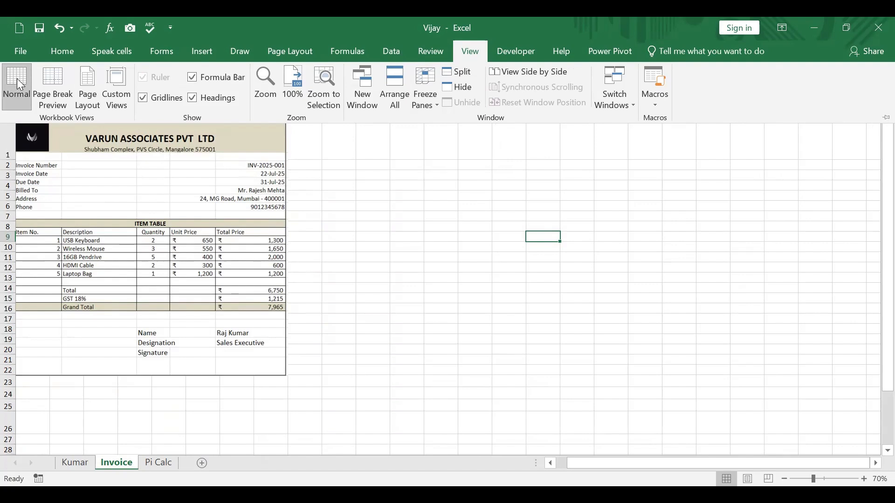
{"action": "left_click", "coordinate": [476, 55]}
{"action": "left_click", "coordinate": [472, 52]}
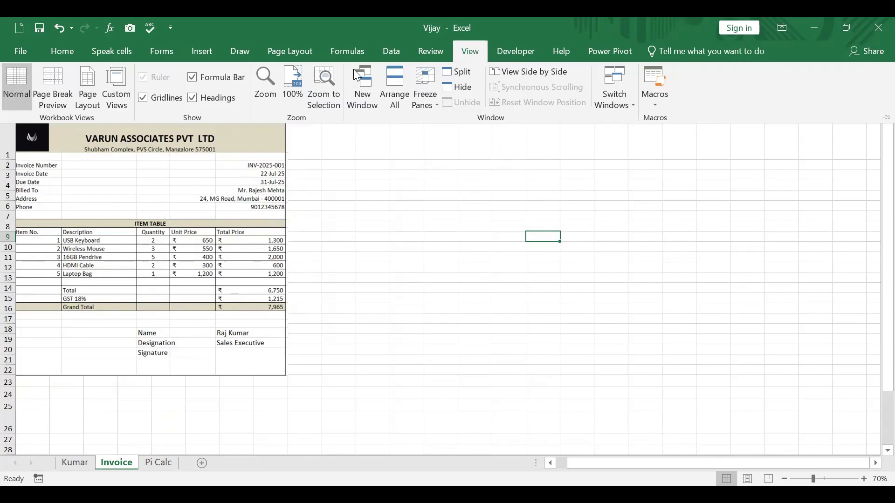
{"action": "left_click", "coordinate": [45, 79]}
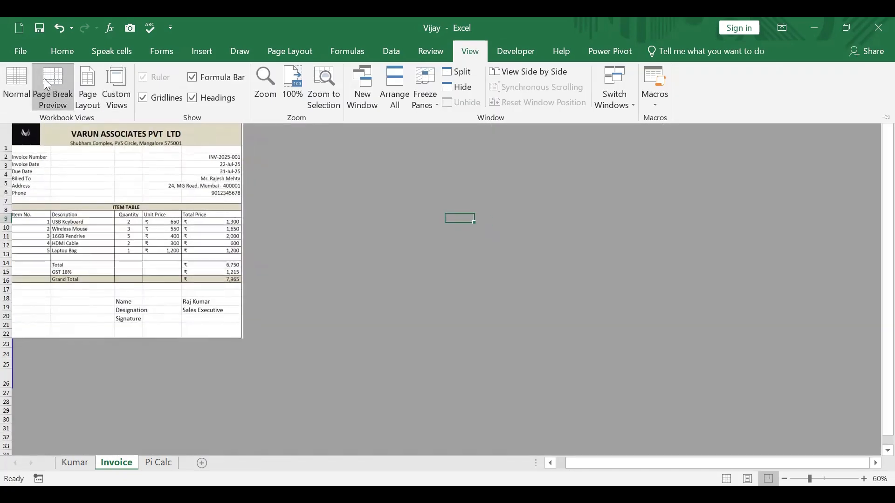
{"action": "left_click", "coordinate": [87, 79]}
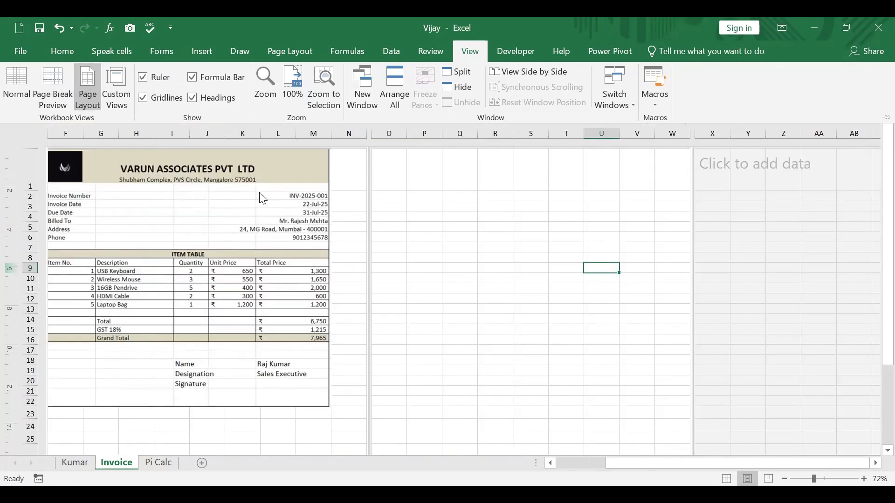
Step: Examine the page boundaries and the blank page beside the existing invoice
{"action": "scroll", "coordinate": [260, 193], "scroll_direction": "down", "scroll_amount": 1}
{"action": "scroll", "coordinate": [260, 194], "scroll_direction": "down", "scroll_amount": 4}
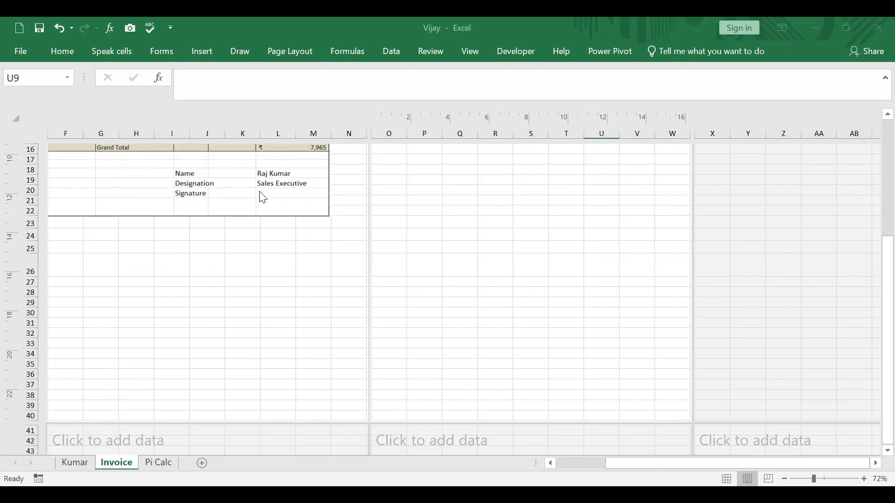
{"action": "scroll", "coordinate": [261, 195], "scroll_direction": "up", "scroll_amount": 5}
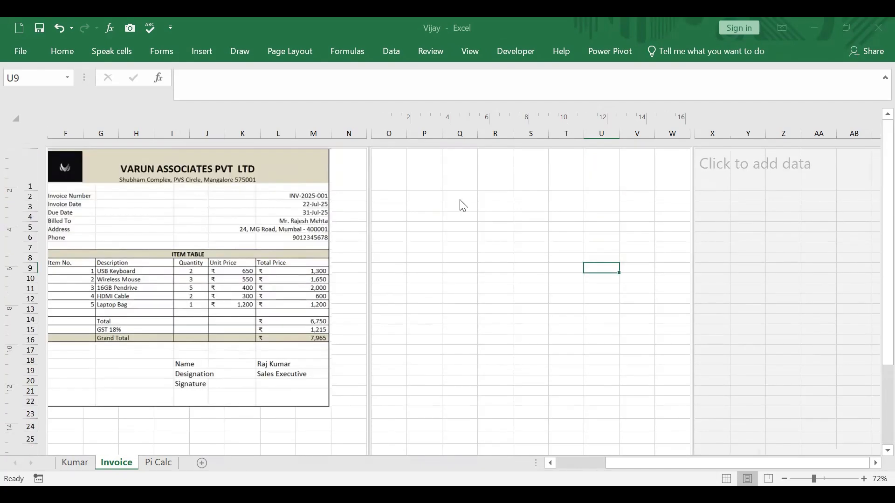
{"action": "scroll", "coordinate": [438, 183], "scroll_direction": "down", "scroll_amount": 6}
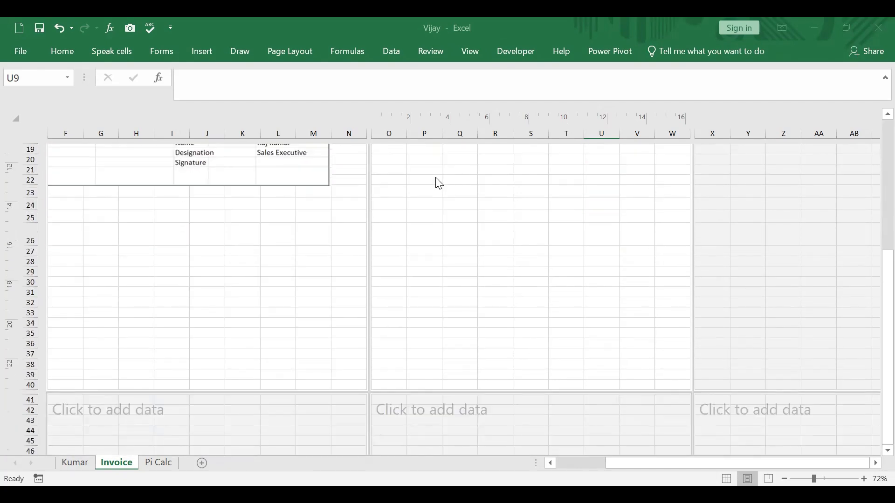
{"action": "scroll", "coordinate": [438, 183], "scroll_direction": "up", "scroll_amount": 6}
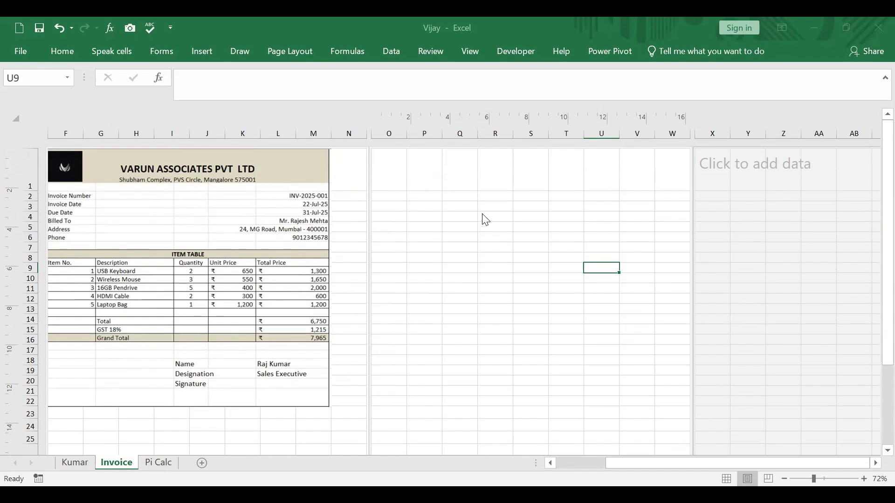
{"action": "scroll", "coordinate": [485, 220], "scroll_direction": "down", "scroll_amount": 3}
{"action": "scroll", "coordinate": [484, 220], "scroll_direction": "down", "scroll_amount": 2}
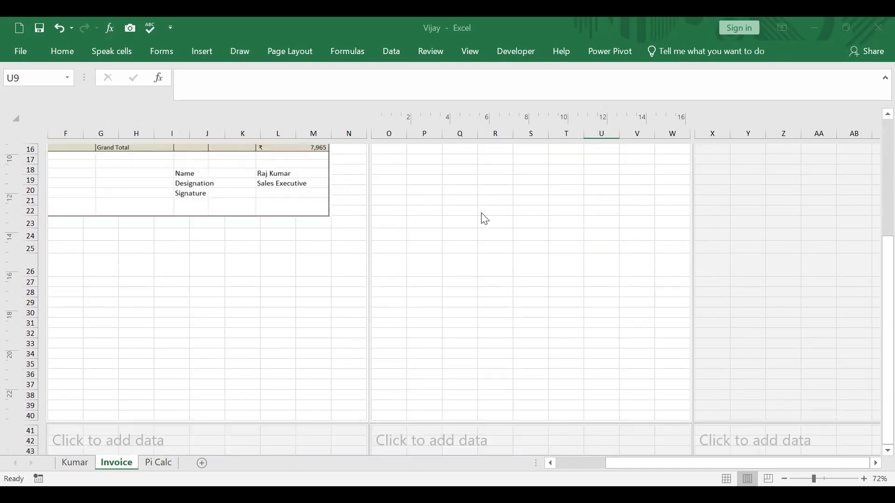
{"action": "scroll", "coordinate": [484, 219], "scroll_direction": "down", "scroll_amount": 2}
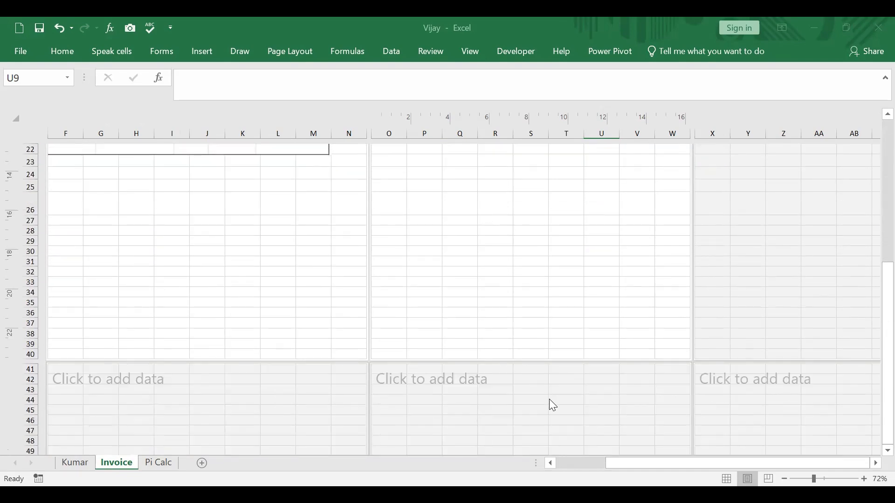
{"action": "scroll", "coordinate": [546, 250], "scroll_direction": "up", "scroll_amount": 7}
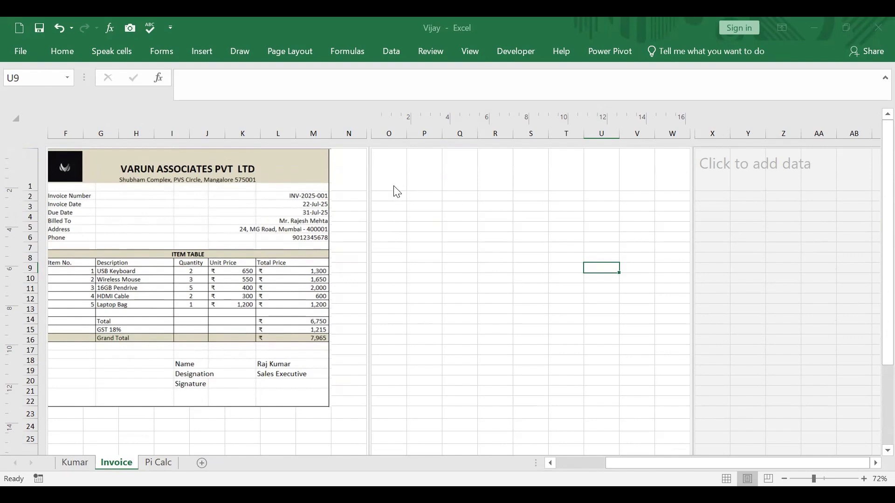
Step: Merge cells O1 to S1 on the blank page into a single header cell
{"action": "left_click", "coordinate": [538, 181]}
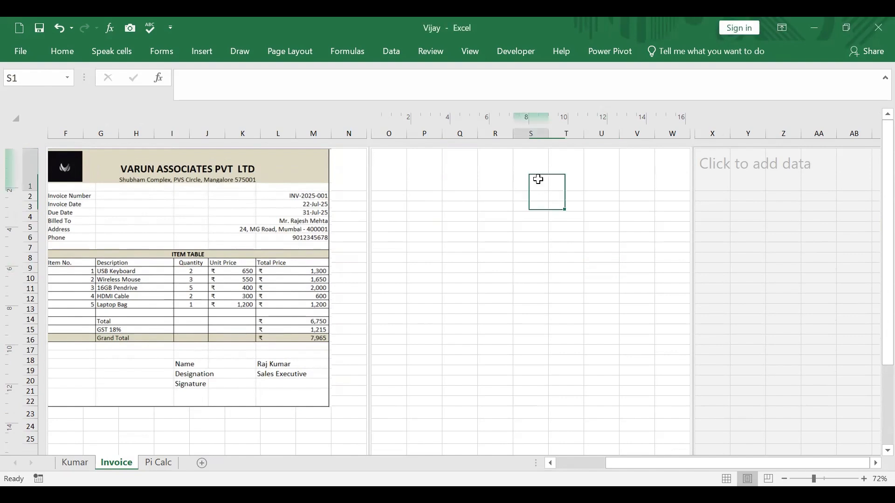
{"action": "left_click", "coordinate": [400, 171]}
{"action": "left_click_drag", "start_coordinate": [400, 171], "coordinate": [530, 177]}
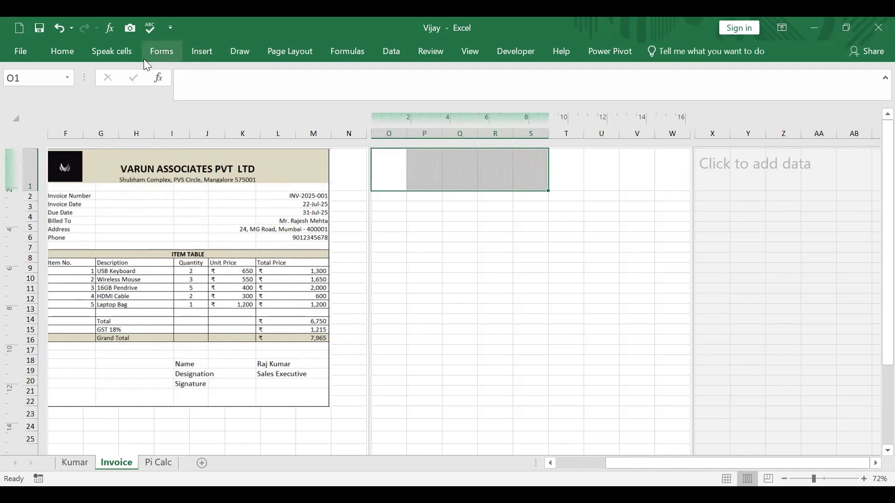
{"action": "right_click", "coordinate": [396, 173]}
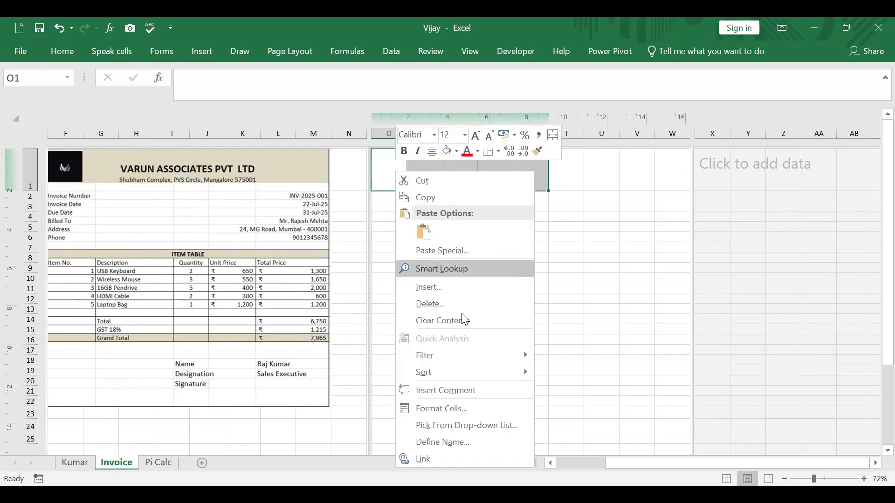
{"action": "left_click", "coordinate": [462, 409]}
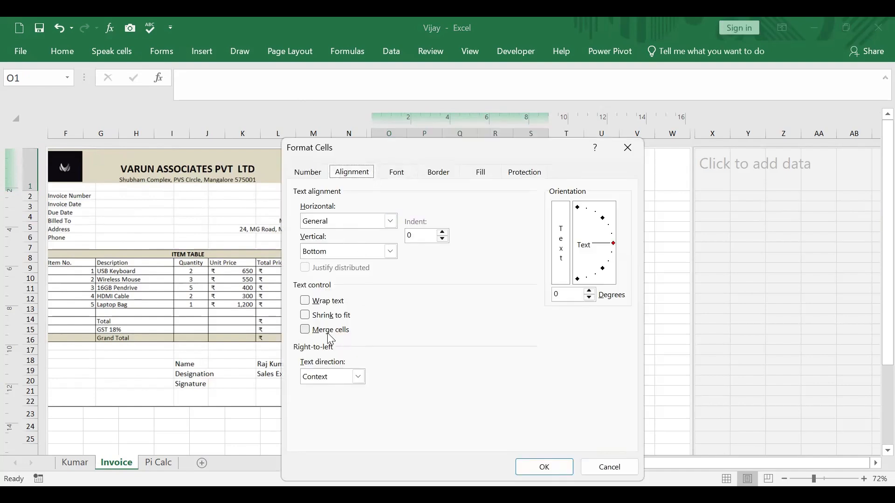
{"action": "left_click", "coordinate": [307, 331]}
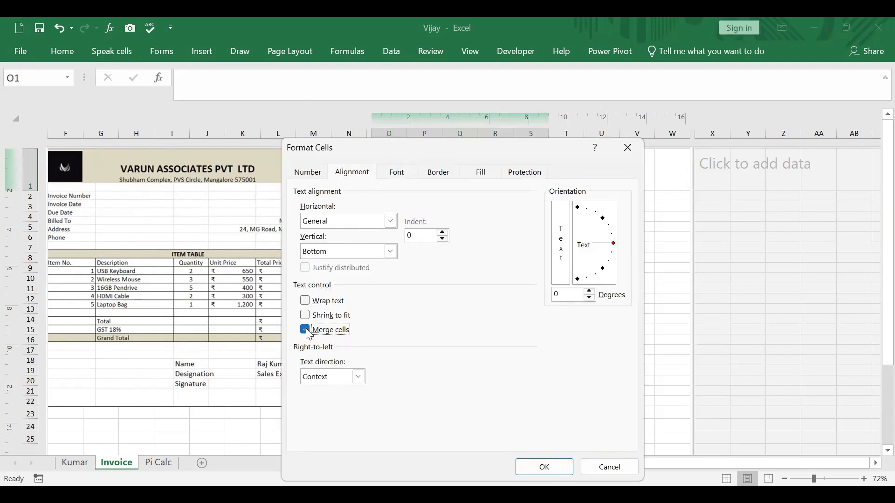
{"action": "left_click", "coordinate": [552, 465]}
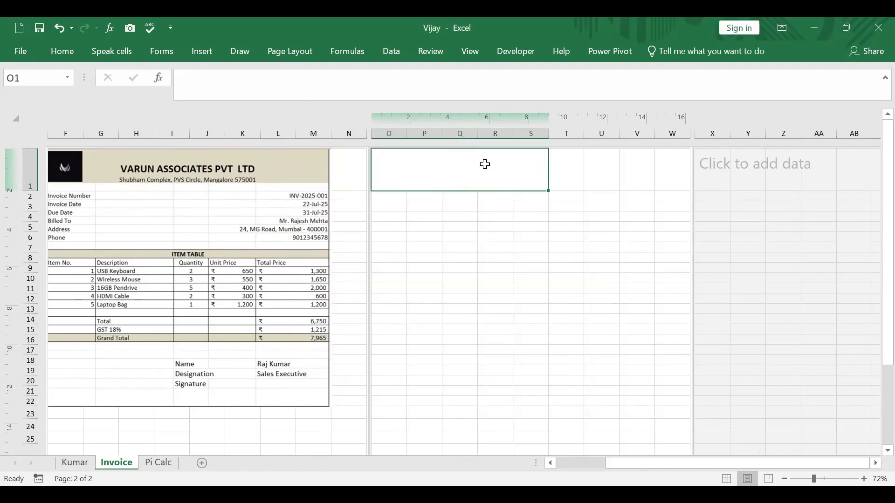
Step: Enter the company name SAGAR CONSULTANTS PVT LTD in the merged header cell O1
{"action": "double_click", "coordinate": [410, 160]}
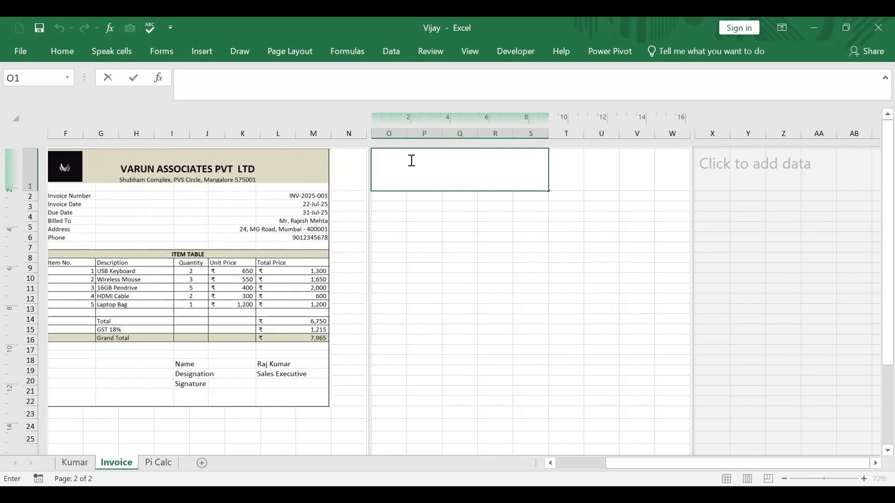
{"action": "type", "text": "SAGAR CONSU"}
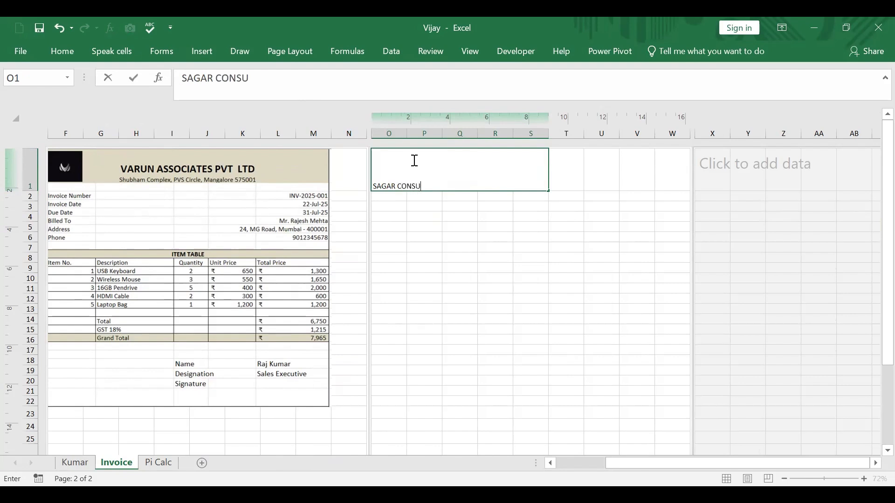
{"action": "type", "text": "LTANTS PVT LTD"}
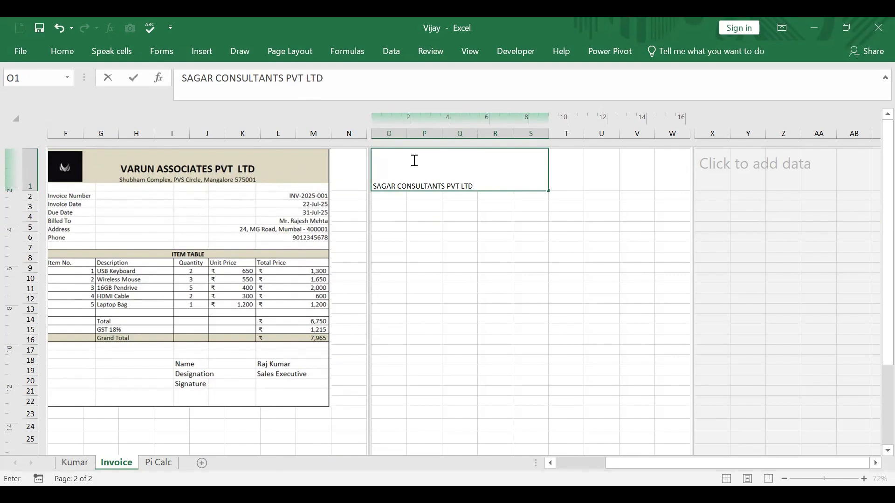
Step: Add the company's postal address on a second line within the same header cell
{"action": "key", "text": "alt+Return"}
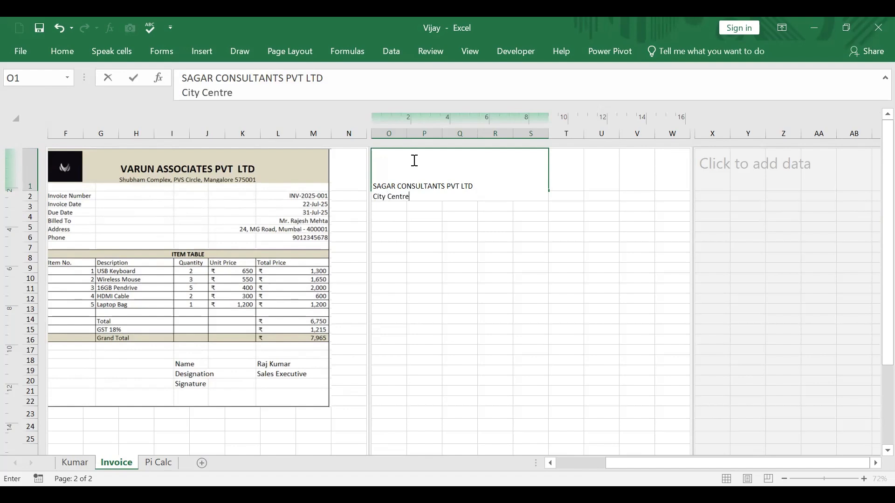
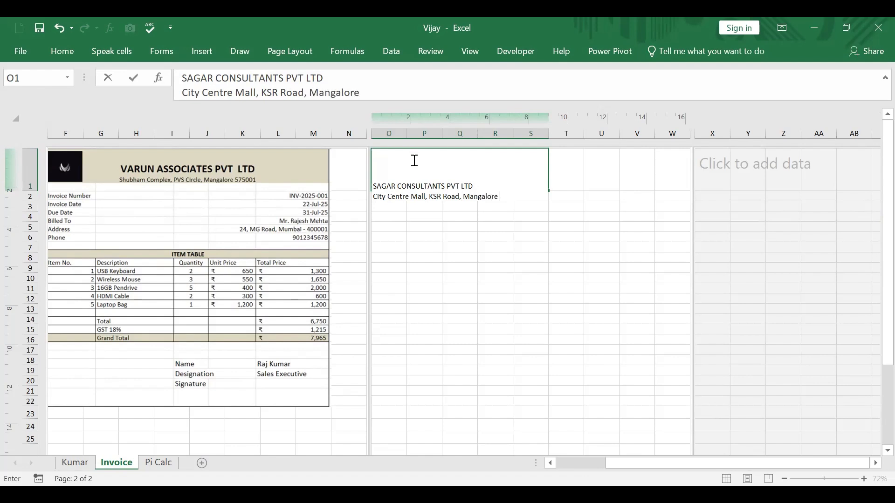
Step: Add a third line with the label Phone and the company's phone number, and commit the header cell
{"action": "key", "text": "alt+Return"}
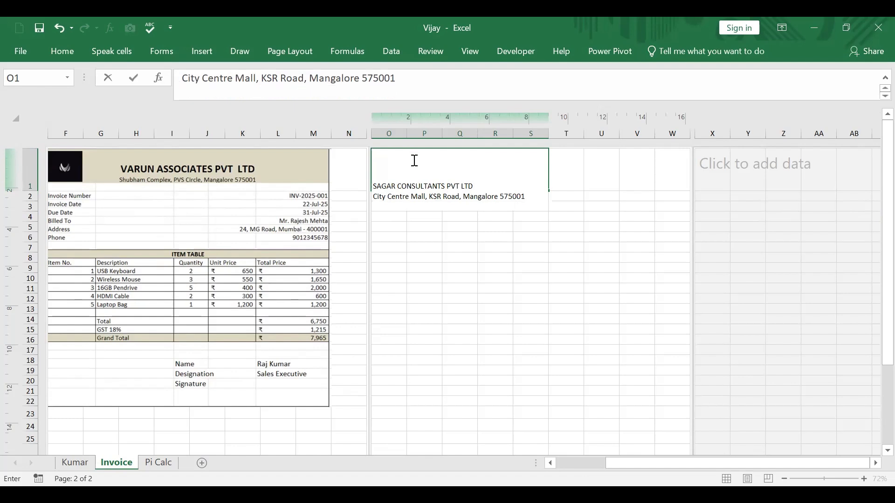
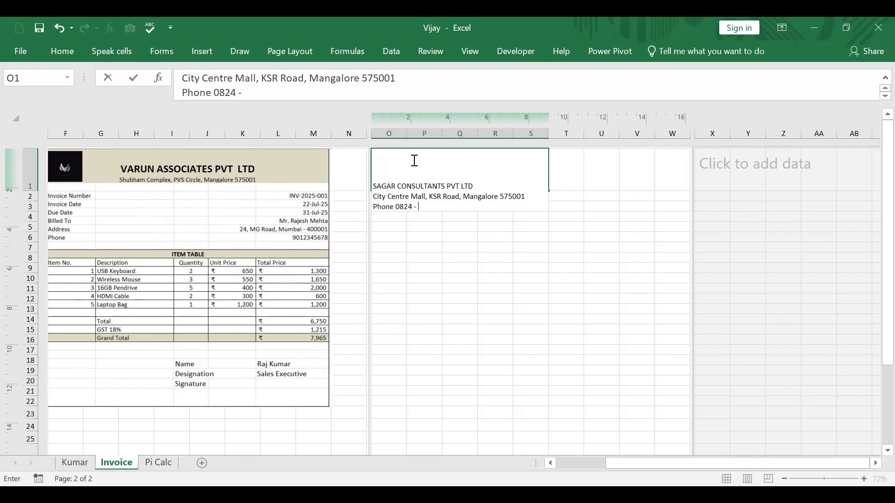
{"action": "key", "text": "Return"}
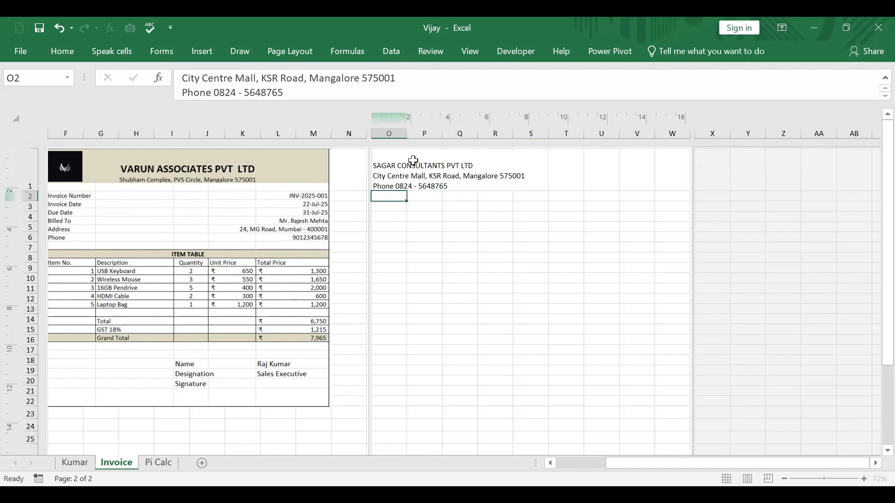
Step: Center the text of the merged header cell both horizontally and vertically
{"action": "left_click", "coordinate": [400, 175]}
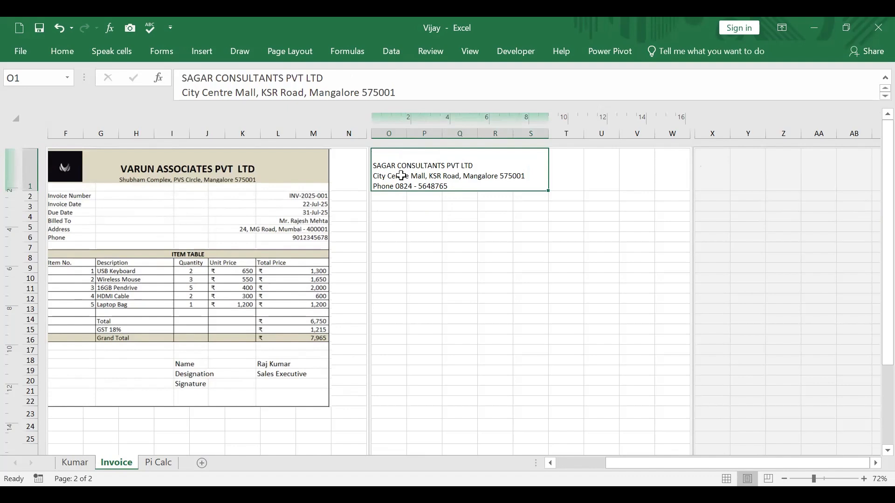
{"action": "right_click", "coordinate": [400, 176]}
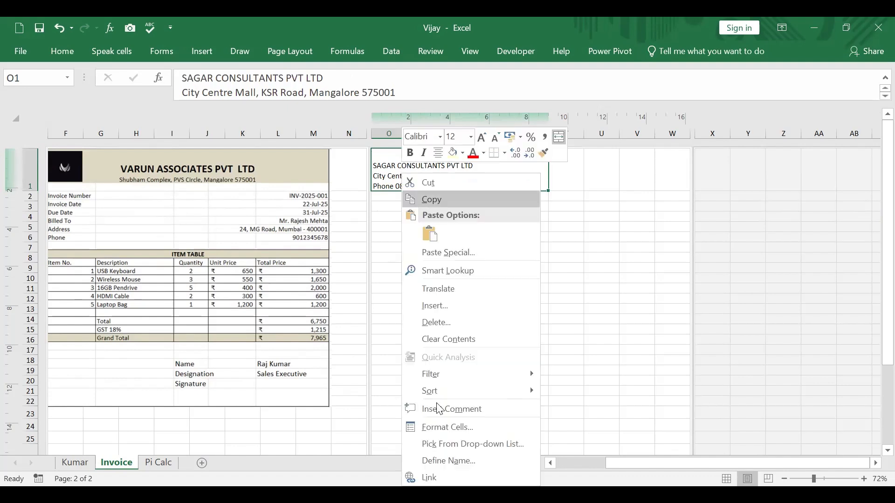
{"action": "left_click", "coordinate": [454, 425]}
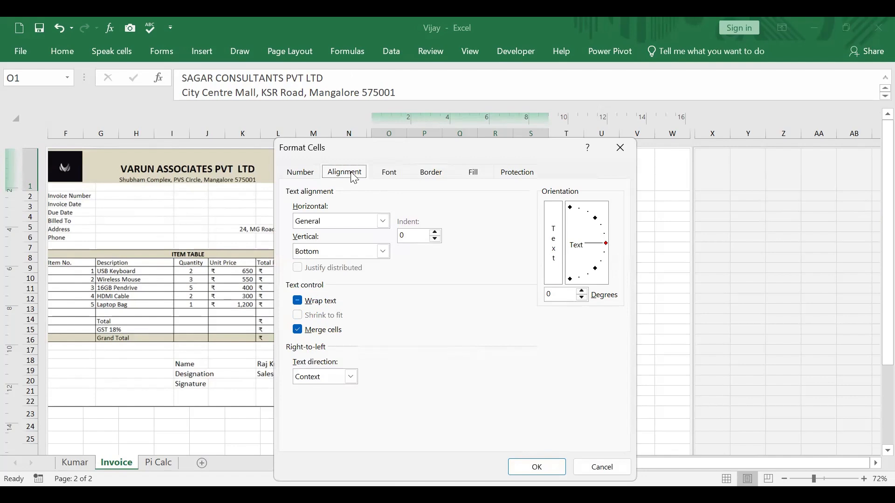
{"action": "left_click", "coordinate": [383, 221]}
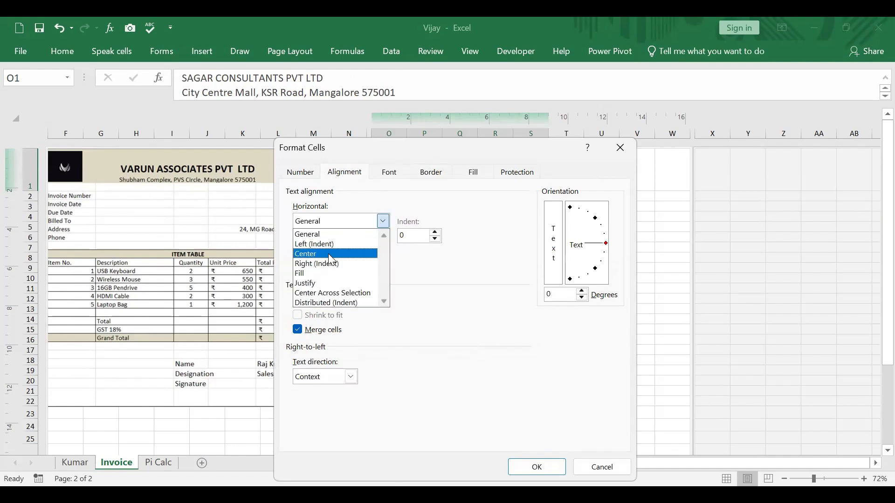
{"action": "left_click", "coordinate": [330, 258]}
{"action": "left_click", "coordinate": [382, 251]}
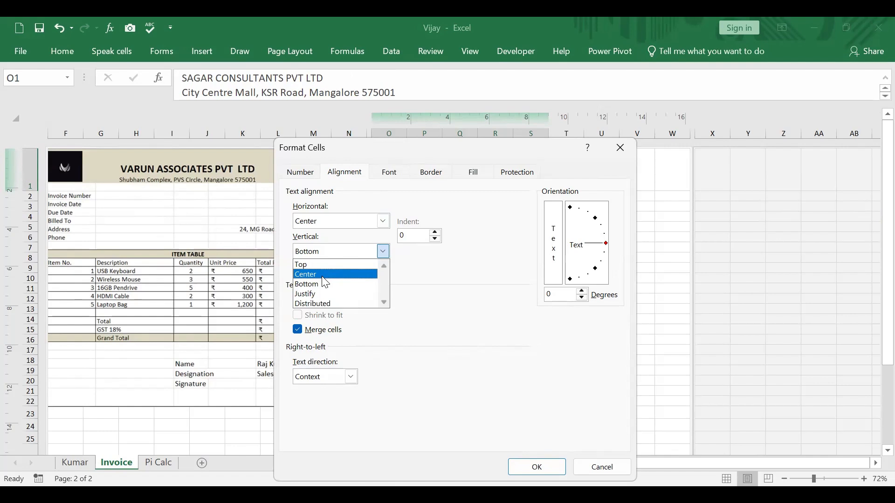
{"action": "left_click", "coordinate": [322, 276]}
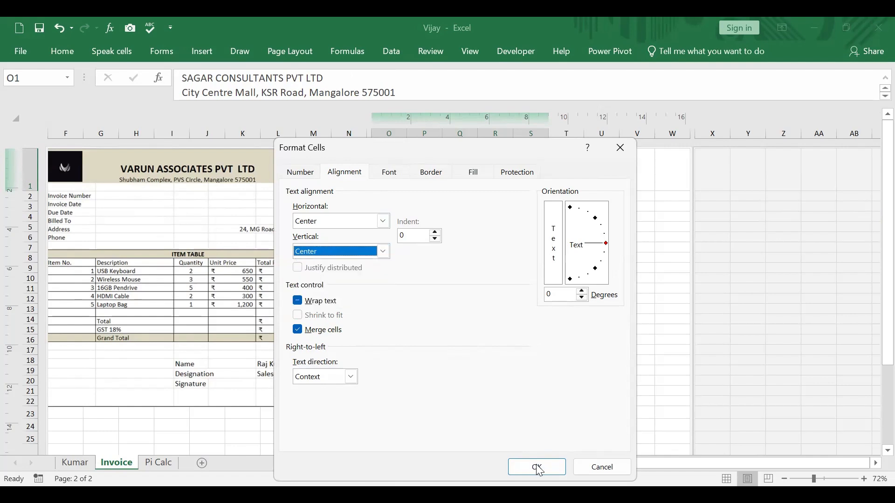
{"action": "left_click", "coordinate": [537, 468]}
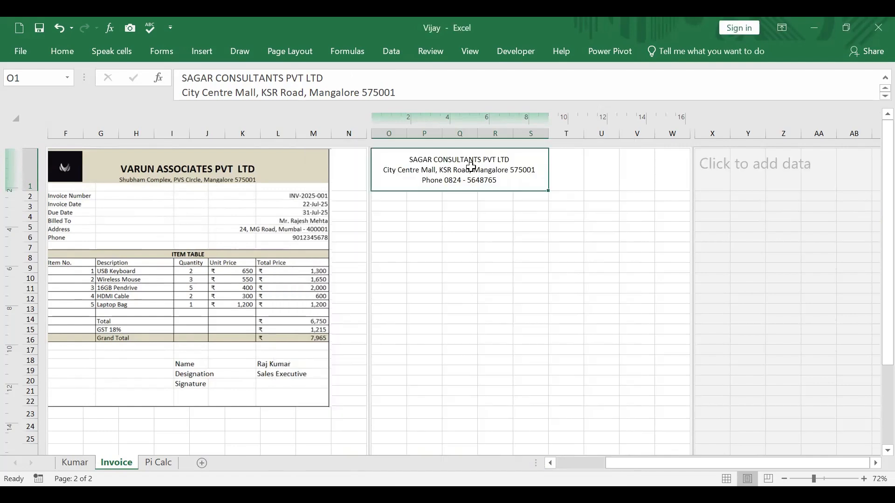
Step: Format the company name line in header cell O1 as bold with font size 24
{"action": "double_click", "coordinate": [471, 167]}
{"action": "left_click_drag", "start_coordinate": [410, 160], "coordinate": [519, 159]}
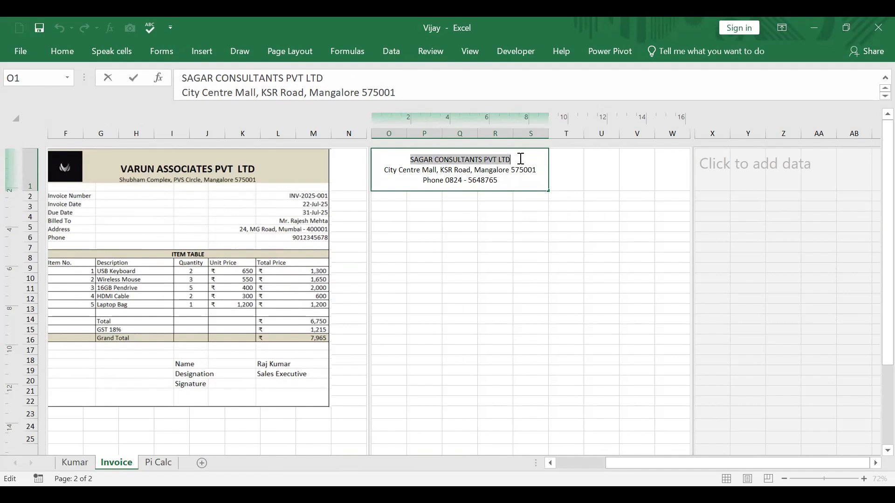
{"action": "left_click", "coordinate": [66, 52]}
{"action": "left_click", "coordinate": [112, 98]}
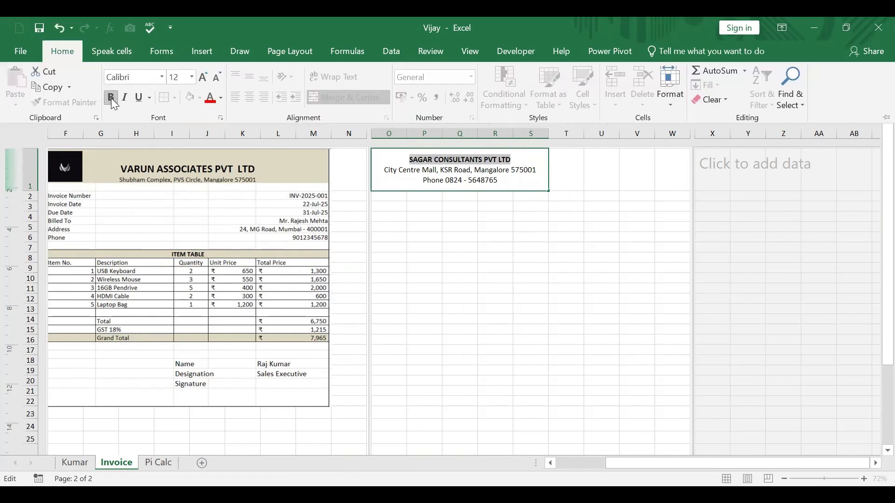
{"action": "left_click", "coordinate": [203, 76]}
{"action": "left_click", "coordinate": [203, 75]}
{"action": "left_click", "coordinate": [203, 76]}
{"action": "left_click", "coordinate": [204, 75]}
{"action": "left_click", "coordinate": [203, 76]}
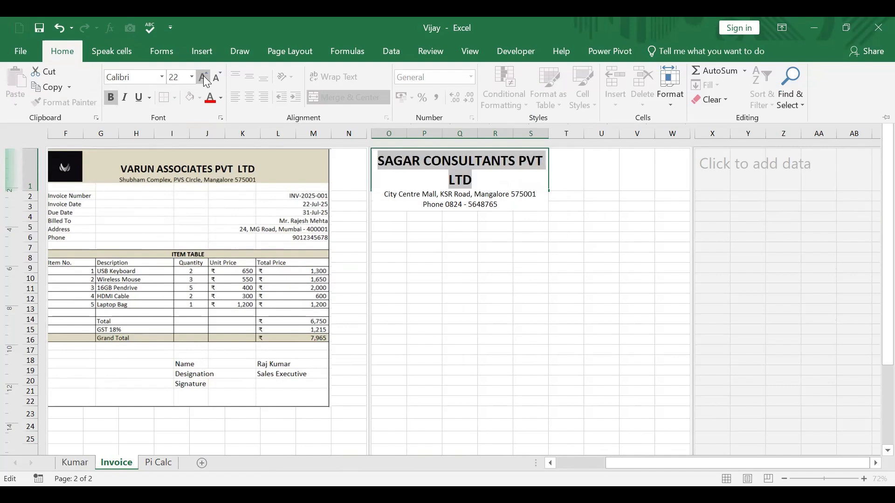
{"action": "left_click", "coordinate": [203, 76]}
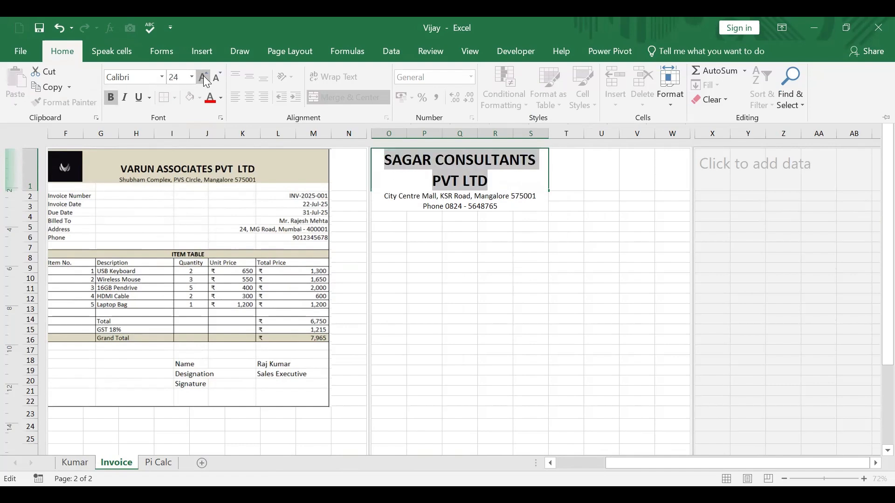
Step: Enlarge the address line in the header cell to font size 18
{"action": "left_click", "coordinate": [406, 198]}
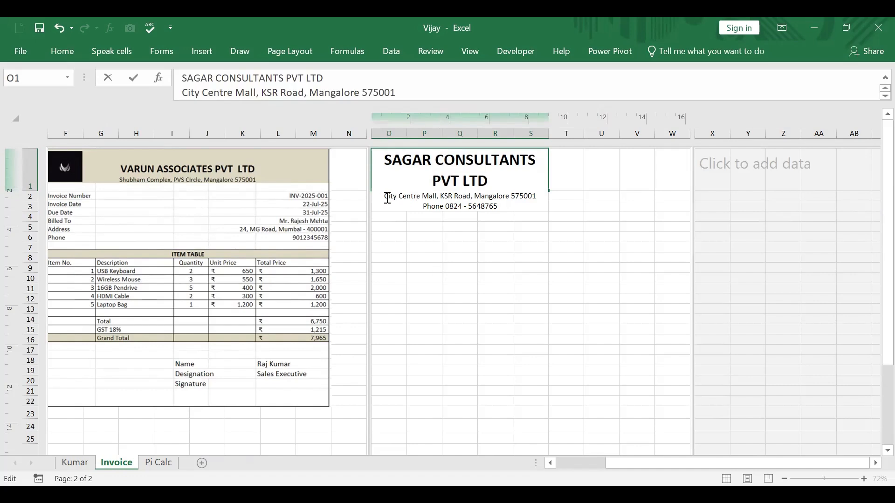
{"action": "left_click_drag", "start_coordinate": [387, 198], "coordinate": [537, 203]}
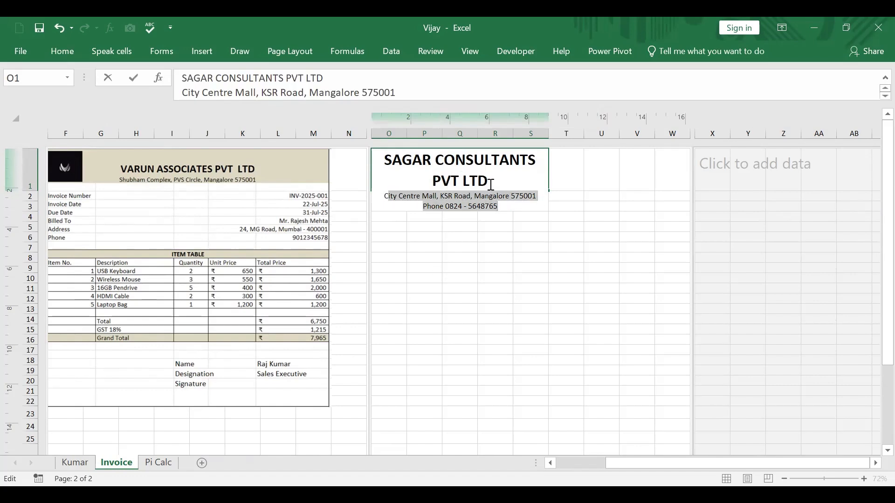
{"action": "left_click_drag", "start_coordinate": [491, 185], "coordinate": [536, 196]}
{"action": "left_click", "coordinate": [68, 52]}
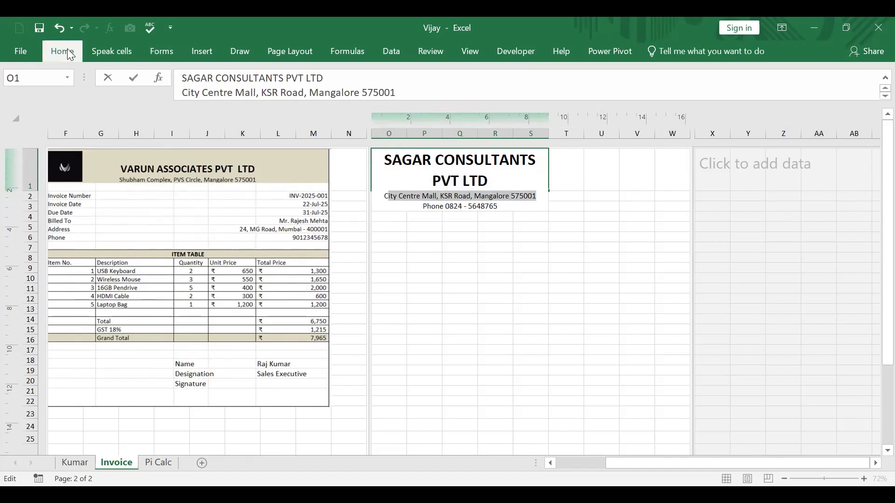
{"action": "left_click", "coordinate": [204, 77]}
{"action": "left_click", "coordinate": [204, 77]}
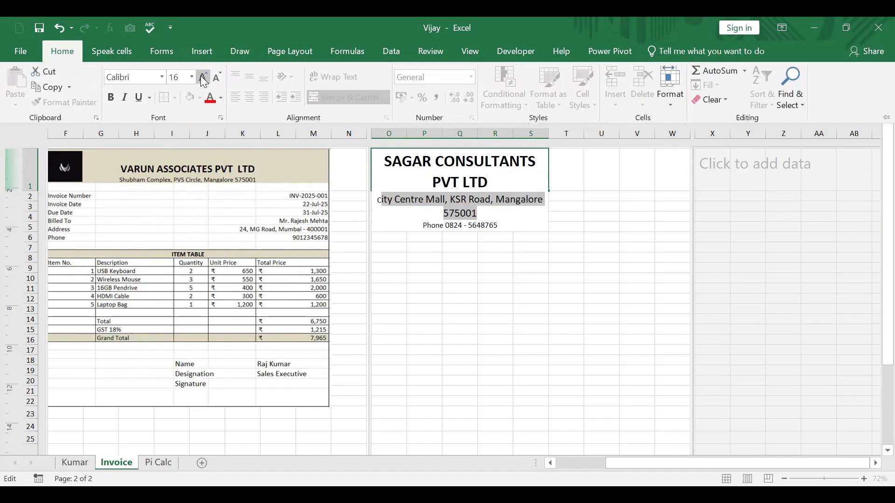
{"action": "left_click", "coordinate": [204, 78]}
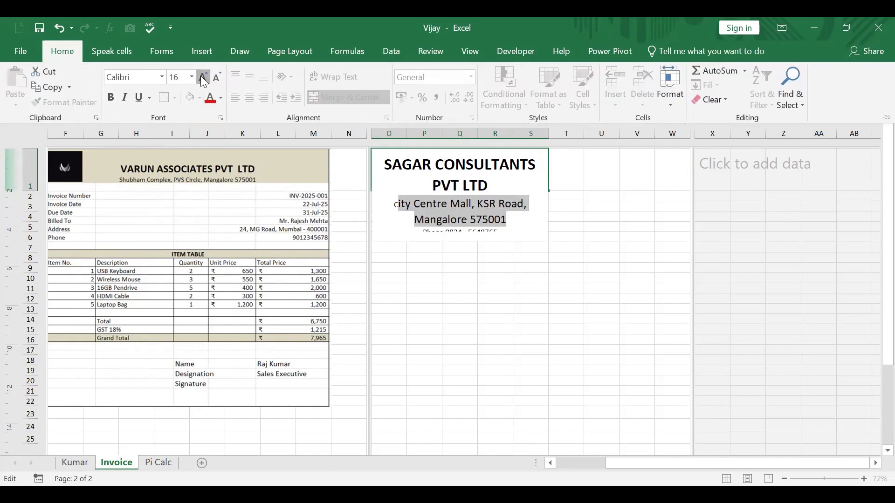
Step: Set the font size of the entire address line in the header cell to 16
{"action": "left_click", "coordinate": [387, 270]}
{"action": "left_click_drag", "start_coordinate": [395, 204], "coordinate": [508, 221]}
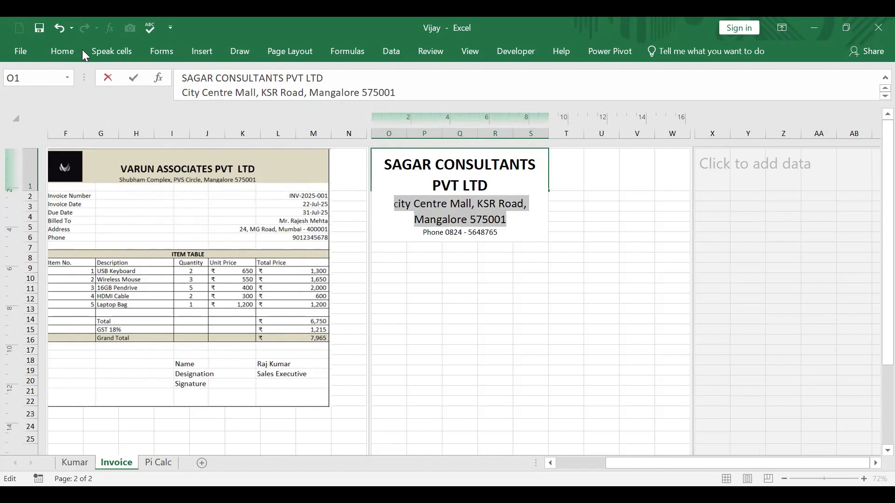
{"action": "left_click", "coordinate": [65, 51]}
{"action": "left_click", "coordinate": [191, 77]}
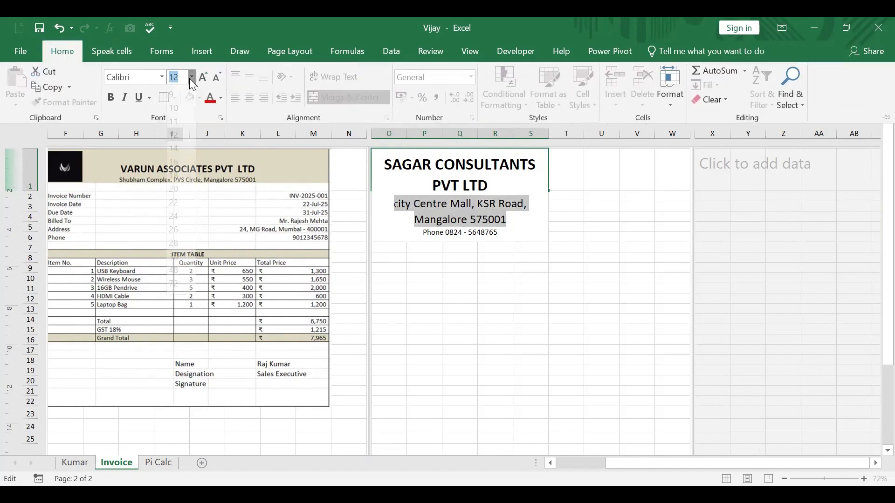
{"action": "left_click", "coordinate": [177, 163]}
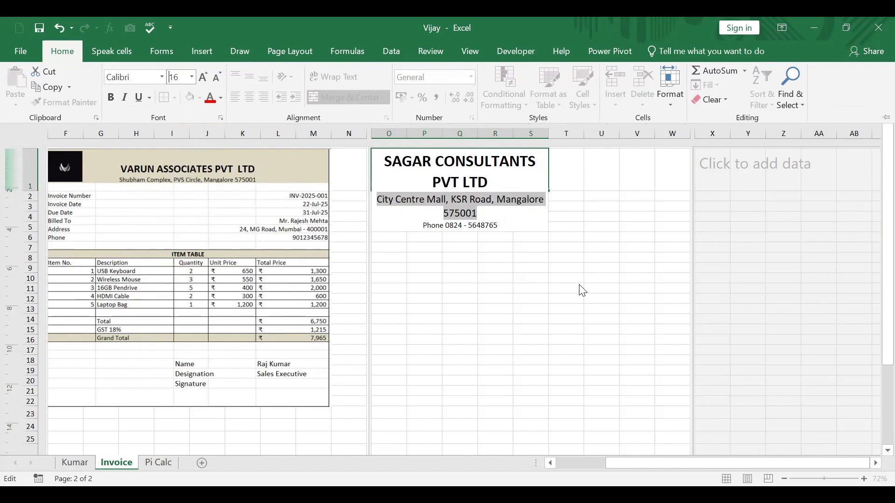
{"action": "left_click", "coordinate": [666, 180]}
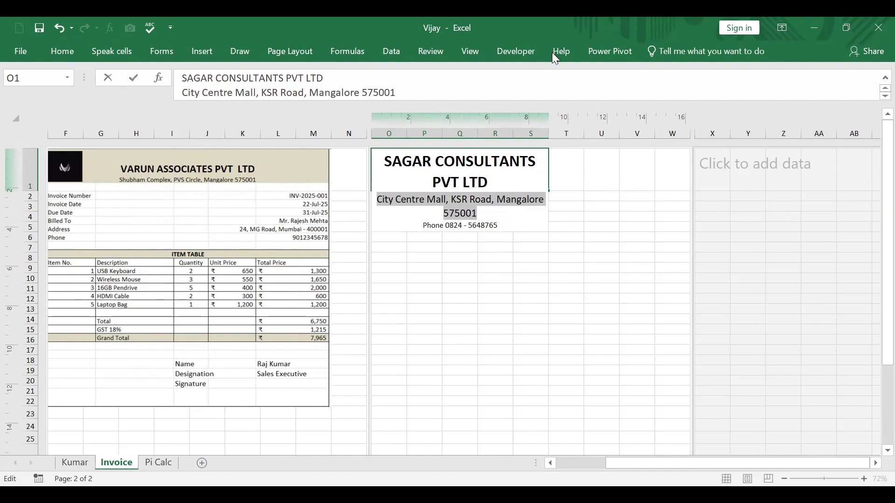
Step: Commit the header cell and widen columns P, S and R so the company name fits on one line
{"action": "key", "text": "alt+Tab"}
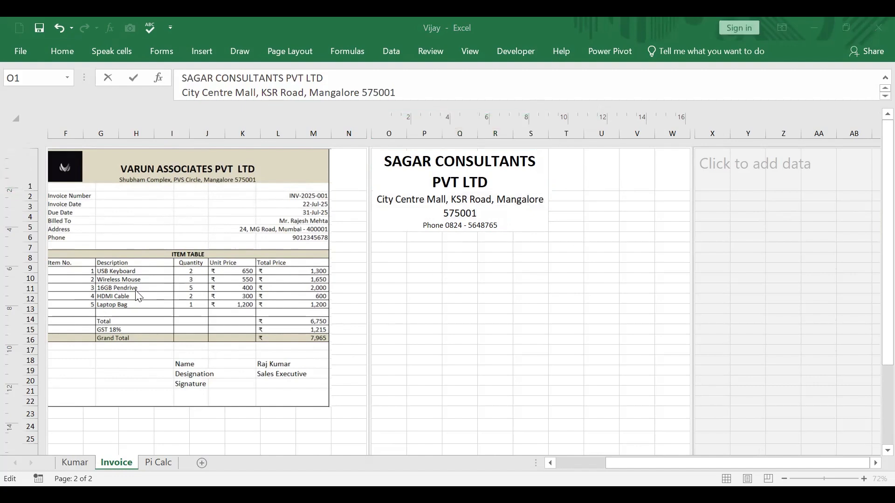
{"action": "left_click", "coordinate": [440, 132]}
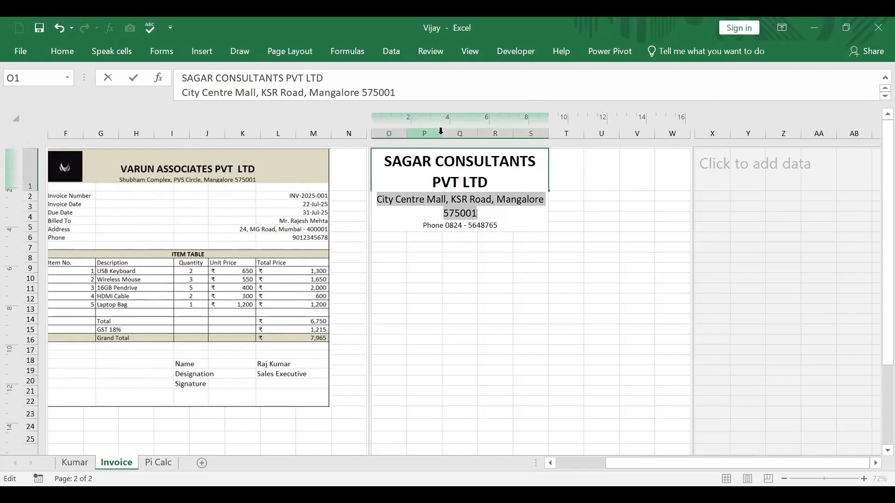
{"action": "left_click", "coordinate": [535, 204]}
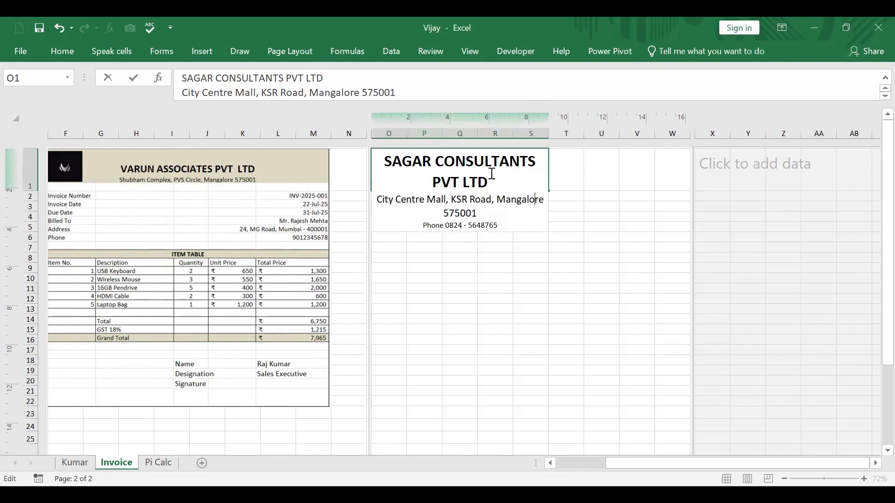
{"action": "left_click", "coordinate": [440, 133]}
{"action": "left_click_drag", "start_coordinate": [457, 139], "coordinate": [458, 138]}
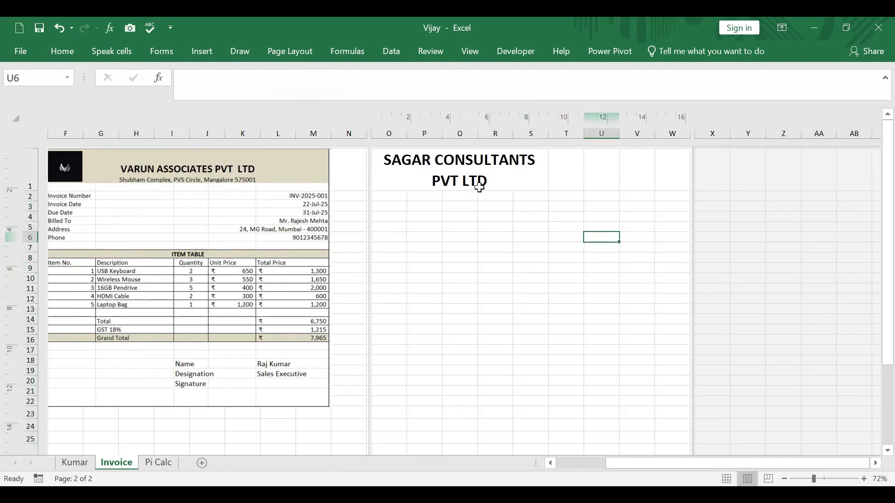
{"action": "left_click_drag", "start_coordinate": [440, 135], "coordinate": [497, 157]}
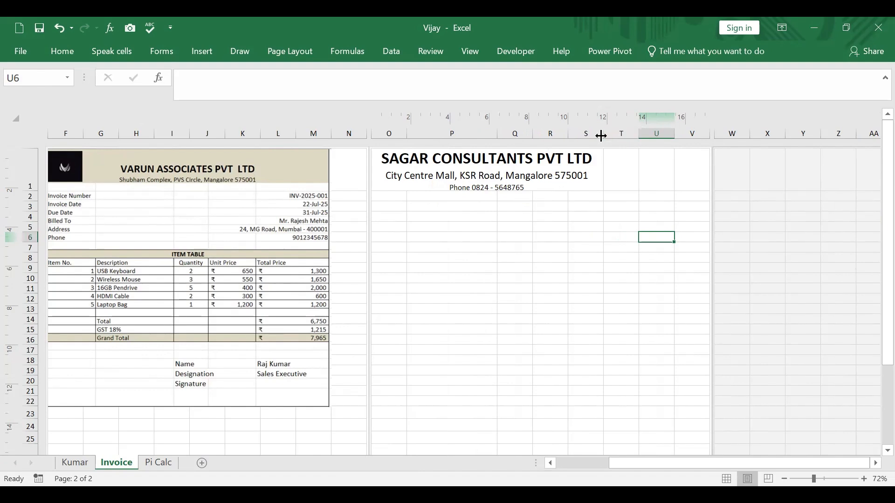
{"action": "left_click_drag", "start_coordinate": [601, 135], "coordinate": [624, 135]}
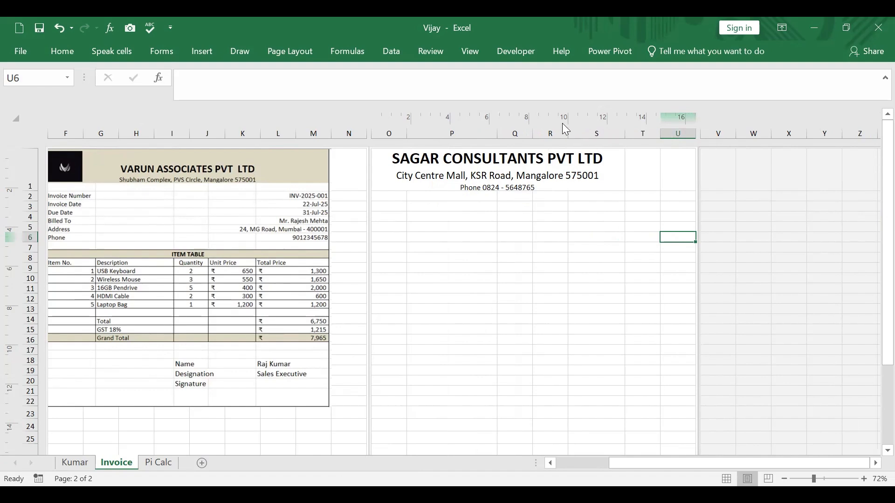
{"action": "left_click_drag", "start_coordinate": [565, 134], "coordinate": [582, 149]}
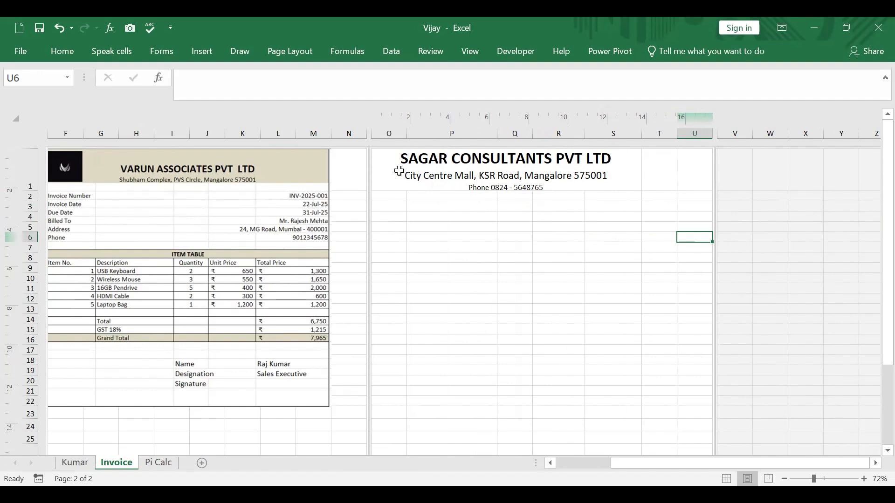
{"action": "left_click", "coordinate": [405, 172]}
{"action": "left_click", "coordinate": [401, 198]}
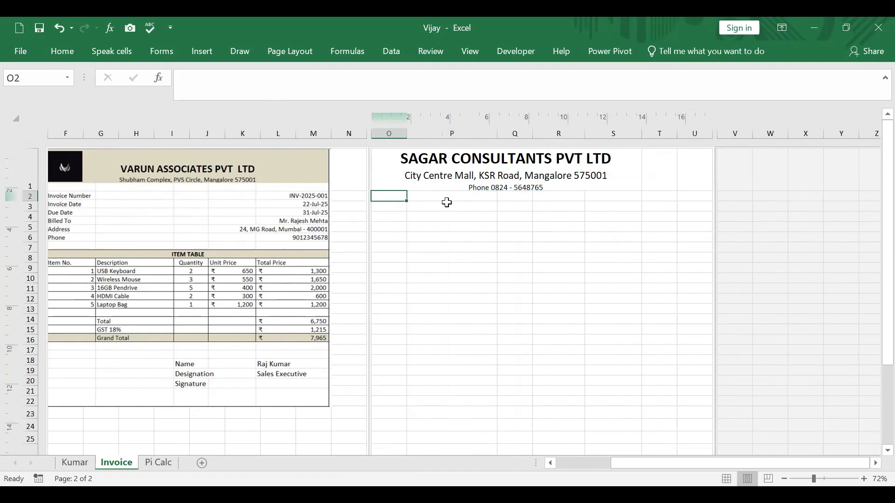
{"action": "left_click", "coordinate": [446, 202]}
{"action": "left_click", "coordinate": [512, 197]}
{"action": "left_click", "coordinate": [553, 198]}
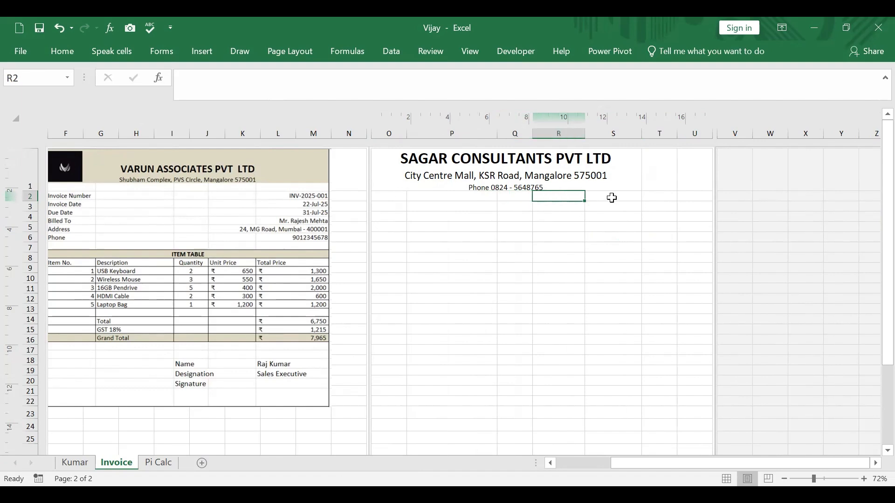
{"action": "left_click", "coordinate": [611, 197]}
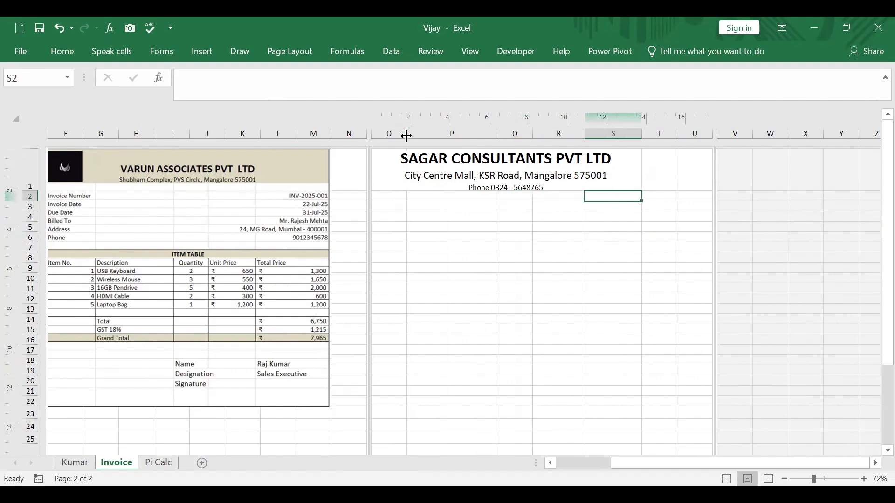
Step: Widen columns O and Q slightly and column P further beneath the new letterhead
{"action": "left_click_drag", "start_coordinate": [406, 135], "coordinate": [412, 134]}
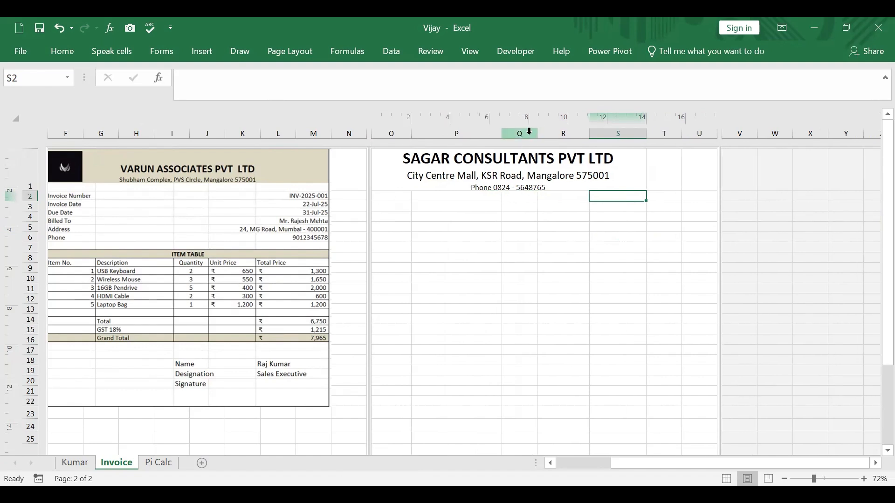
{"action": "left_click_drag", "start_coordinate": [536, 135], "coordinate": [546, 149]}
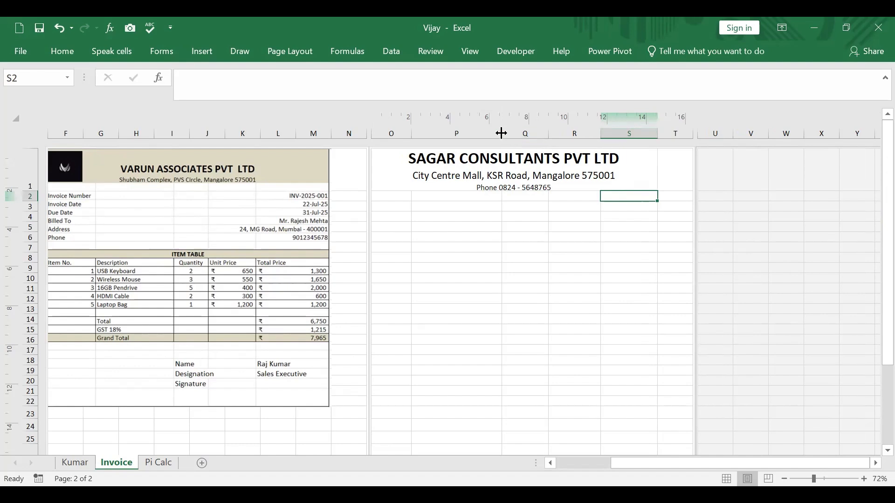
{"action": "left_click_drag", "start_coordinate": [501, 134], "coordinate": [520, 135]}
{"action": "left_click", "coordinate": [764, 238]}
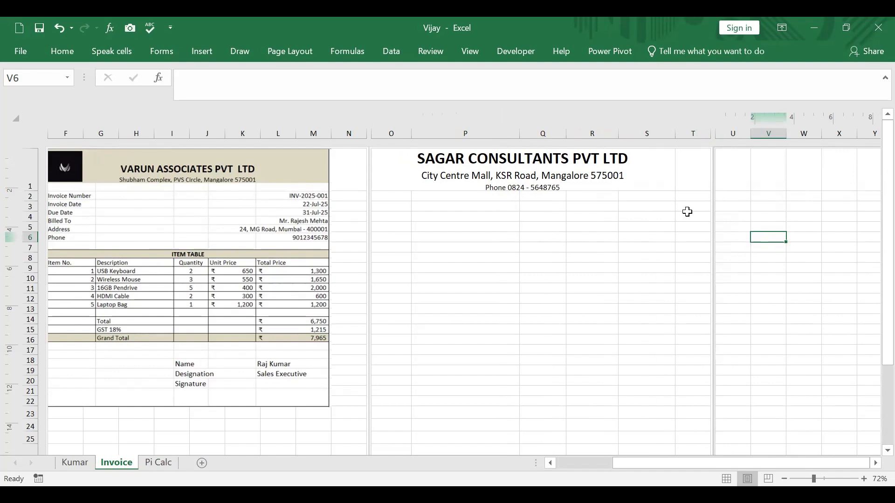
{"action": "left_click", "coordinate": [713, 217]}
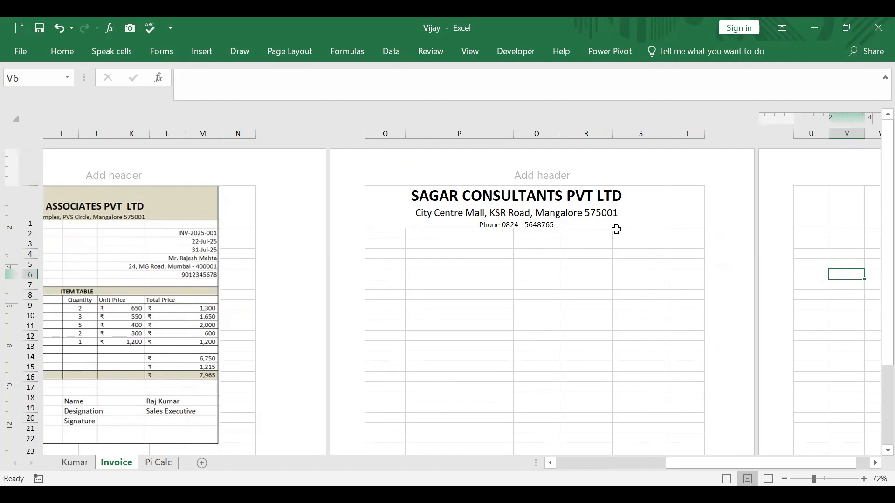
{"action": "left_click", "coordinate": [678, 209]}
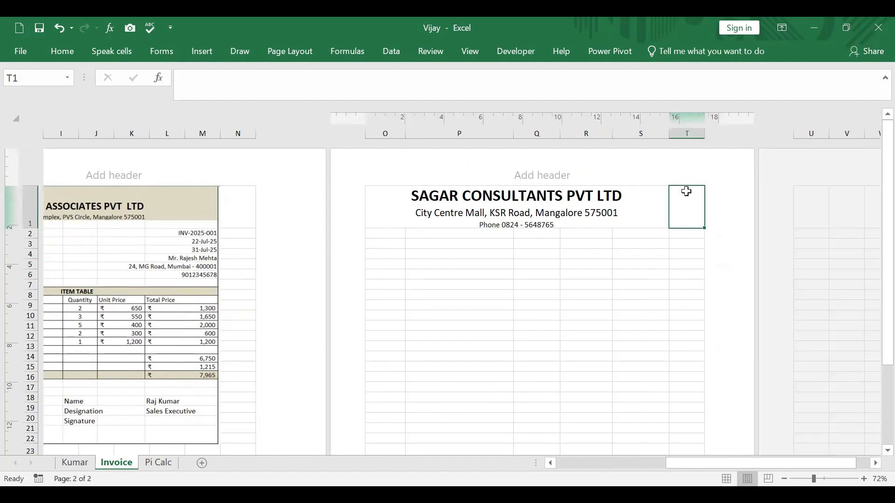
{"action": "left_click", "coordinate": [744, 234]}
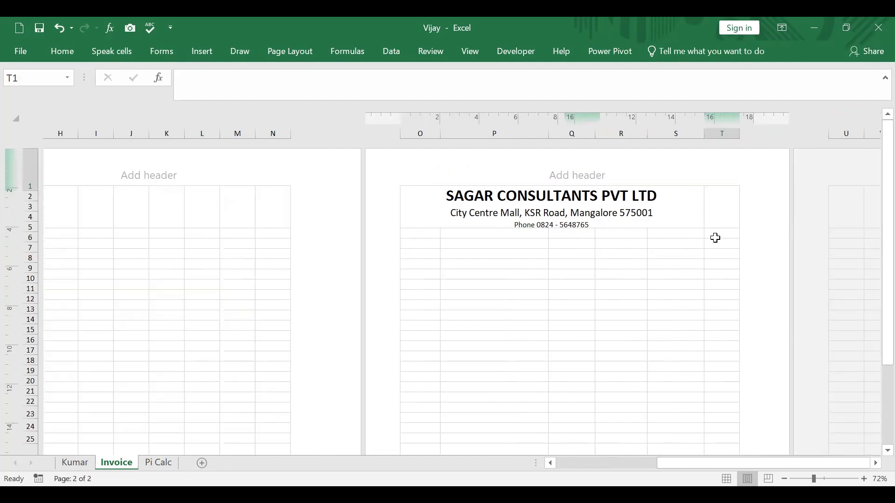
{"action": "left_click", "coordinate": [665, 234]}
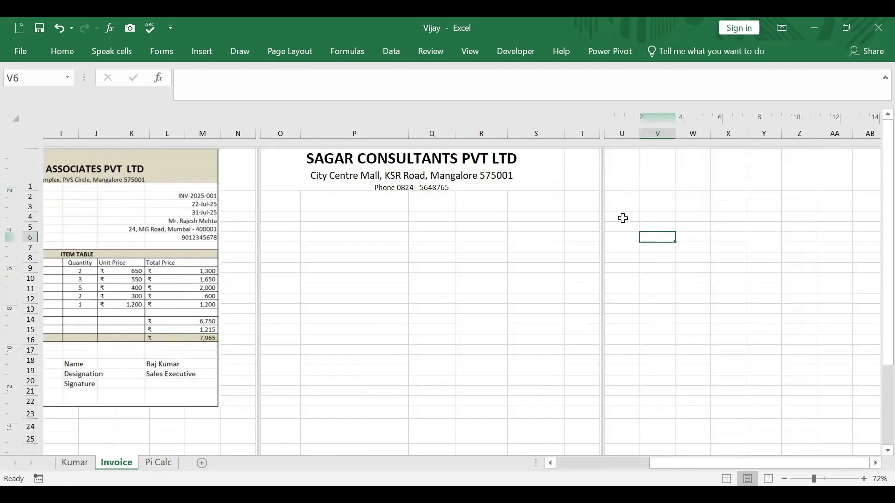
Step: Delete the empty column T beside the new letterhead
{"action": "left_click", "coordinate": [587, 132]}
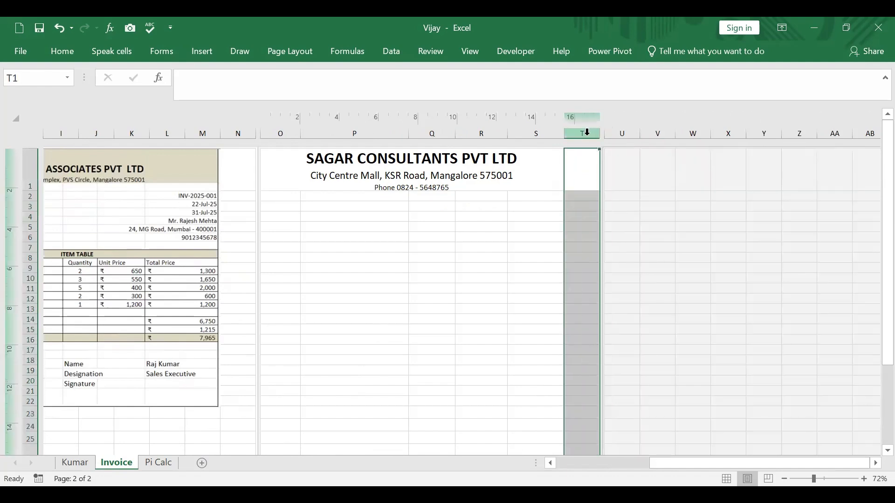
{"action": "right_click", "coordinate": [587, 133]}
{"action": "left_click", "coordinate": [657, 247]}
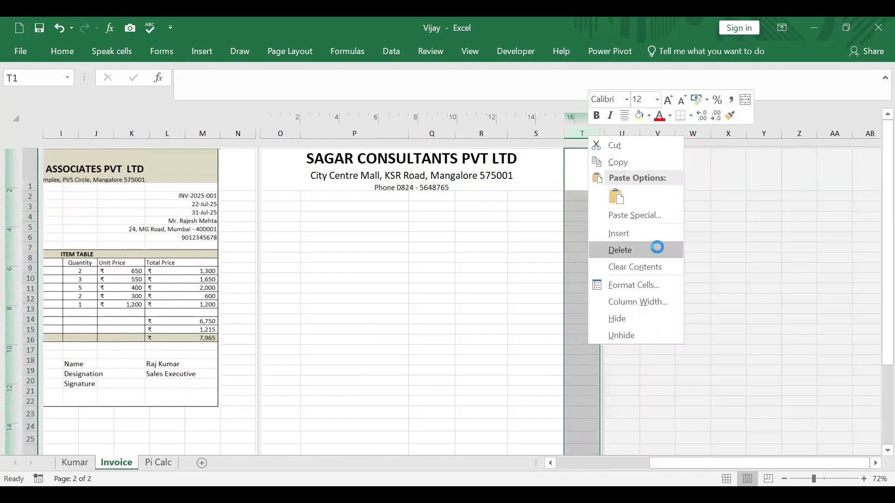
{"action": "left_click", "coordinate": [657, 245]}
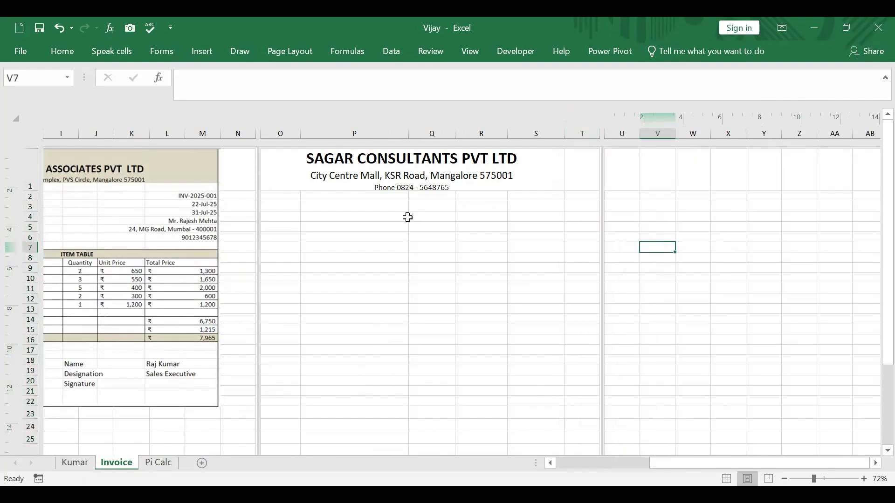
{"action": "left_click", "coordinate": [407, 217]}
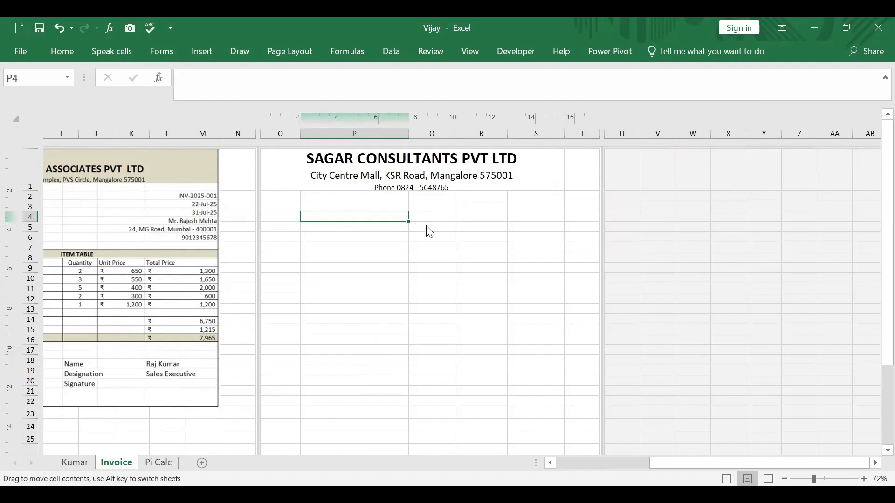
{"action": "left_click", "coordinate": [426, 226]}
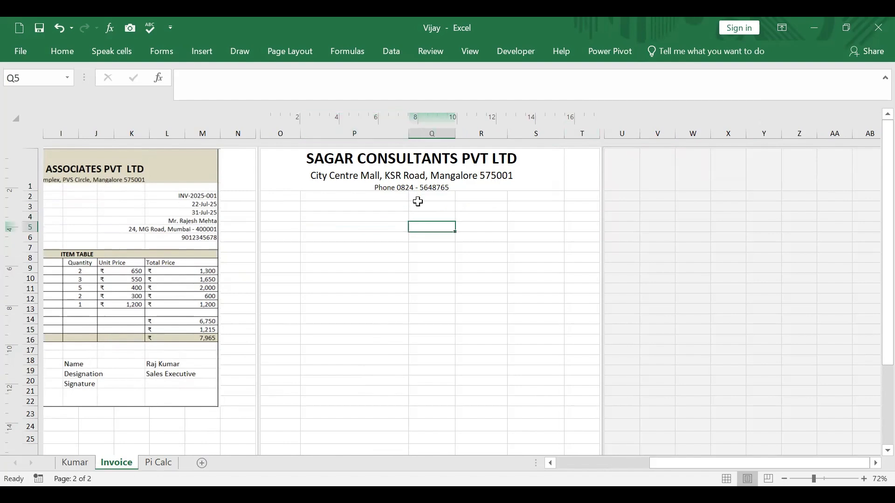
Step: Widen column P and increase the height of row 1 to give the new letterhead more room
{"action": "left_click_drag", "start_coordinate": [408, 137], "coordinate": [430, 154]}
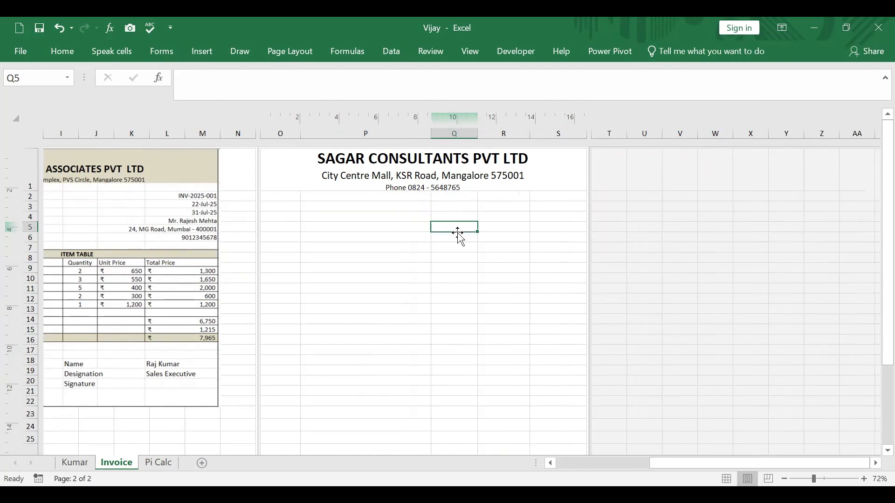
{"action": "left_click", "coordinate": [644, 237]}
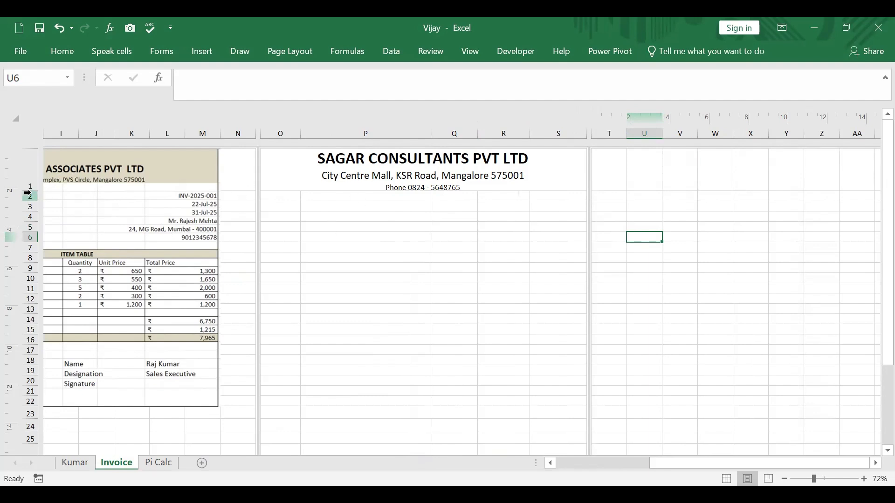
{"action": "left_click_drag", "start_coordinate": [29, 192], "coordinate": [29, 205]}
{"action": "left_click", "coordinate": [376, 179]}
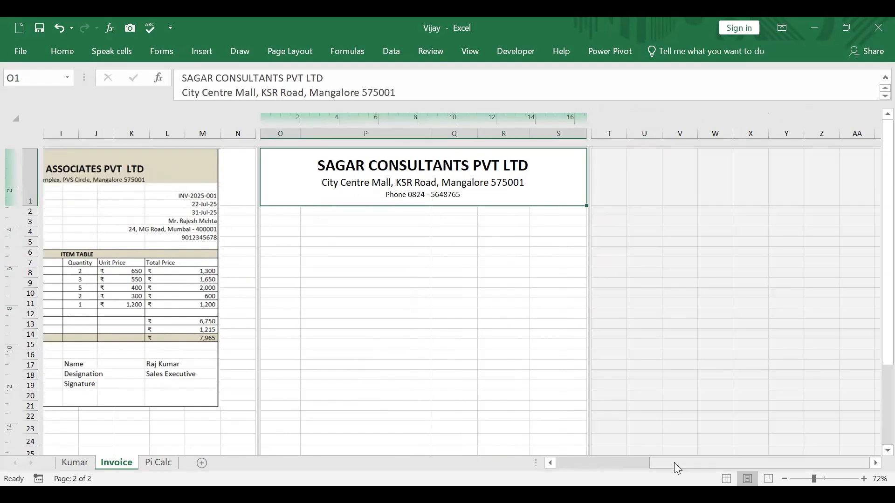
Step: Enter the labels Invoice Number in O2 and Invoice Date in O3, following the existing invoice
{"action": "left_click_drag", "start_coordinate": [673, 464], "coordinate": [598, 464]}
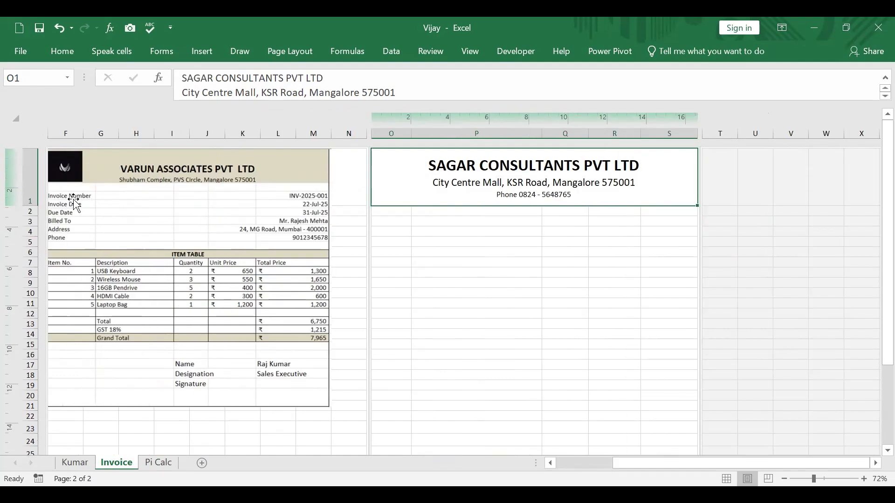
{"action": "left_click", "coordinate": [74, 202]}
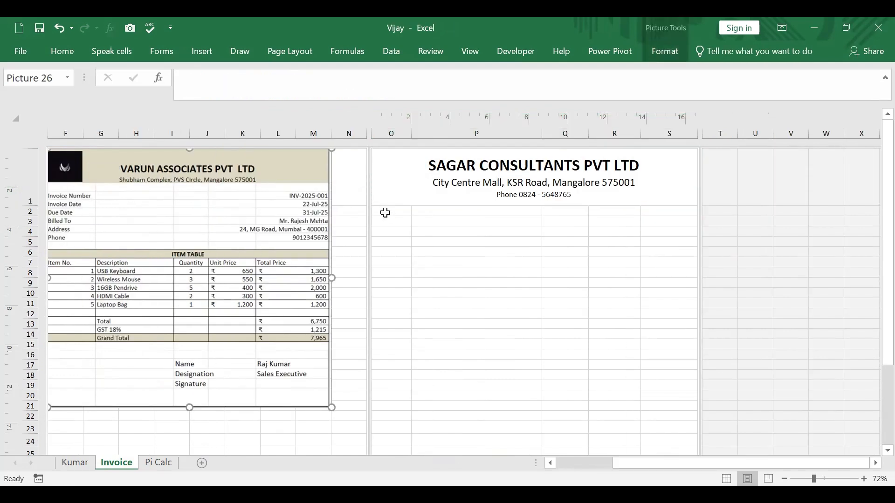
{"action": "left_click", "coordinate": [385, 212]}
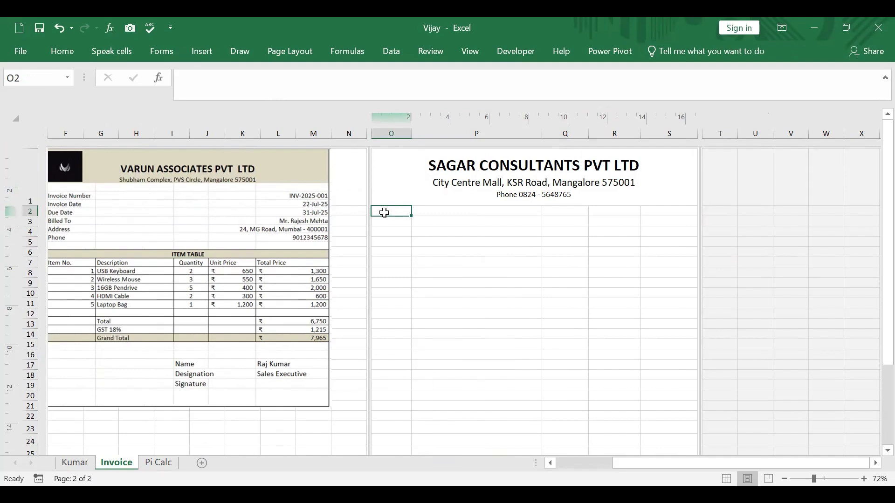
{"action": "type", "text": "Invoic"}
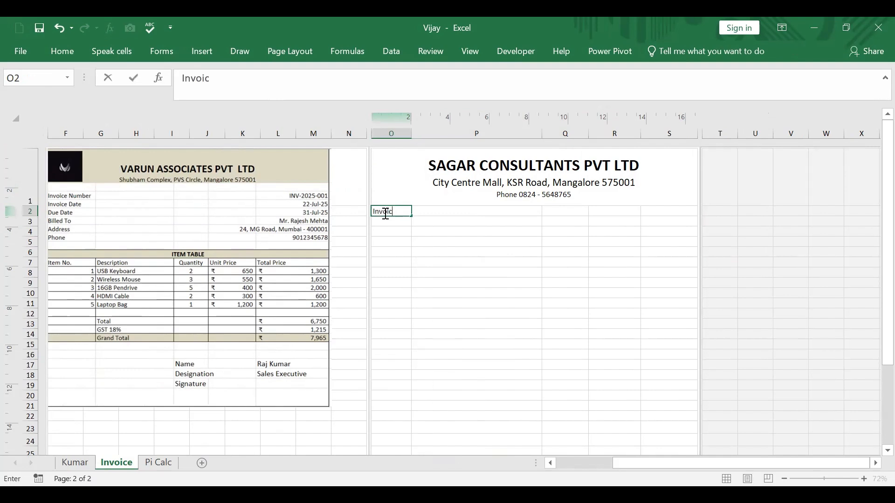
{"action": "type", "text": "e Number"}
{"action": "key", "text": "Return"}
{"action": "type", "text": "Invoice D"}
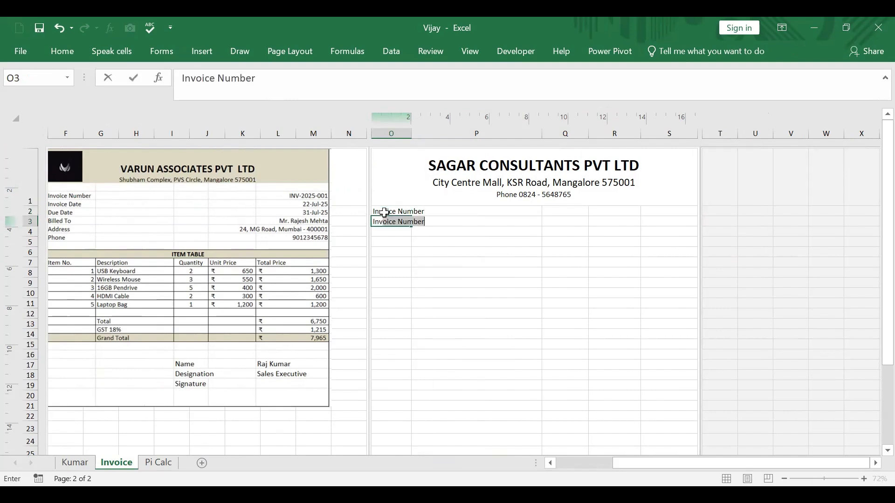
{"action": "type", "text": "ate"}
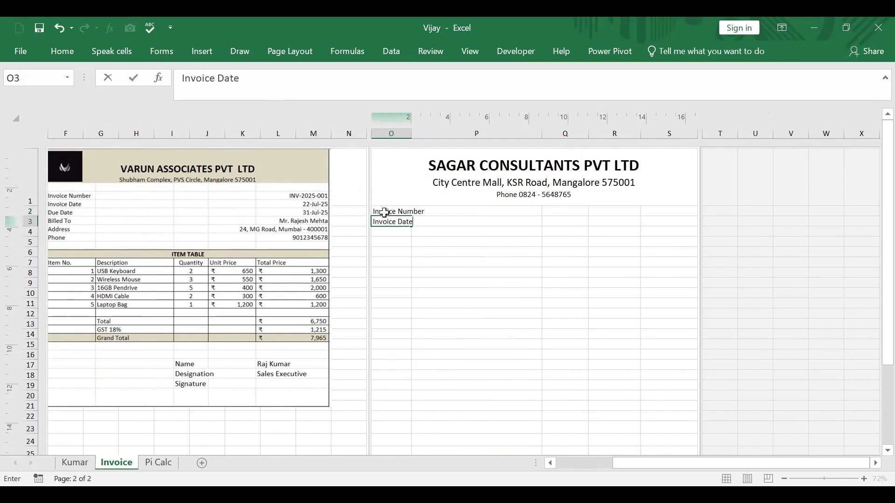
{"action": "key", "text": "Return"}
Step: Enter the labels Due Date, Billed to, Address and Phone in cells O4 to O7
{"action": "type", "text": "D"}
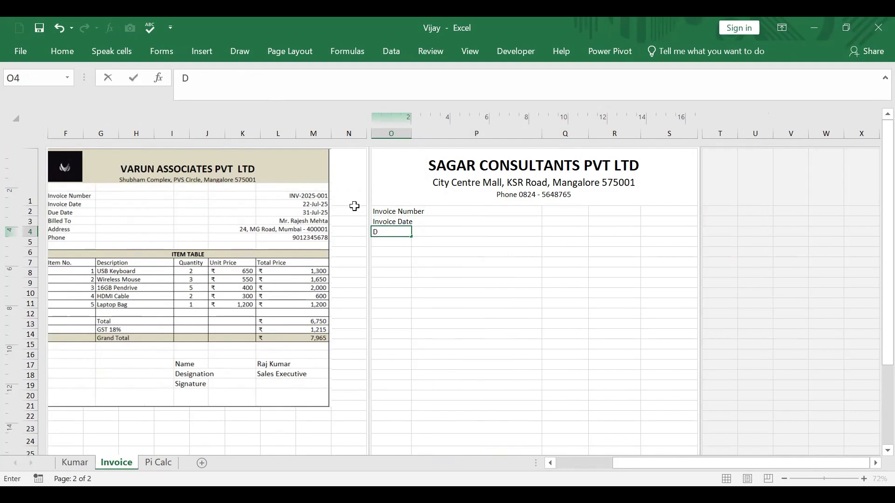
{"action": "type", "text": "ue Date"}
{"action": "key", "text": "Return"}
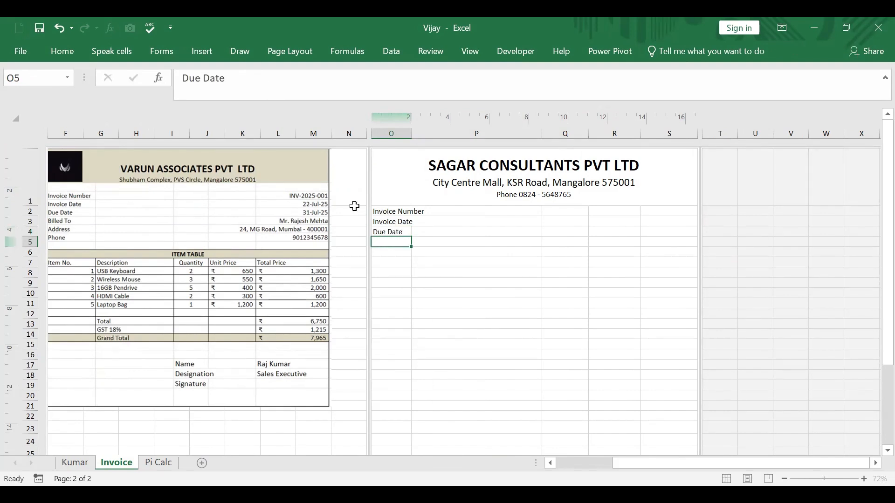
{"action": "type", "text": "Billed to"}
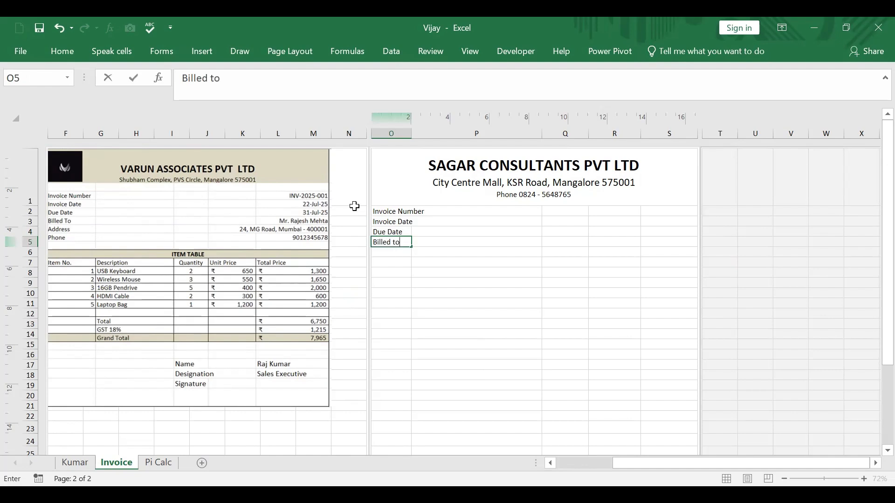
{"action": "key", "text": "Return"}
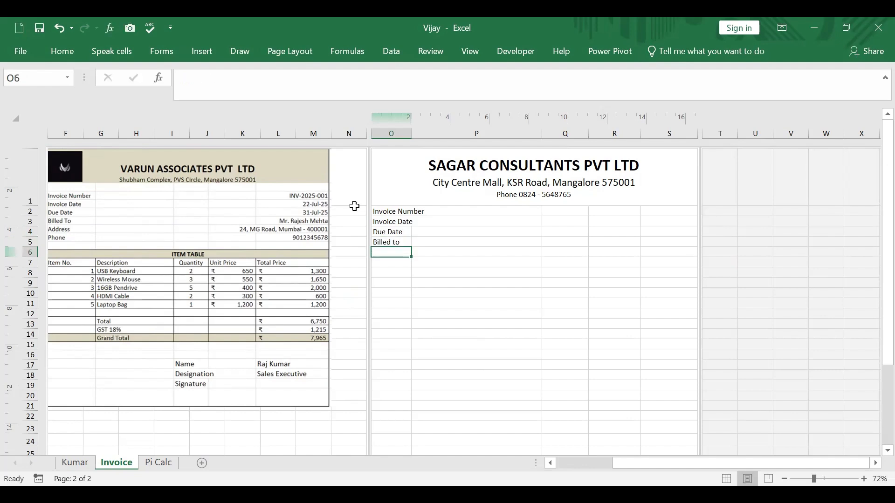
{"action": "type", "text": "Address"}
{"action": "key", "text": "Return"}
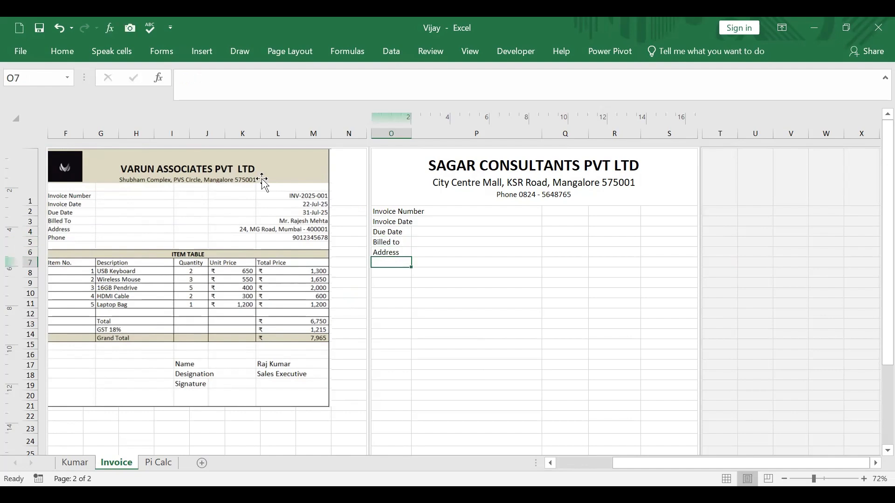
{"action": "type", "text": "Phone"}
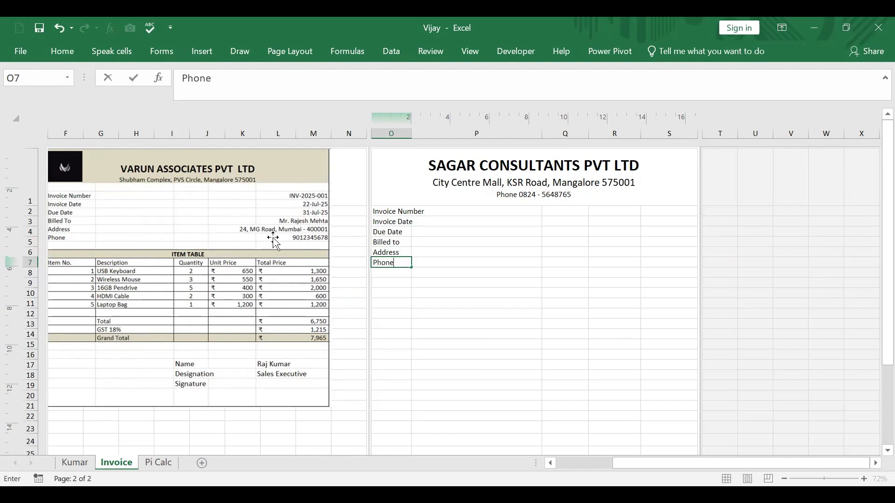
{"action": "left_click", "coordinate": [667, 385]}
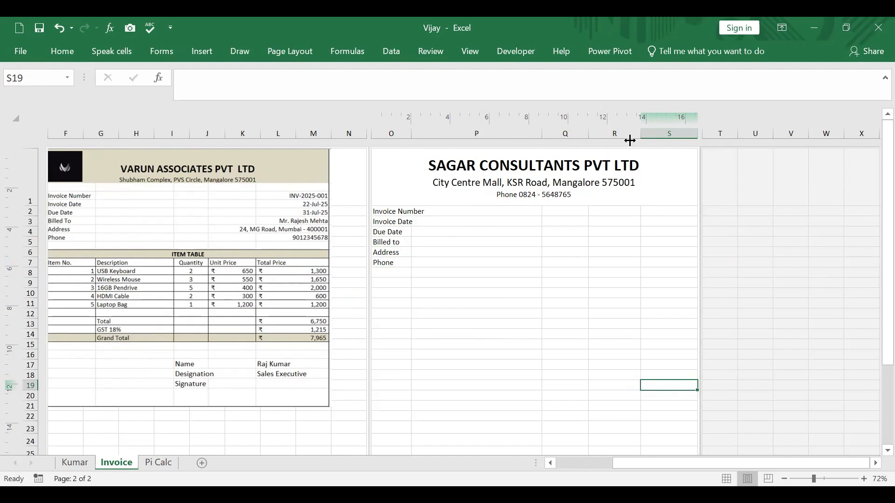
Step: Narrow column R slightly beneath the new letterhead
{"action": "left_click_drag", "start_coordinate": [632, 140], "coordinate": [630, 141]}
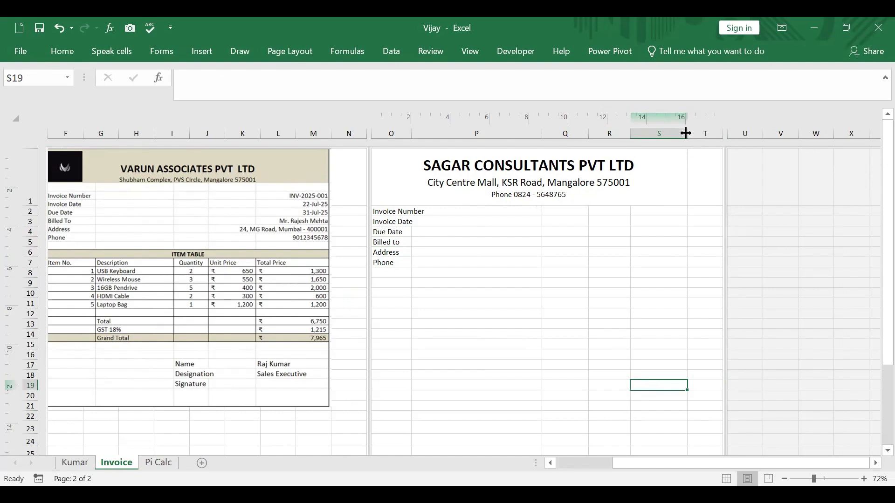
{"action": "left_click_drag", "start_coordinate": [686, 133], "coordinate": [723, 162]}
{"action": "key", "text": "ctrl+z"}
{"action": "key", "text": "ctrl+z"}
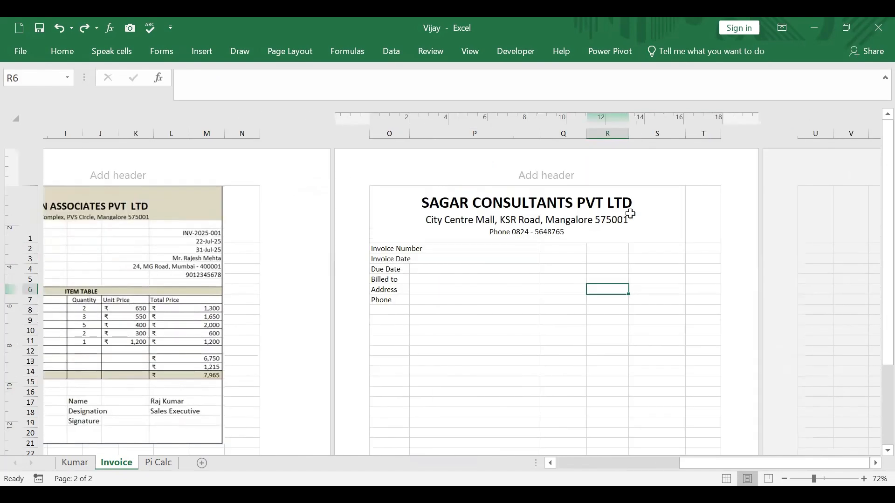
Step: Enter INV-2025-01 as the invoice number in cell S2
{"action": "left_click", "coordinate": [671, 248]}
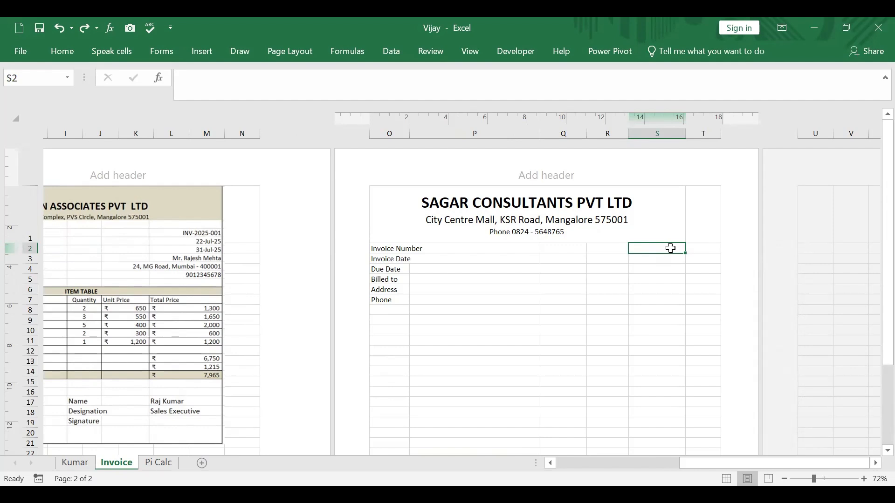
{"action": "type", "text": "INV-"}
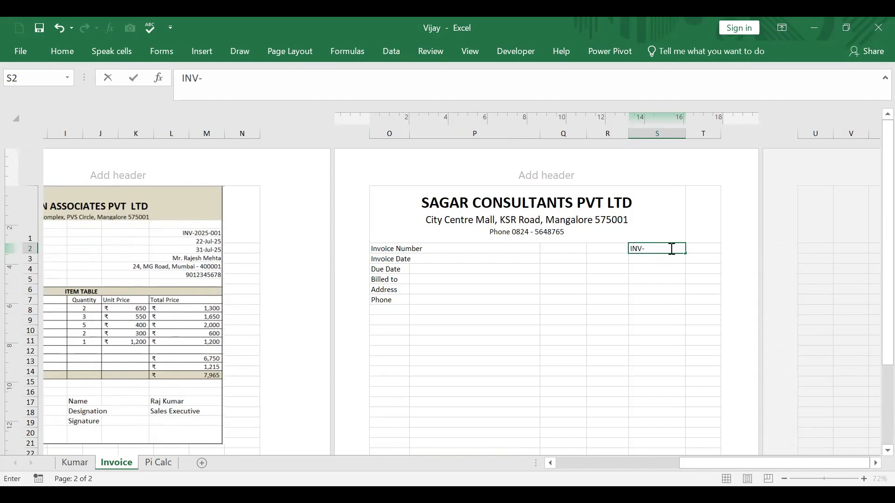
{"action": "type", "text": "2025-01"}
{"action": "key", "text": "Return"}
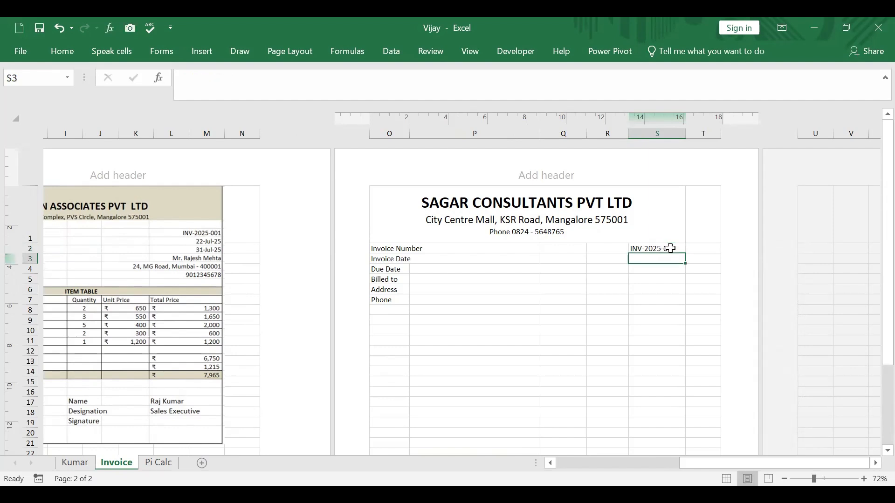
Step: Enter the invoice date 14 Aug 25 in S3 and the due date 31 Aug 25 in S4
{"action": "type", "text": "14"}
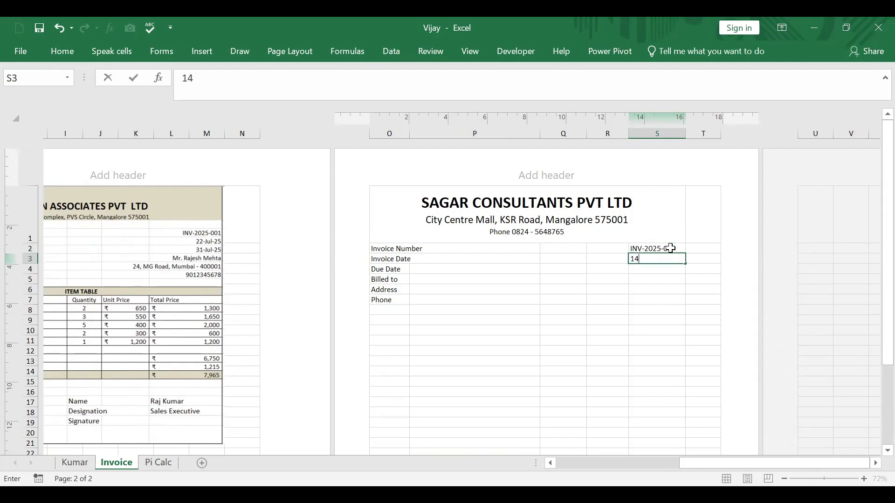
{"action": "type", "text": " Aug 25"}
{"action": "key", "text": "Return"}
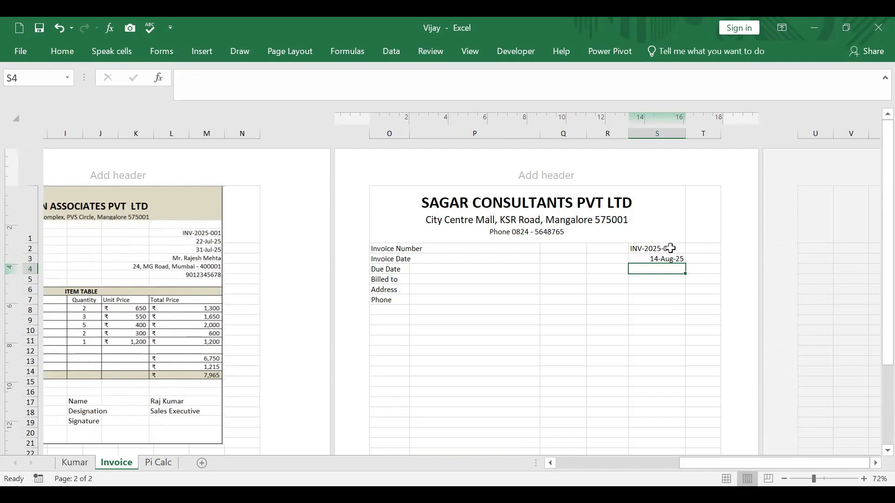
{"action": "type", "text": "31 Aug"}
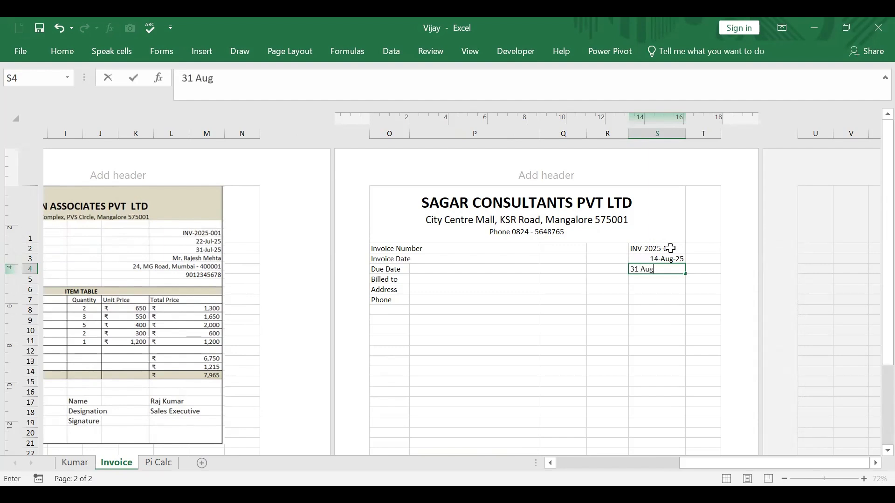
{"action": "type", "text": " 25"}
{"action": "key", "text": "Return"}
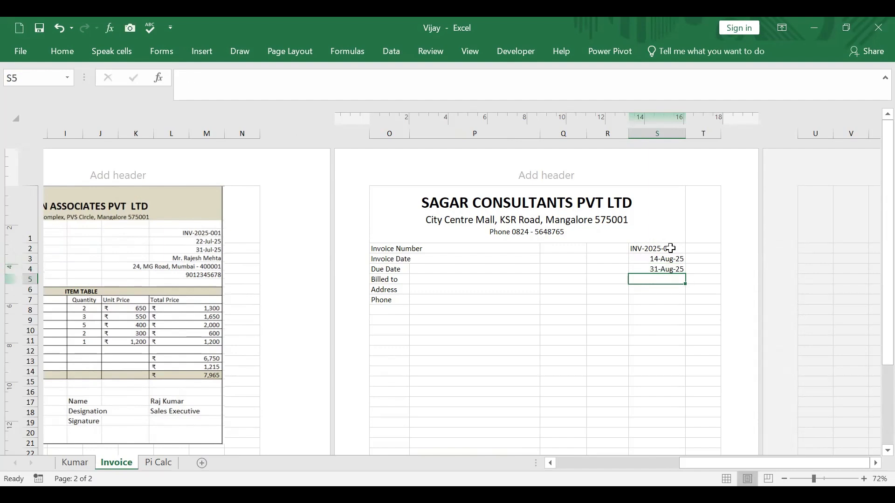
Step: Enter the billed customer's title and full name in cell S5
{"action": "type", "text": "Mr"}
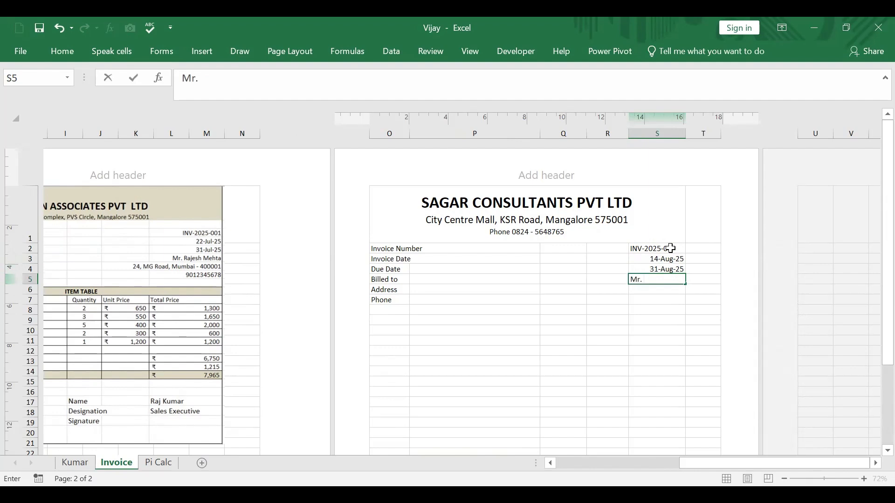
{"action": "key", "text": "Return"}
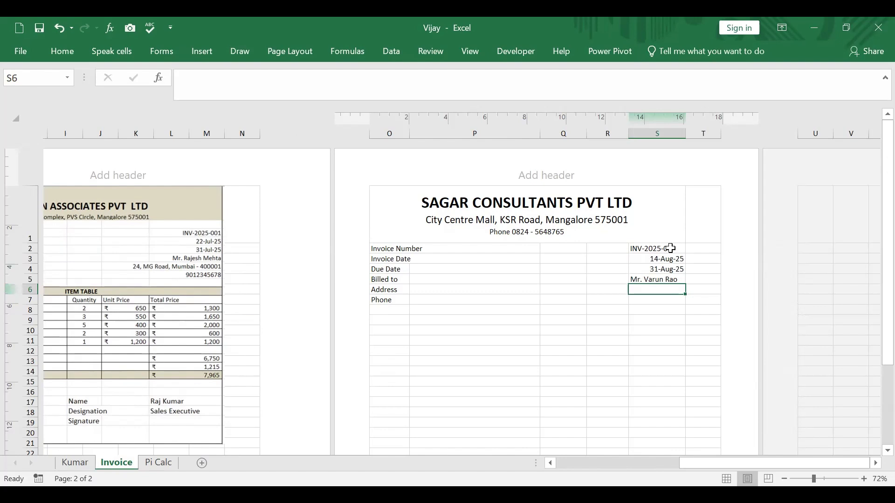
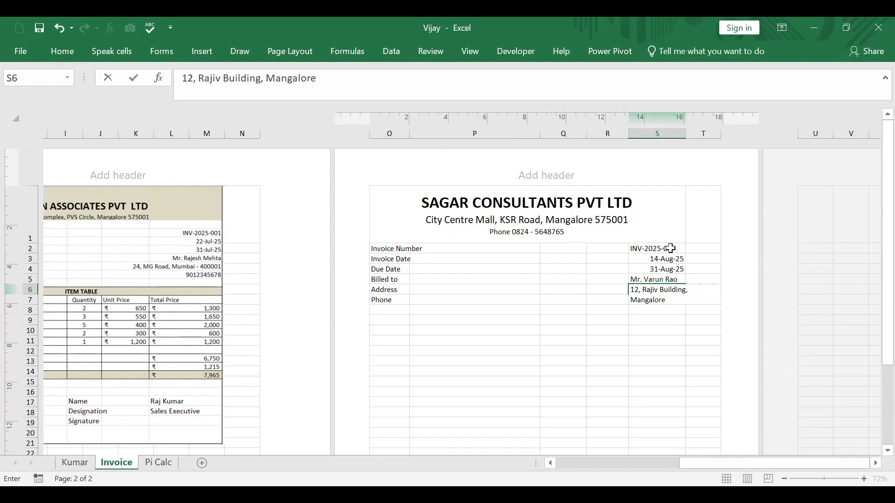
Step: Enter the customer's postal address in cell S6, with building and city separated by a comma
{"action": "left_click", "coordinate": [680, 359]}
Step: Insert a line break after the building name in the S6 address so the city starts a new line
{"action": "left_click", "coordinate": [651, 292]}
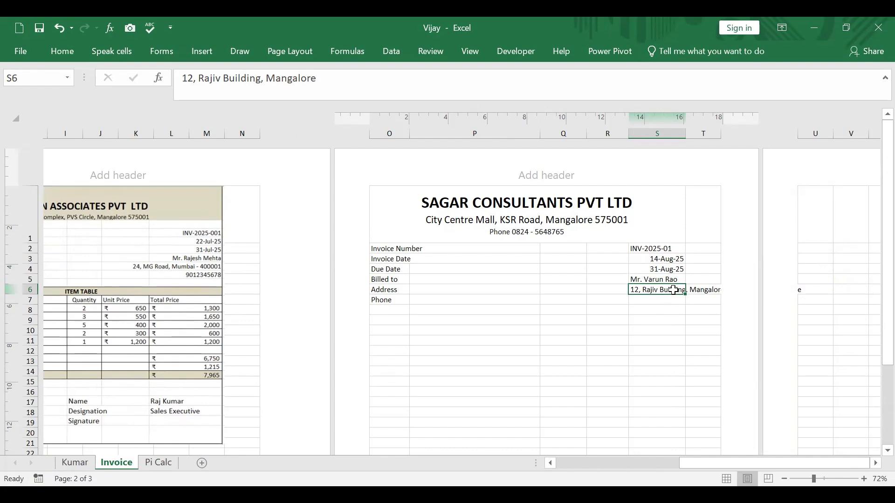
{"action": "double_click", "coordinate": [671, 290]}
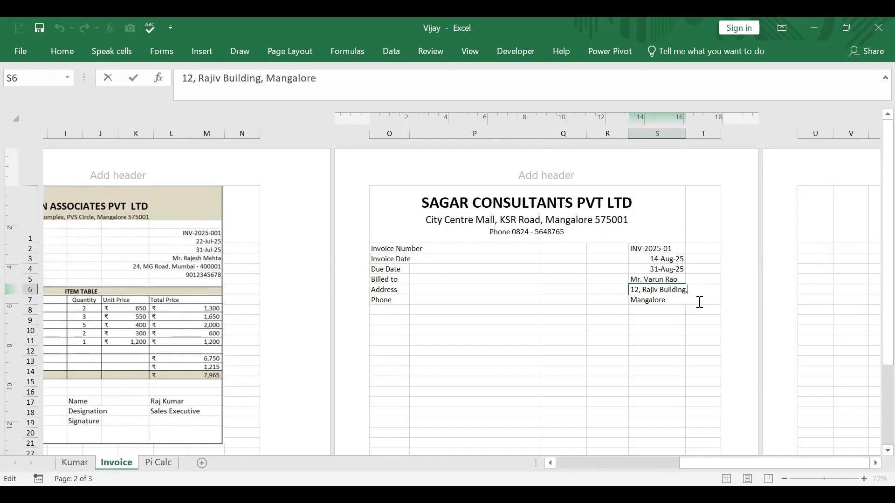
{"action": "left_click", "coordinate": [694, 342]}
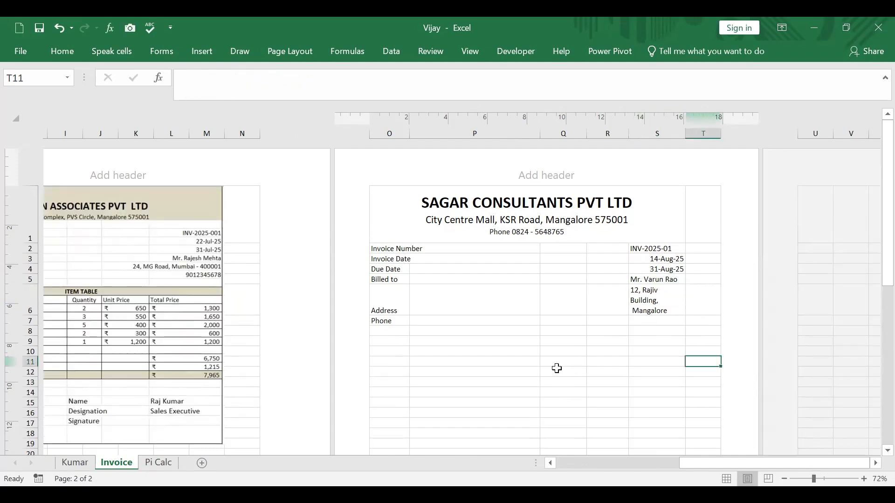
Step: Enter the customer's phone number in cell S7
{"action": "scroll", "coordinate": [557, 368], "scroll_direction": "down", "scroll_amount": 3}
{"action": "scroll", "coordinate": [485, 245], "scroll_direction": "up", "scroll_amount": 3}
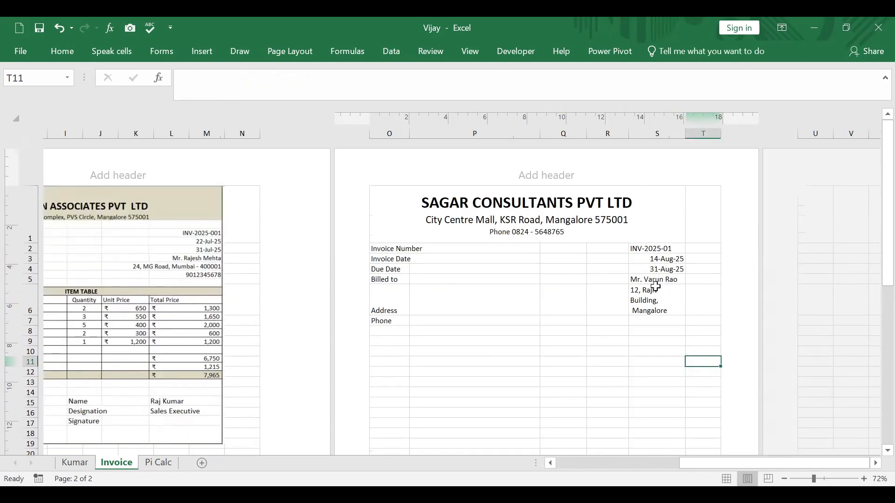
{"action": "left_click", "coordinate": [649, 322]}
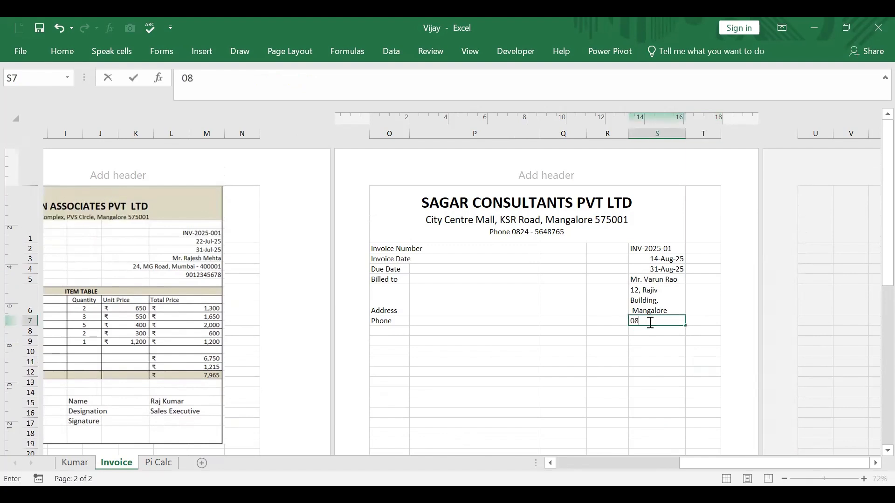
{"action": "left_click", "coordinate": [644, 389]}
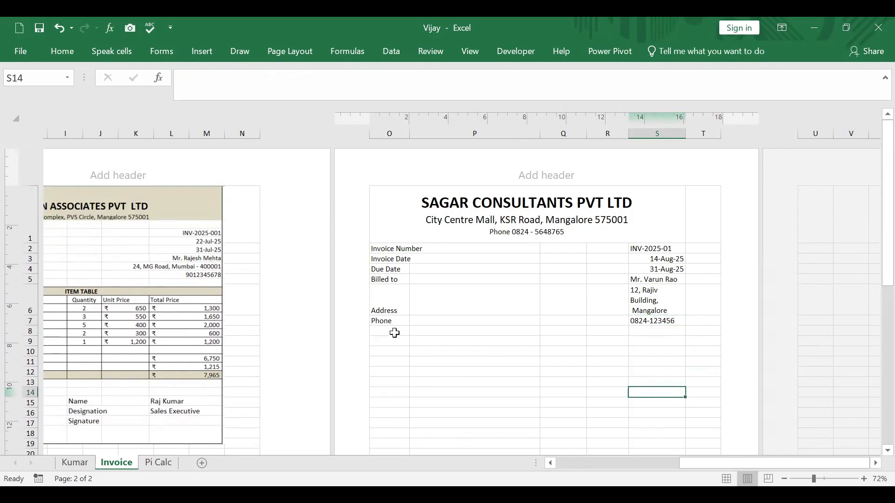
Step: Merge the cells O9 to S9 into a single cell below the customer details
{"action": "left_click_drag", "start_coordinate": [391, 341], "coordinate": [661, 343]}
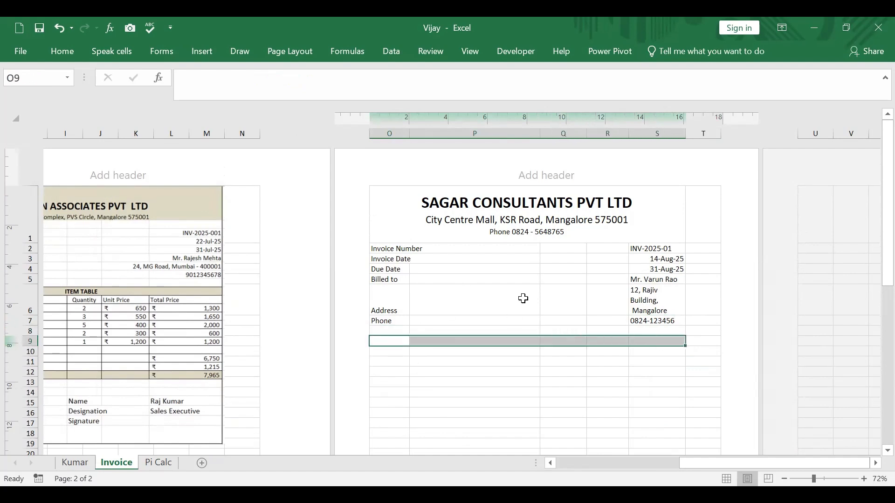
{"action": "right_click", "coordinate": [418, 340]}
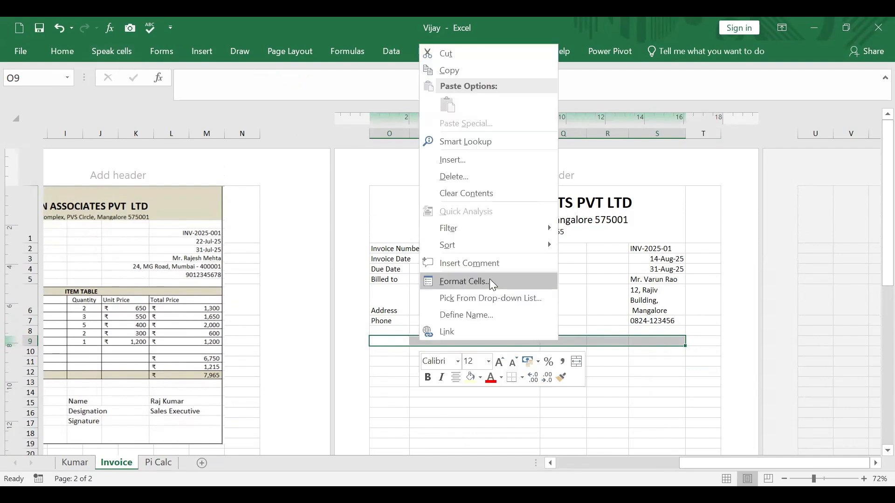
{"action": "left_click", "coordinate": [492, 282]}
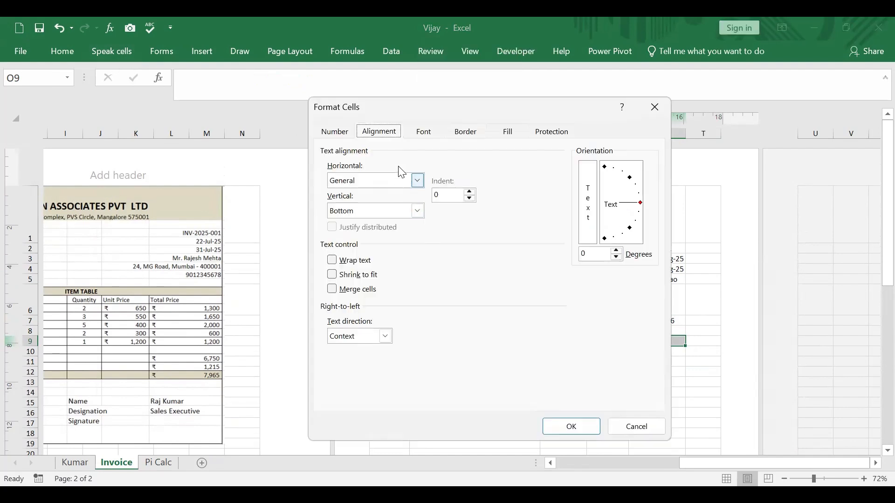
{"action": "left_click", "coordinate": [343, 295]}
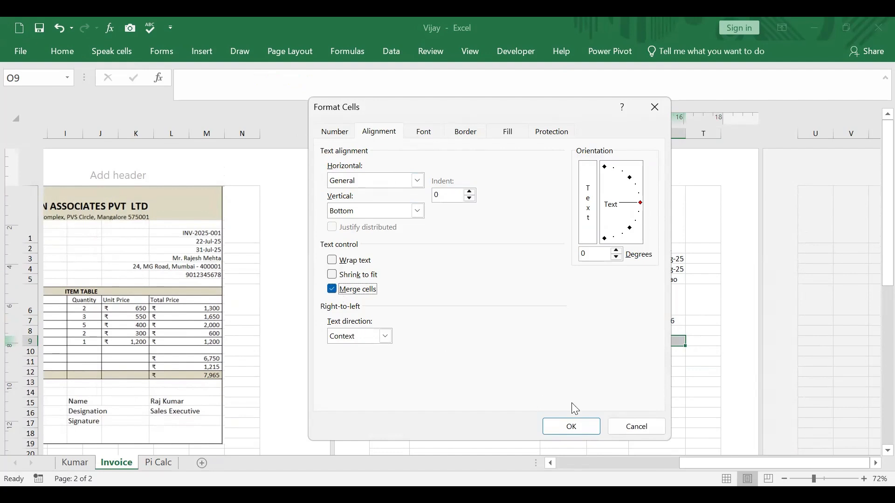
{"action": "left_click", "coordinate": [580, 426]}
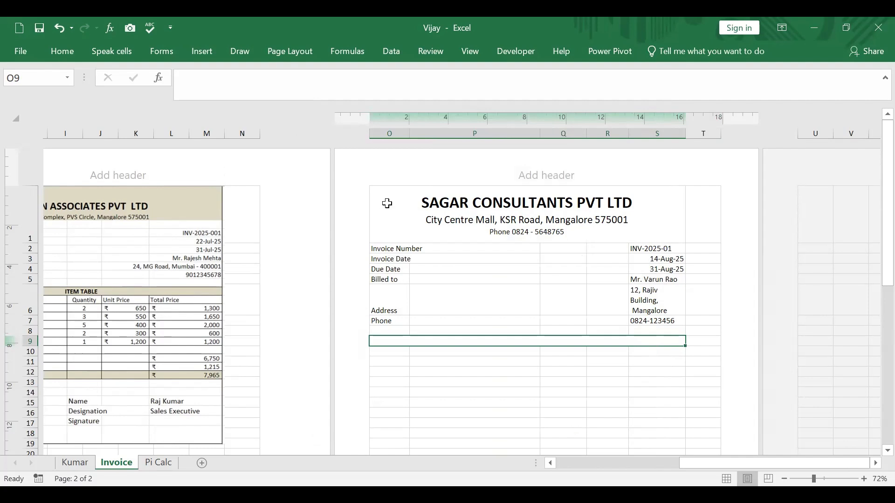
Step: Fill the merged letterhead cell O1 with a light yellow from the standard color palette
{"action": "left_click", "coordinate": [408, 214]}
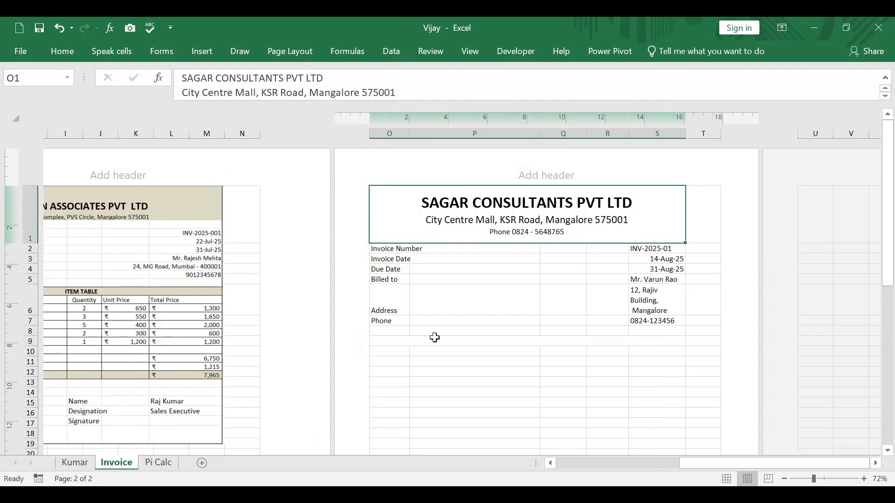
{"action": "right_click", "coordinate": [406, 229]}
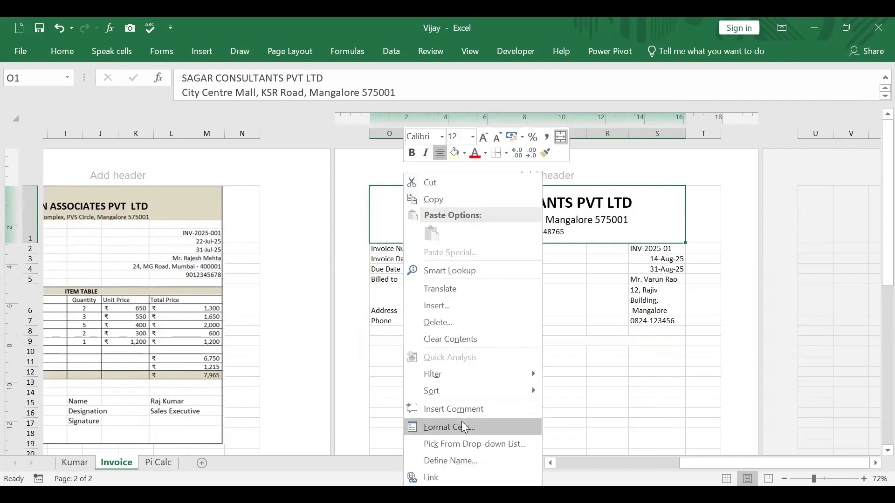
{"action": "left_click", "coordinate": [466, 428]}
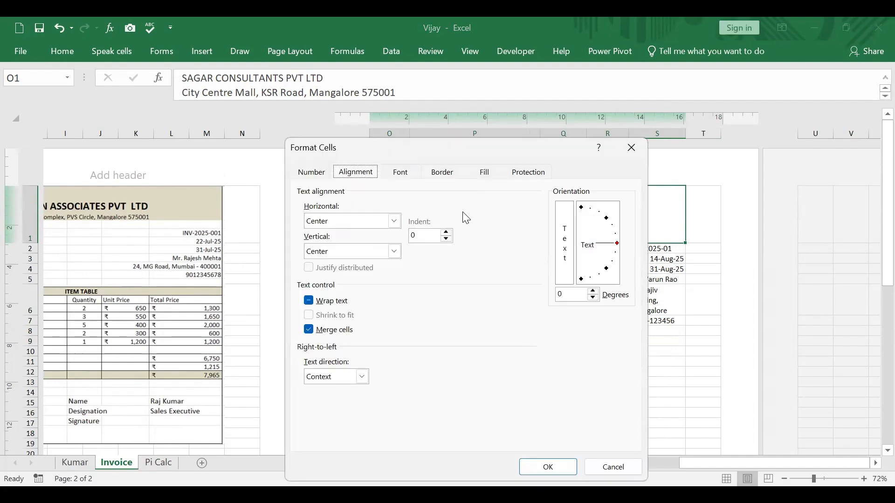
{"action": "left_click", "coordinate": [485, 172]}
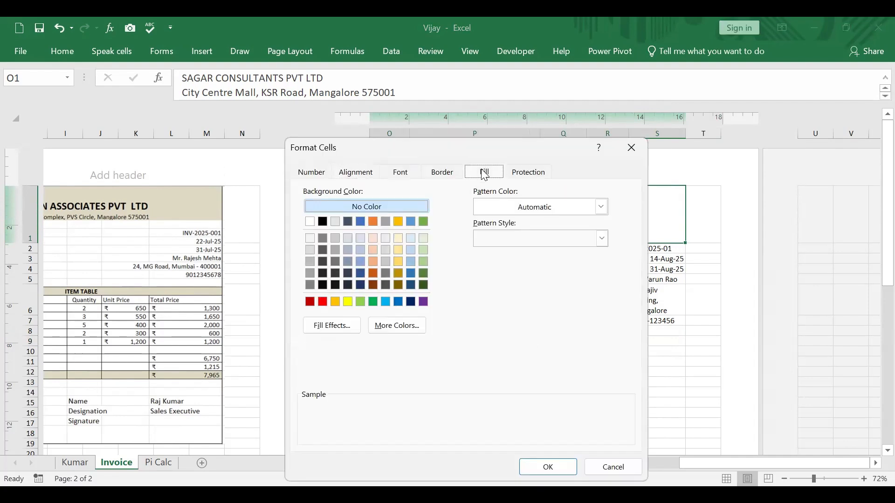
{"action": "left_click", "coordinate": [397, 326]}
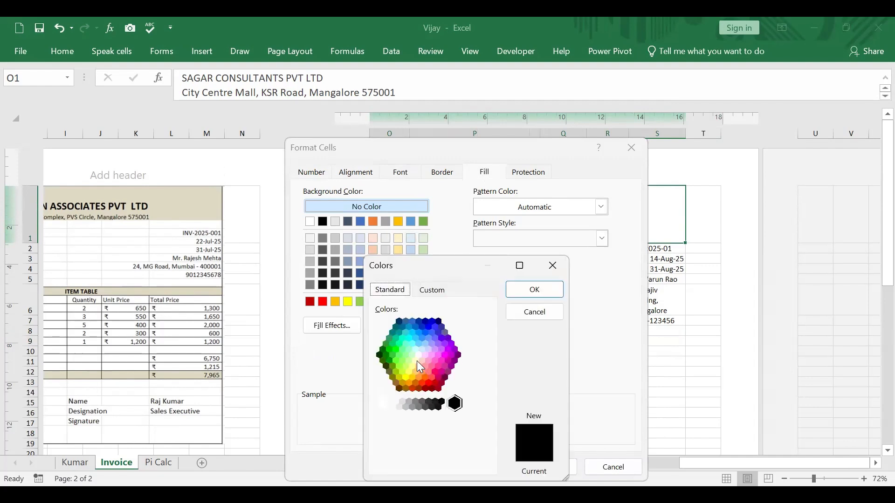
{"action": "left_click", "coordinate": [416, 360]}
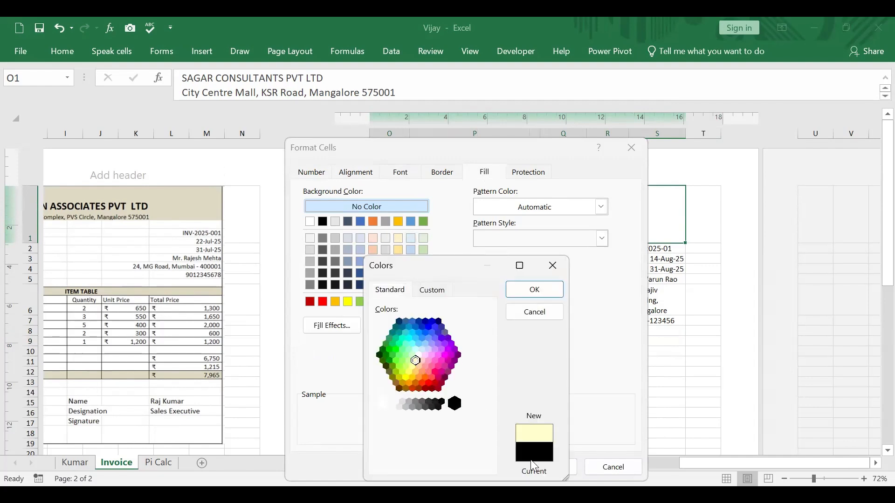
{"action": "left_click", "coordinate": [540, 290]}
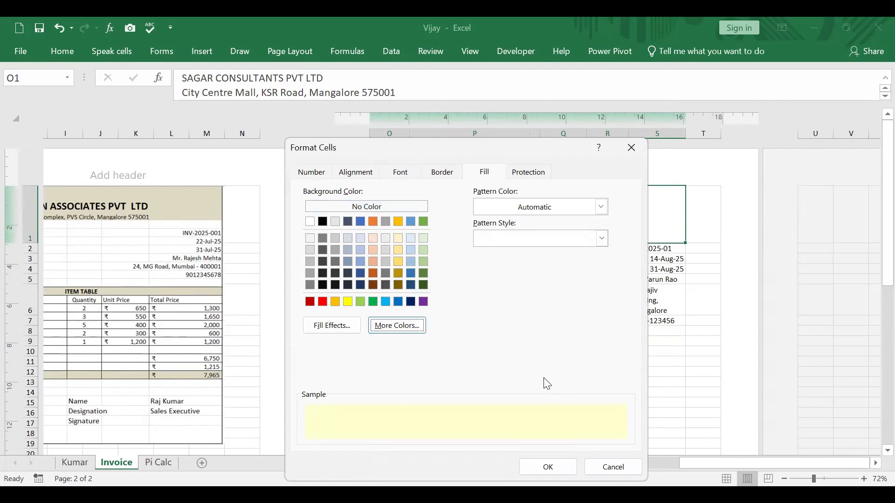
{"action": "left_click", "coordinate": [567, 470]}
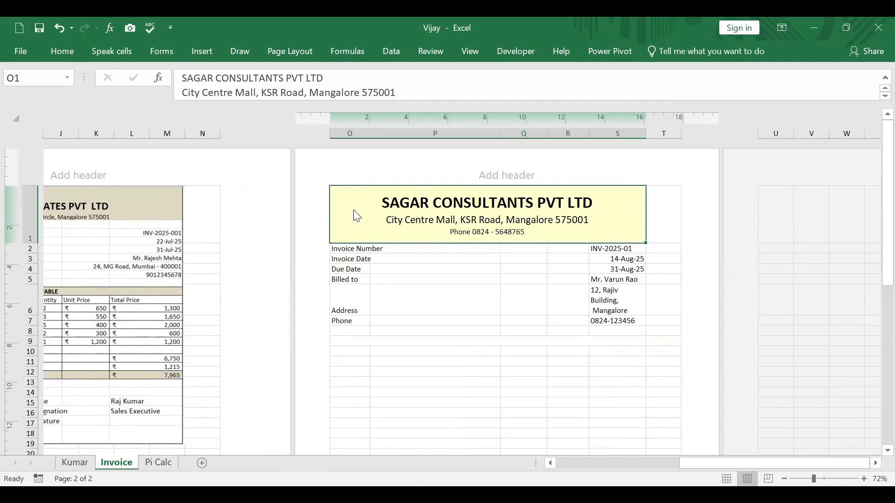
{"action": "right_click", "coordinate": [356, 214]}
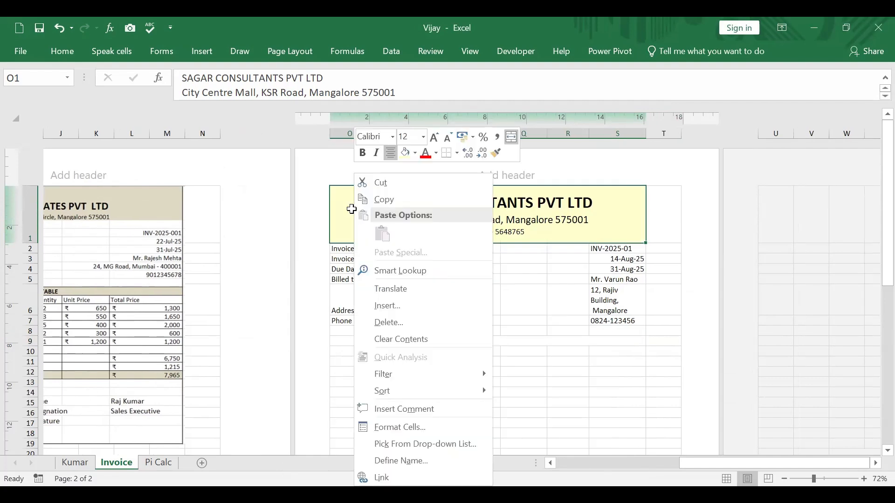
{"action": "left_click", "coordinate": [352, 209]}
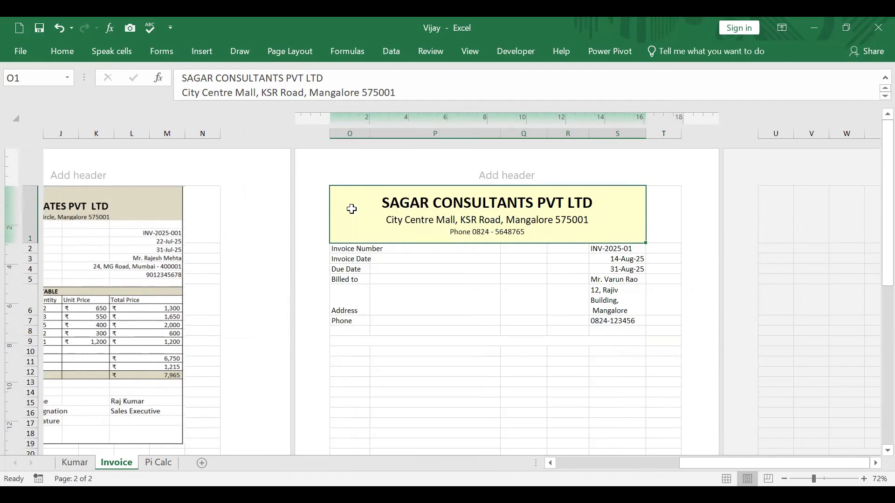
{"action": "left_click", "coordinate": [371, 343]}
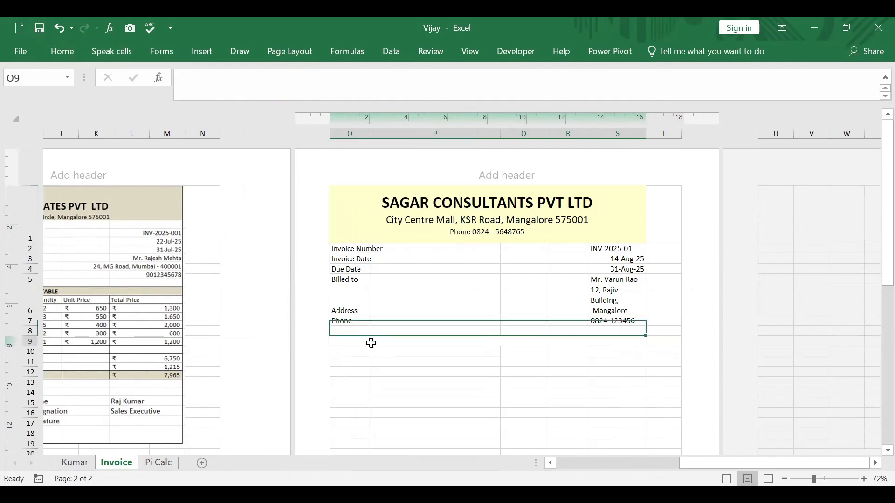
{"action": "left_click", "coordinate": [352, 202]}
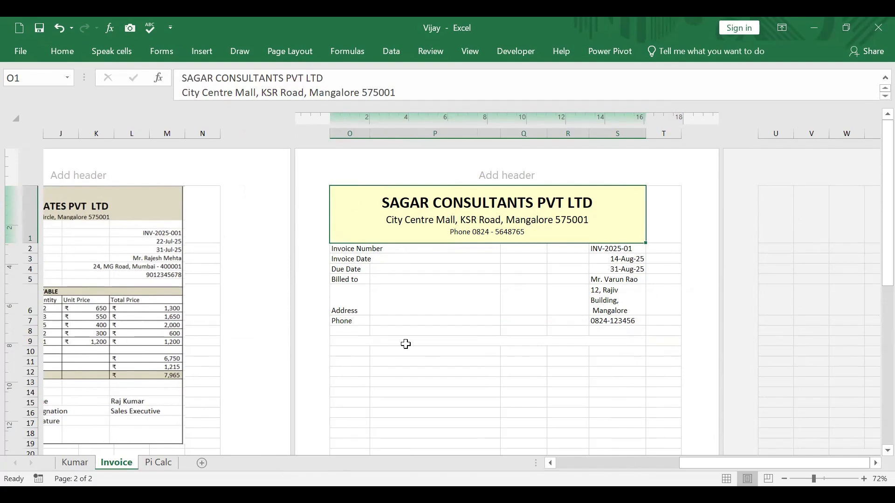
Step: Fill the merged cell O9 with the same light yellow as the letterhead
{"action": "left_click", "coordinate": [364, 342]}
{"action": "right_click", "coordinate": [364, 342]}
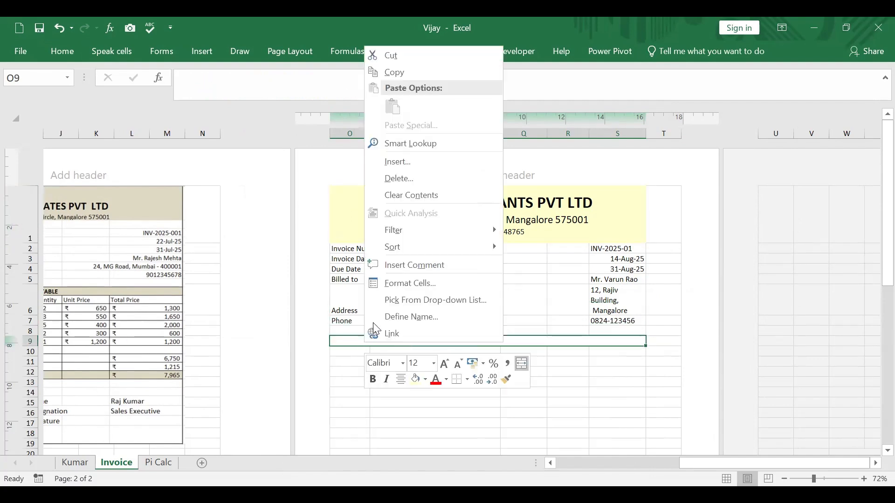
{"action": "left_click", "coordinate": [416, 284]}
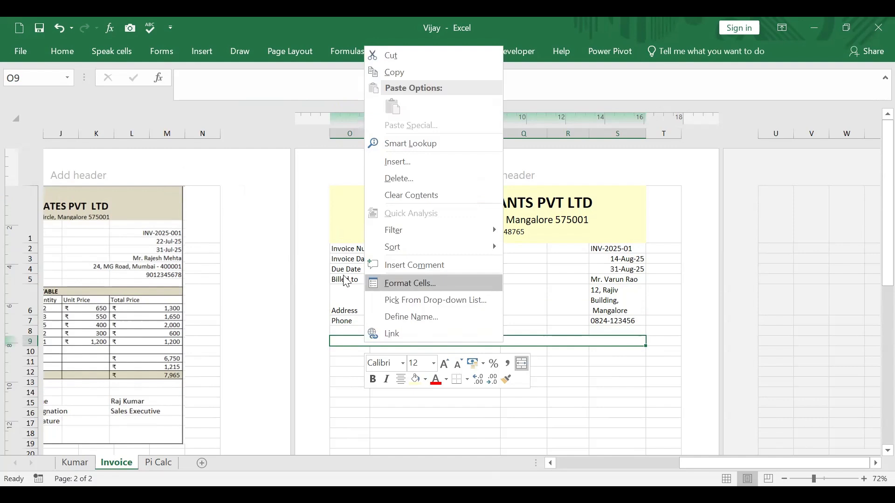
{"action": "left_click", "coordinate": [351, 289]}
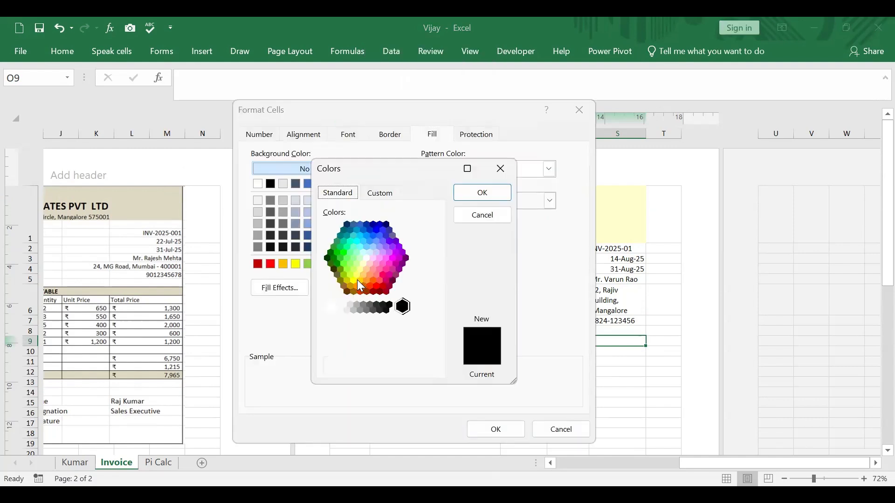
{"action": "left_click", "coordinate": [364, 263]}
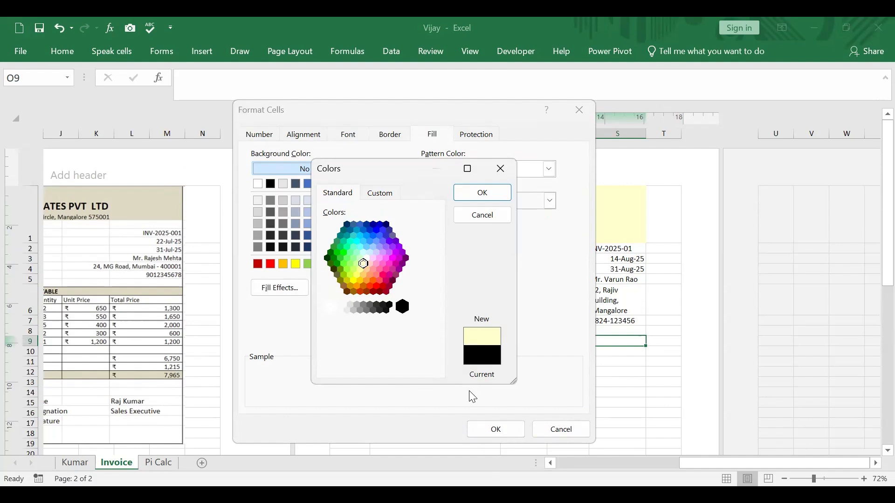
{"action": "left_click", "coordinate": [492, 190]}
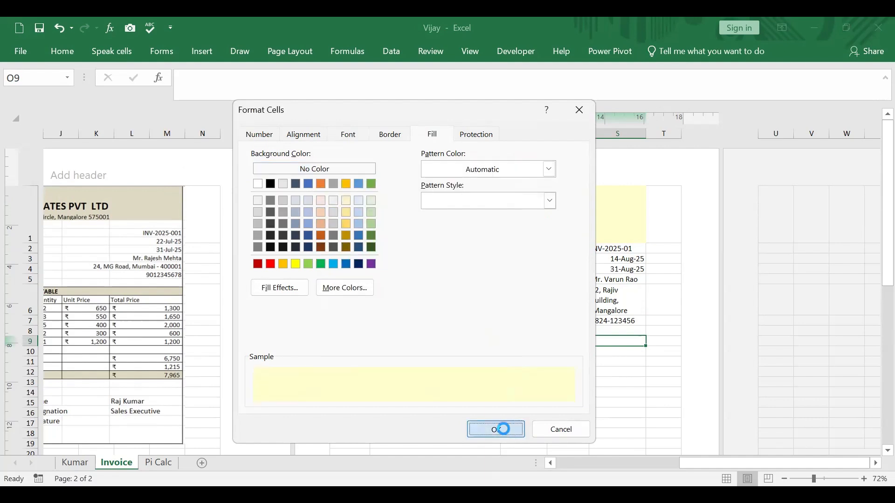
{"action": "left_click", "coordinate": [502, 429]}
{"action": "left_click", "coordinate": [595, 370]}
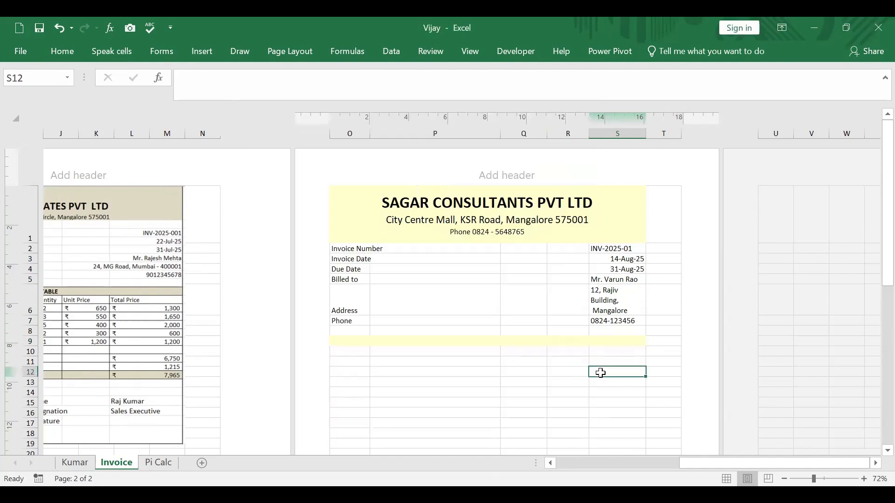
Step: Apply outside borders to the merged cell O9 and make row 9 about twice as tall
{"action": "left_click", "coordinate": [363, 339]}
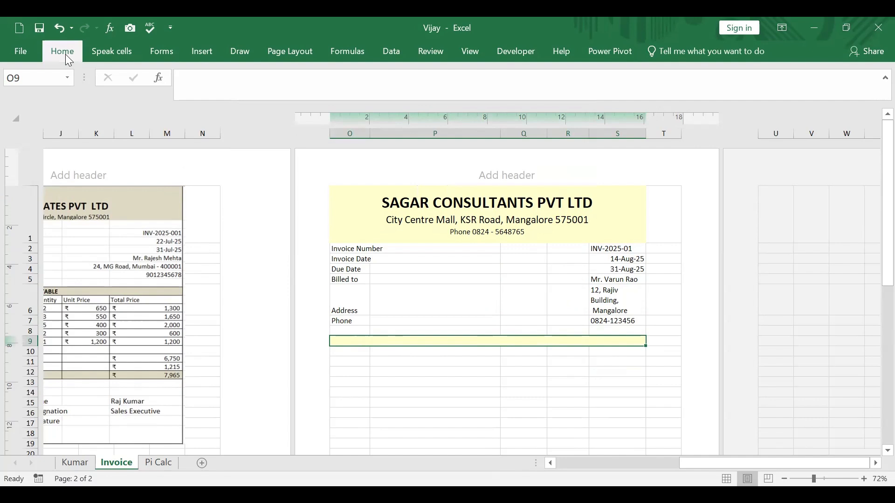
{"action": "left_click", "coordinate": [171, 97]}
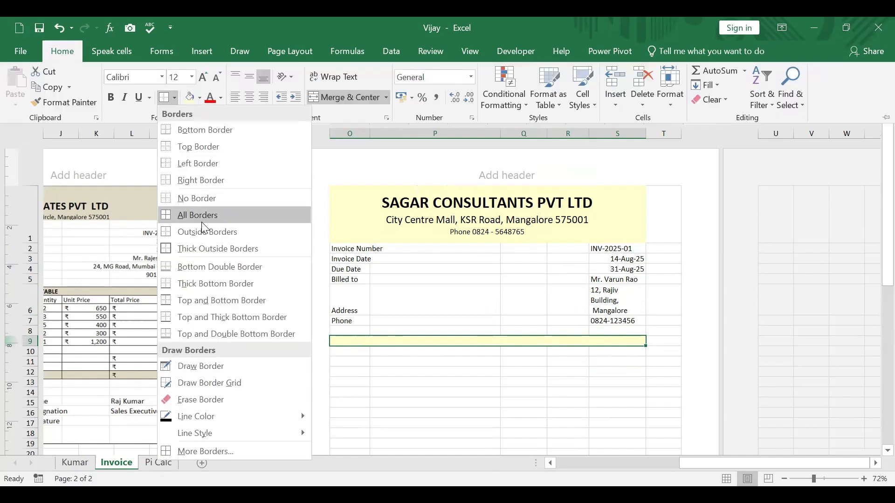
{"action": "left_click", "coordinate": [204, 232]}
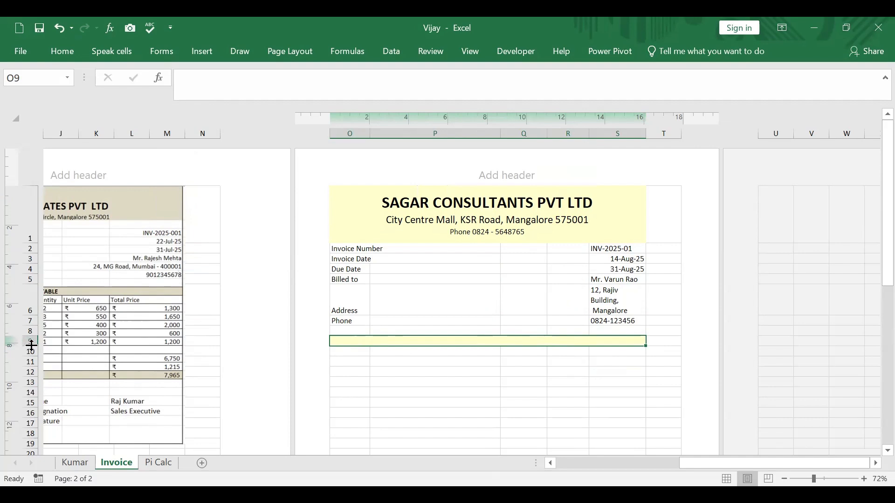
{"action": "left_click_drag", "start_coordinate": [31, 345], "coordinate": [24, 359]}
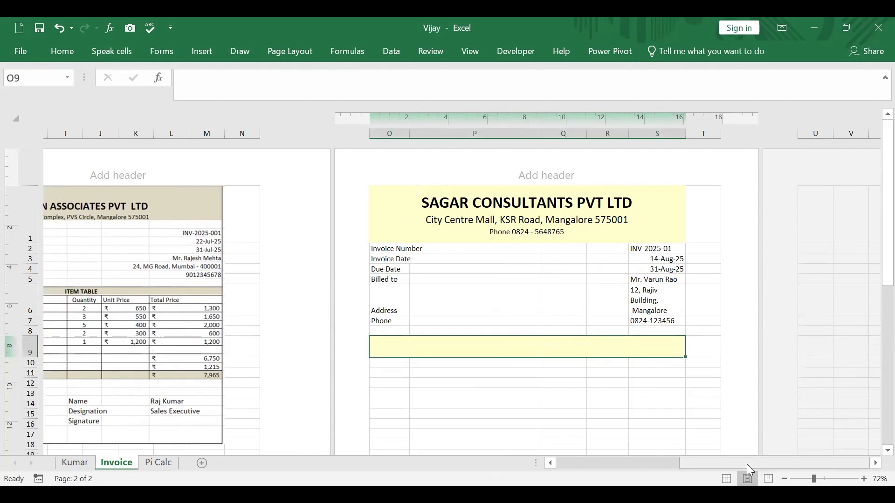
Step: Enter the heading ITEM TABLE in the merged cell O9
{"action": "left_click_drag", "start_coordinate": [745, 464], "coordinate": [693, 459]}
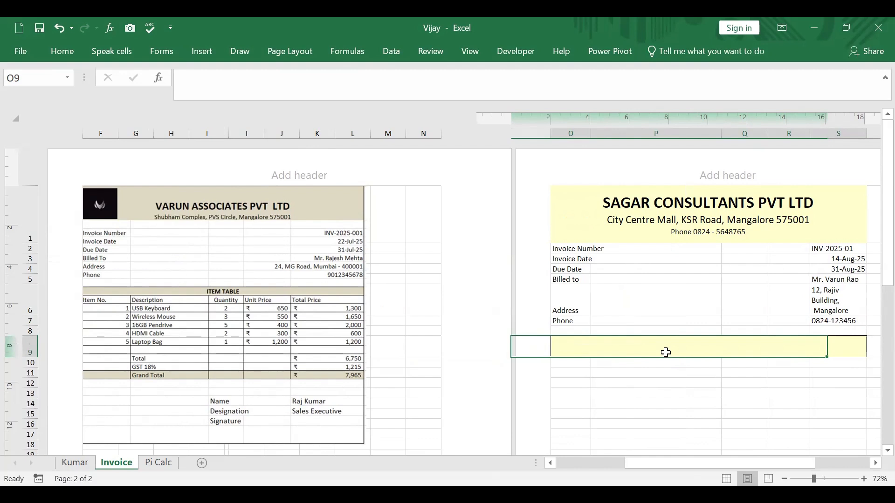
{"action": "type", "text": "ITE"}
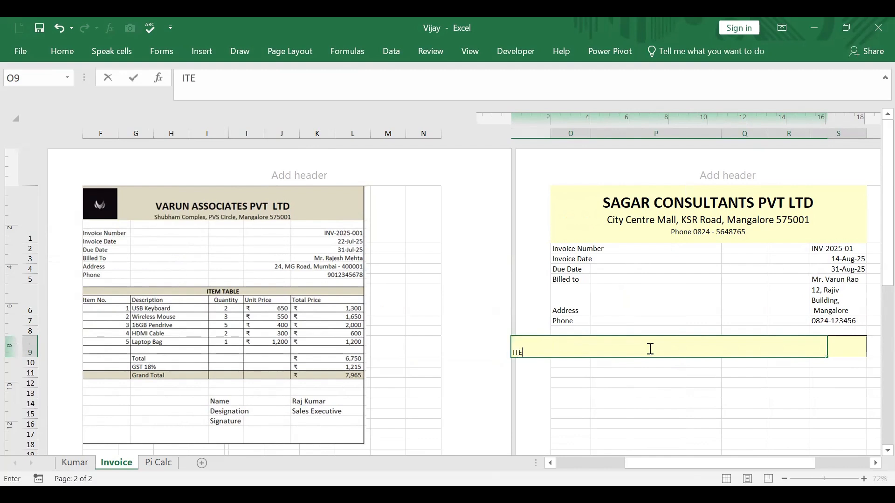
{"action": "type", "text": "M TABLE"}
{"action": "left_click", "coordinate": [613, 380]}
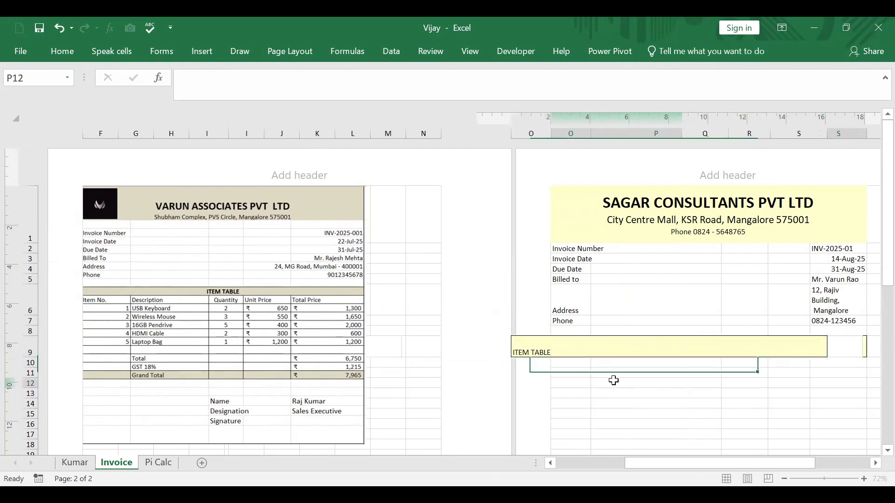
Step: Align the ITEM TABLE heading in O9 to Center horizontally and Bottom vertically
{"action": "left_click", "coordinate": [541, 357]}
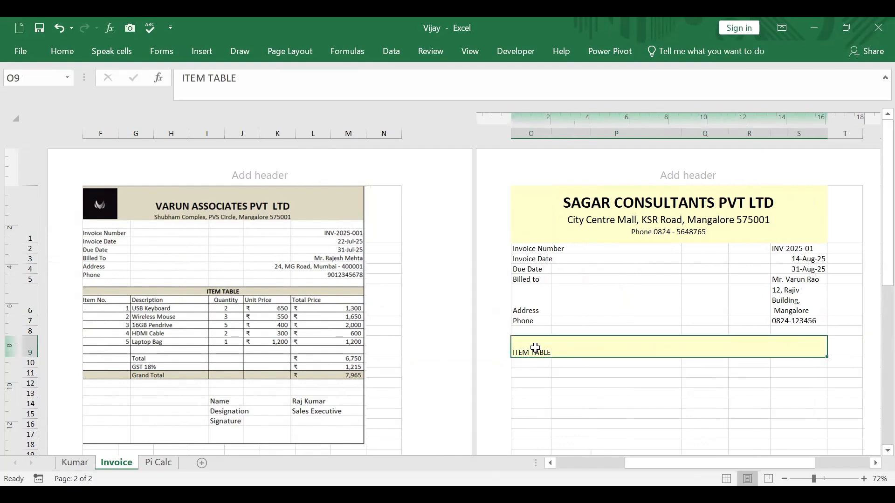
{"action": "right_click", "coordinate": [535, 348]}
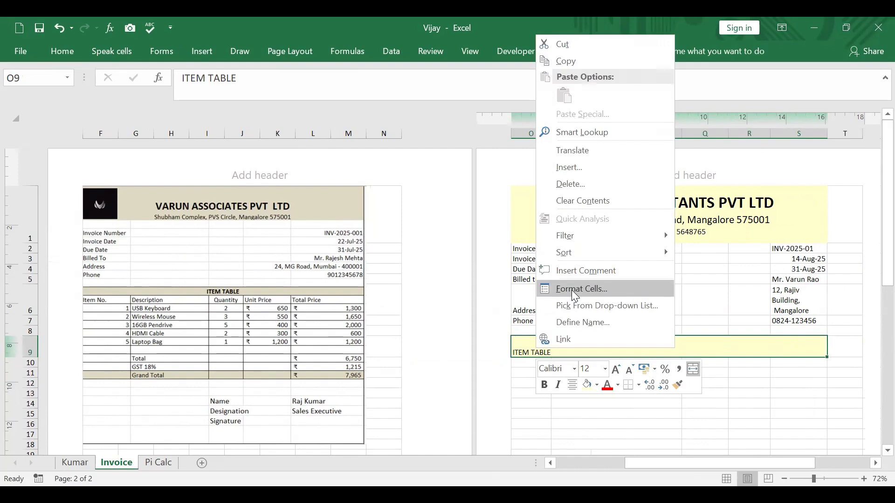
{"action": "left_click", "coordinate": [571, 290]}
{"action": "left_click", "coordinate": [460, 143]}
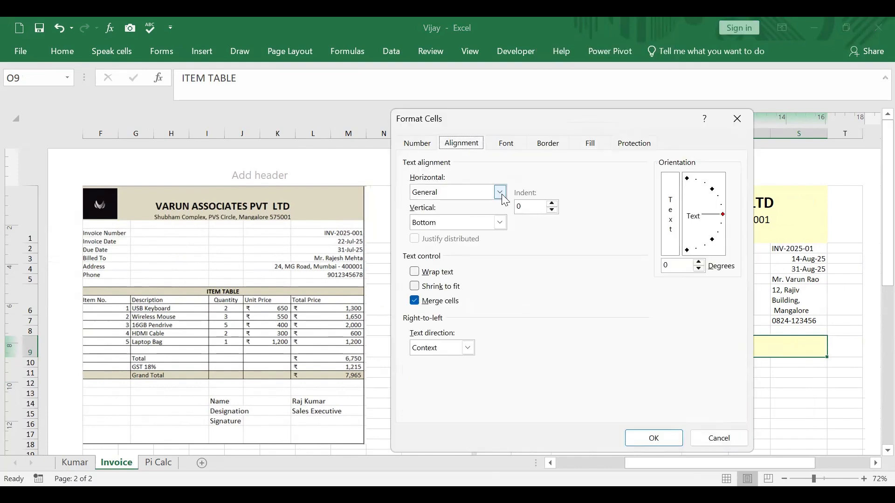
{"action": "left_click", "coordinate": [500, 192]}
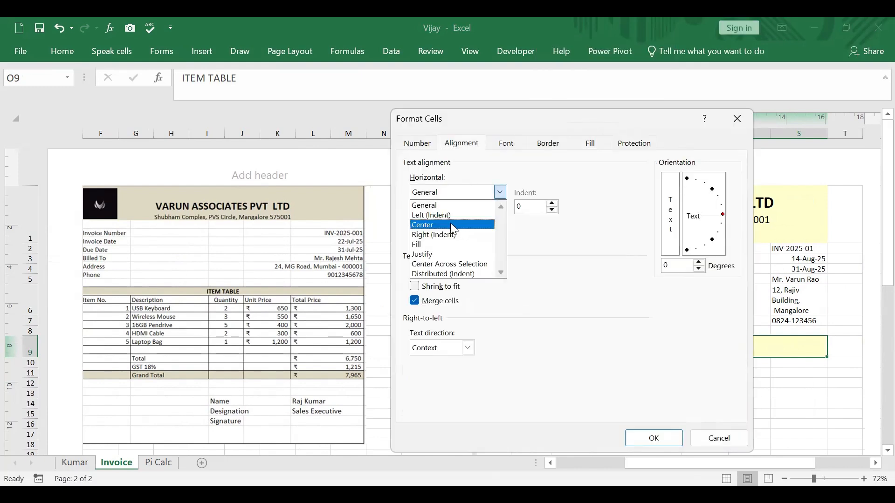
{"action": "left_click", "coordinate": [495, 224]}
{"action": "left_click", "coordinate": [499, 222]}
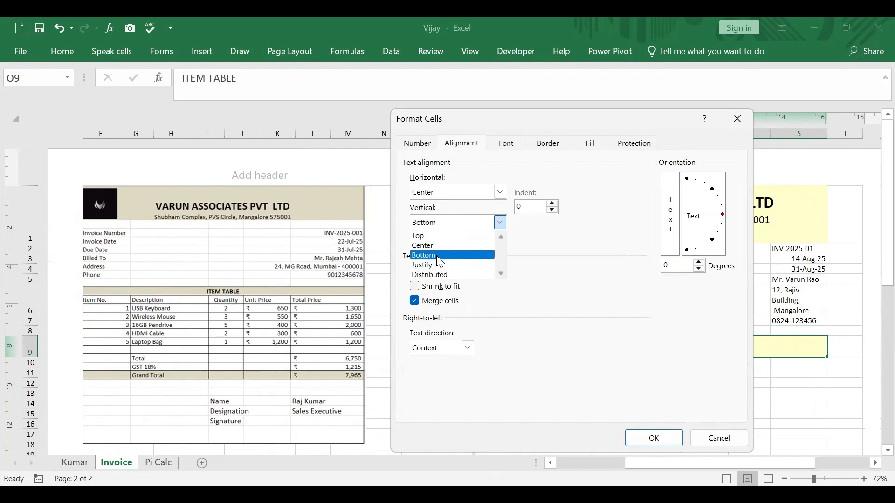
{"action": "left_click", "coordinate": [438, 257]}
{"action": "left_click", "coordinate": [666, 438]}
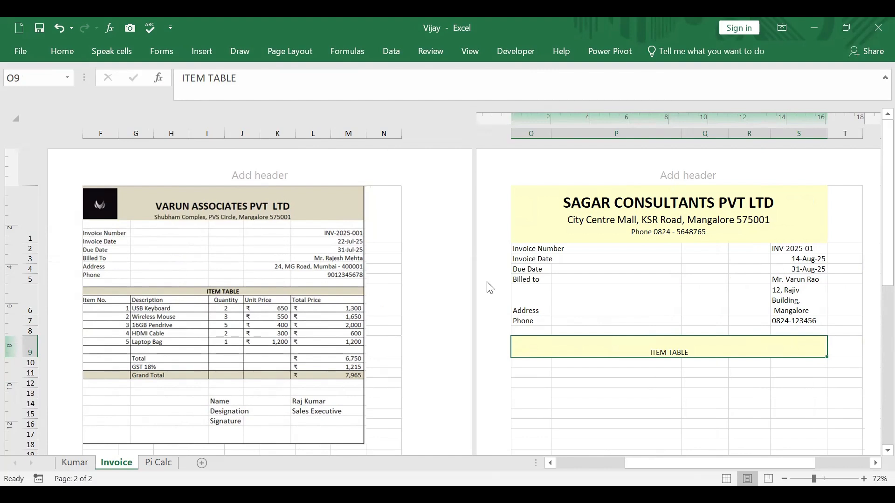
Step: Set the vertical alignment of the ITEM TABLE heading in O9 to Center
{"action": "right_click", "coordinate": [617, 345]}
{"action": "left_click", "coordinate": [659, 292]}
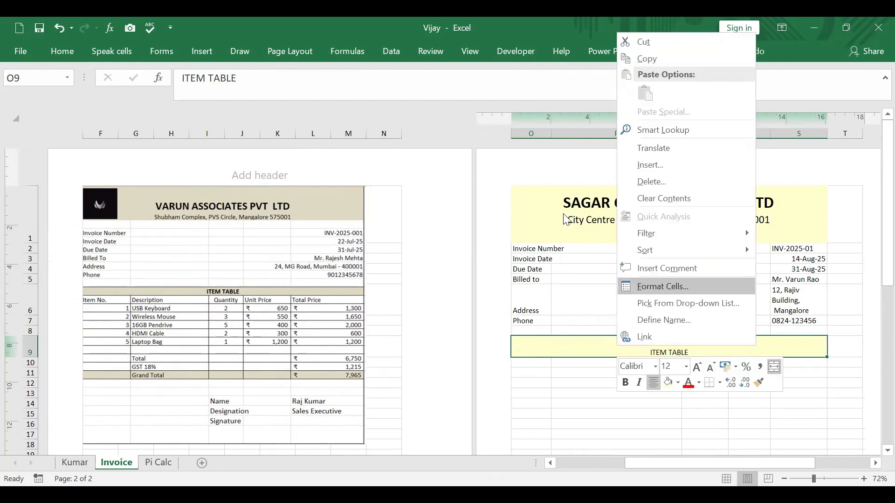
{"action": "left_click", "coordinate": [584, 218]}
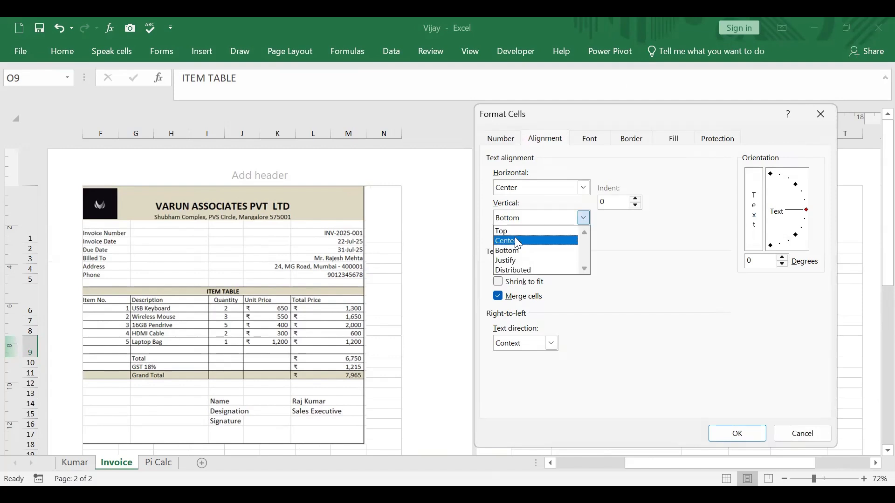
{"action": "left_click", "coordinate": [515, 238]}
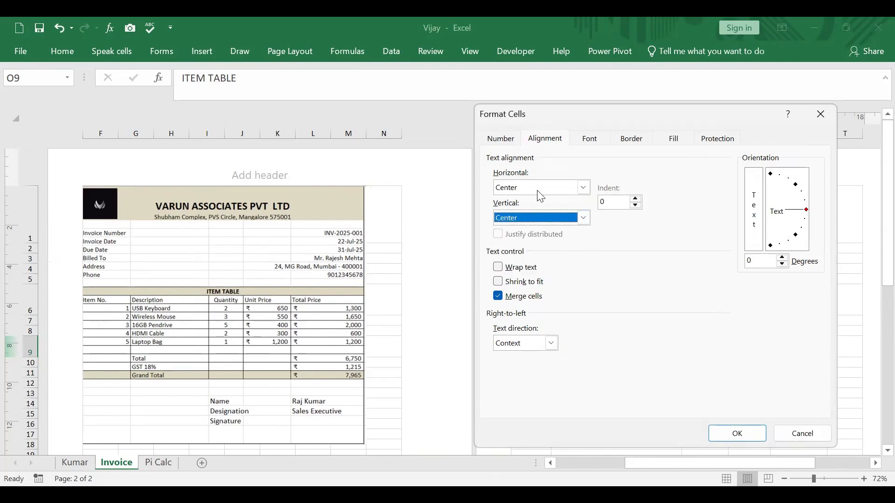
{"action": "left_click", "coordinate": [737, 434]}
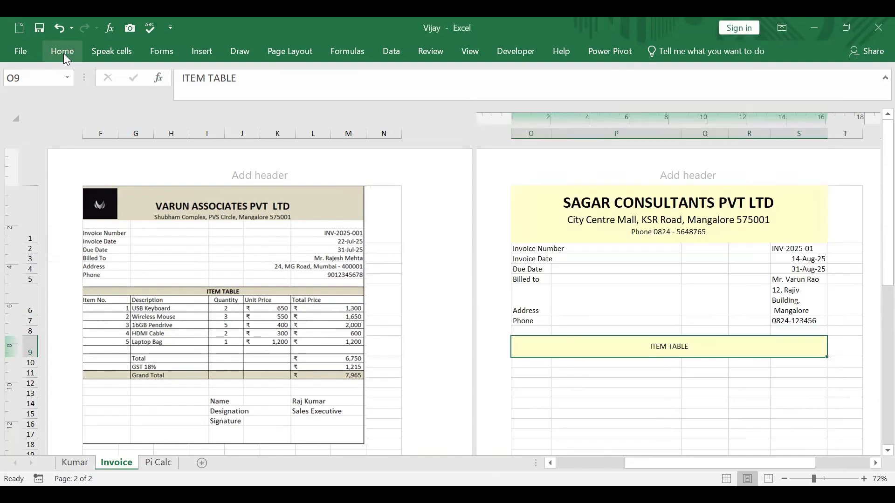
Step: Increase the ITEM TABLE heading's font size to 18 and make it bold
{"action": "left_click", "coordinate": [64, 52]}
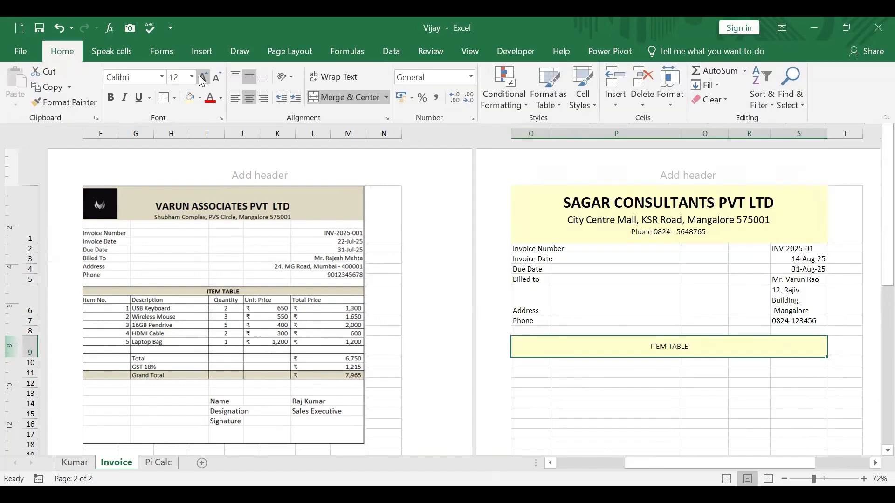
{"action": "left_click", "coordinate": [199, 76]}
{"action": "left_click", "coordinate": [200, 76]}
{"action": "left_click", "coordinate": [200, 76]}
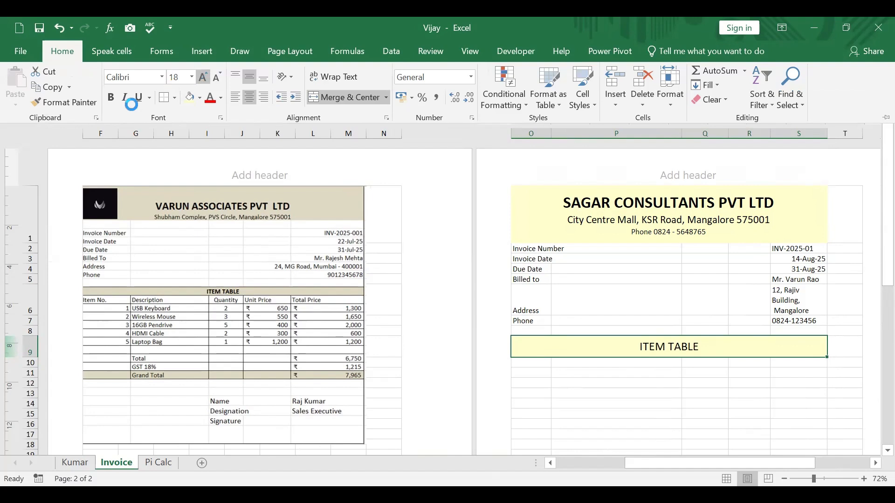
{"action": "left_click", "coordinate": [109, 98]}
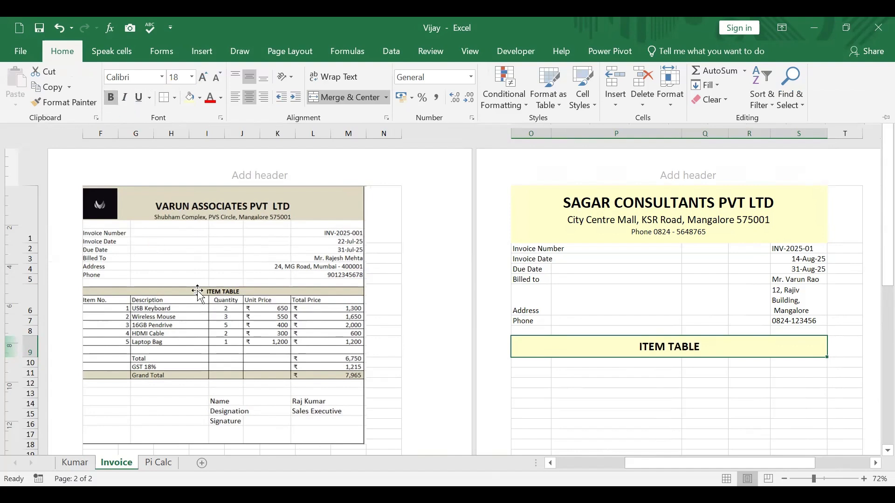
{"action": "left_click", "coordinate": [183, 300]}
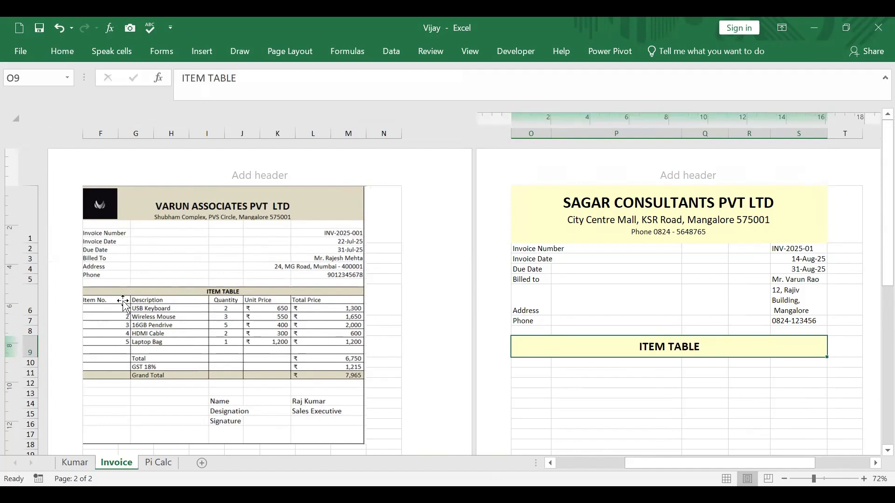
Step: Enter the column headings Item no in O10 and Description in P10, directly below the ITEM TABLE heading
{"action": "left_click", "coordinate": [538, 364]}
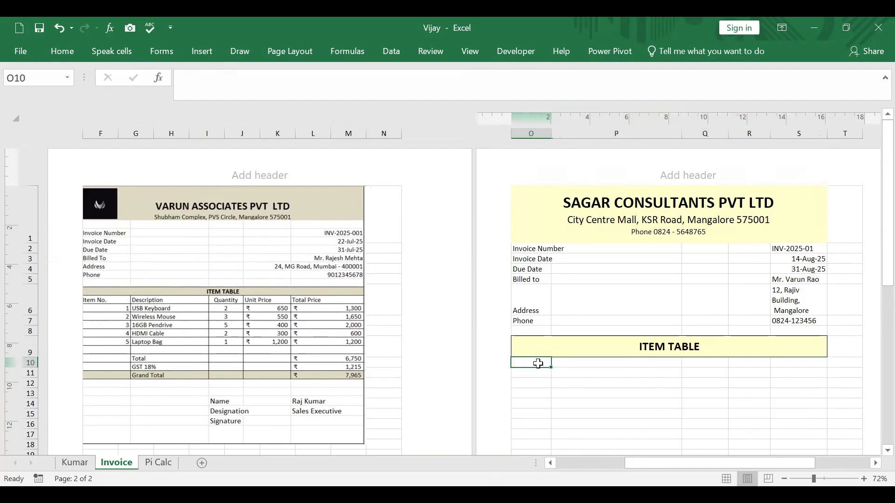
{"action": "type", "text": "Item "}
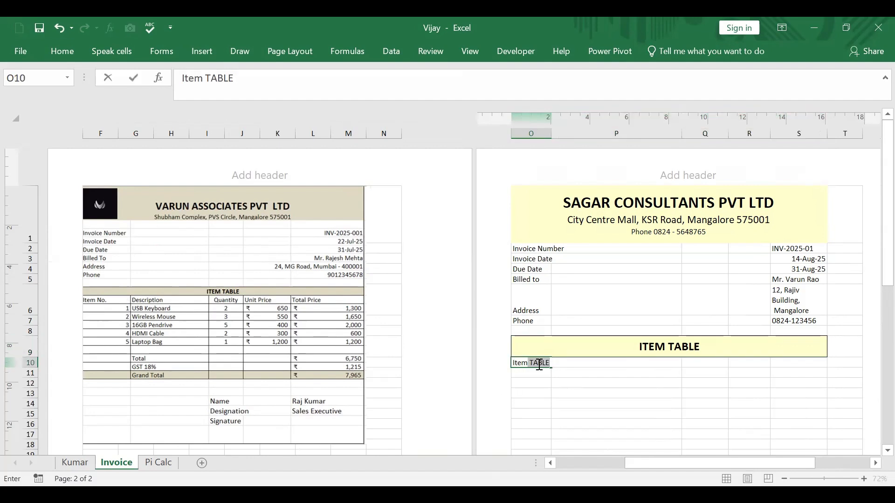
{"action": "type", "text": "no"}
{"action": "key", "text": "Tab"}
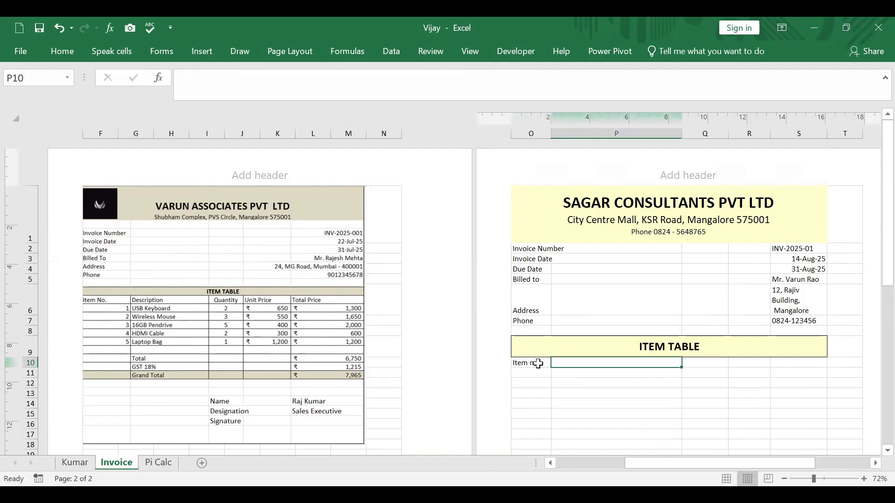
{"action": "type", "text": "Des"}
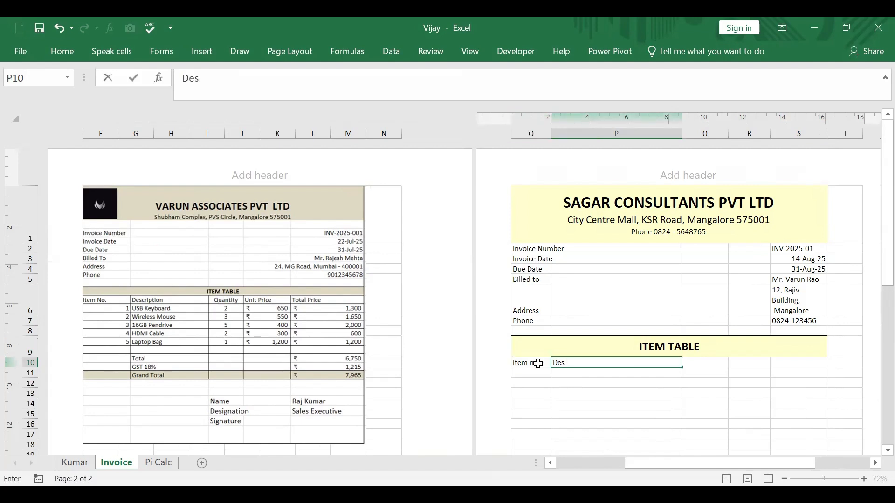
{"action": "type", "text": "cription"}
Step: Enter the remaining column headings Quantity, Unit Price and Total Price in Q10, R10 and S10
{"action": "left_click", "coordinate": [713, 365]}
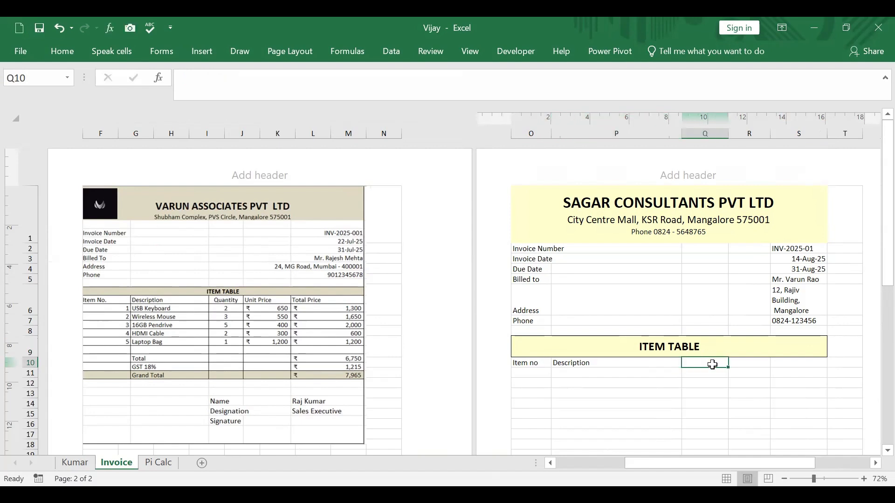
{"action": "type", "text": "Quant"}
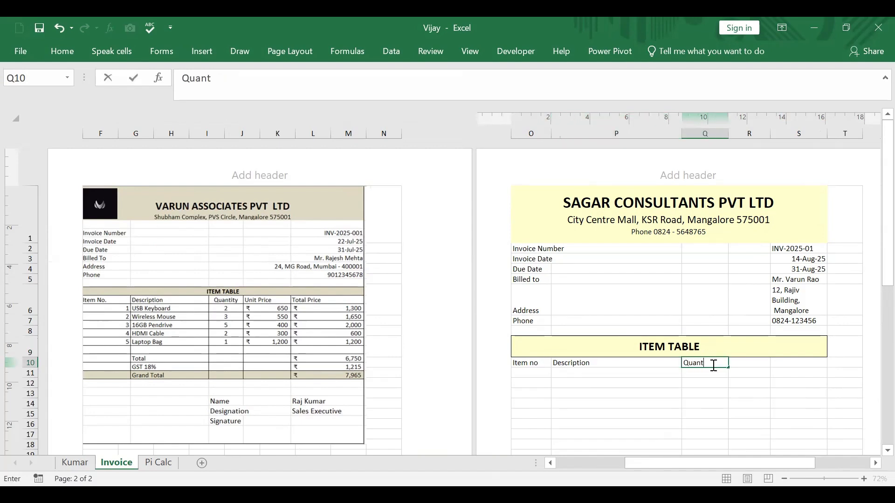
{"action": "type", "text": "ity"}
{"action": "key", "text": "Tab"}
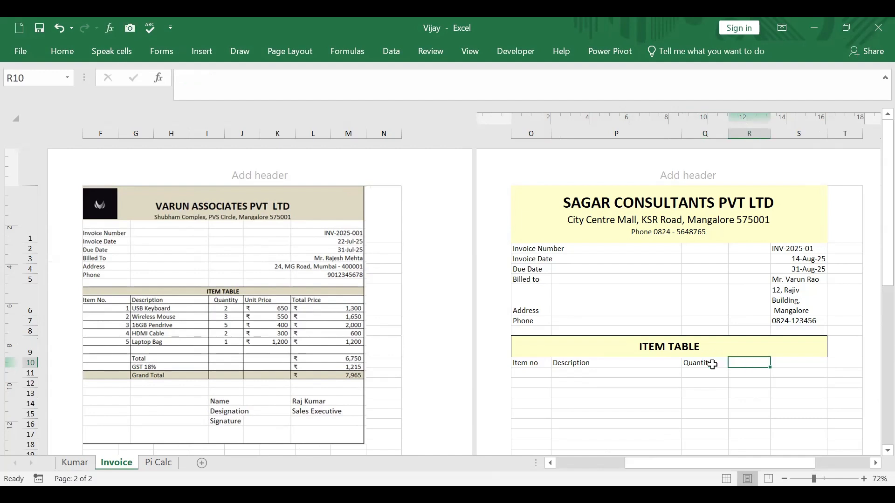
{"action": "type", "text": "Unit"}
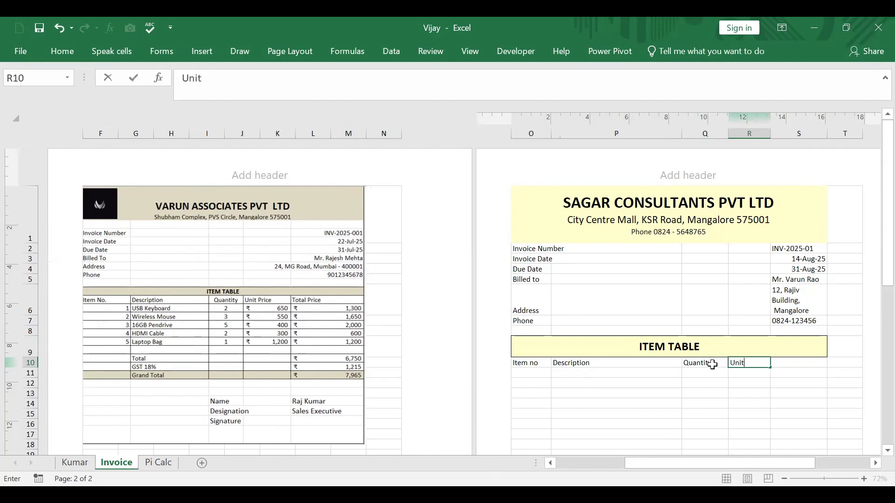
{"action": "type", "text": " Price"}
{"action": "key", "text": "Tab"}
{"action": "type", "text": "Total "}
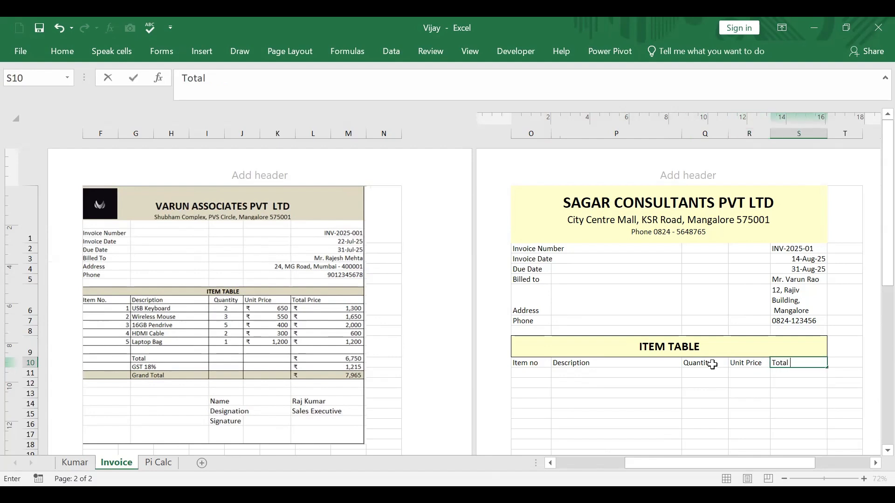
{"action": "type", "text": "Price"}
{"action": "left_click", "coordinate": [739, 382]}
Step: Apply All Borders to the item table range O10:S19
{"action": "left_click_drag", "start_coordinate": [530, 363], "coordinate": [813, 455]}
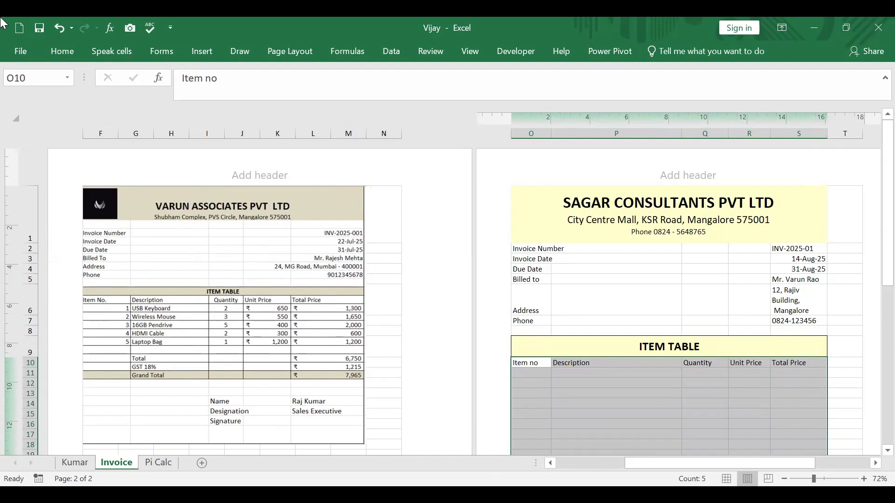
{"action": "left_click", "coordinate": [65, 53]}
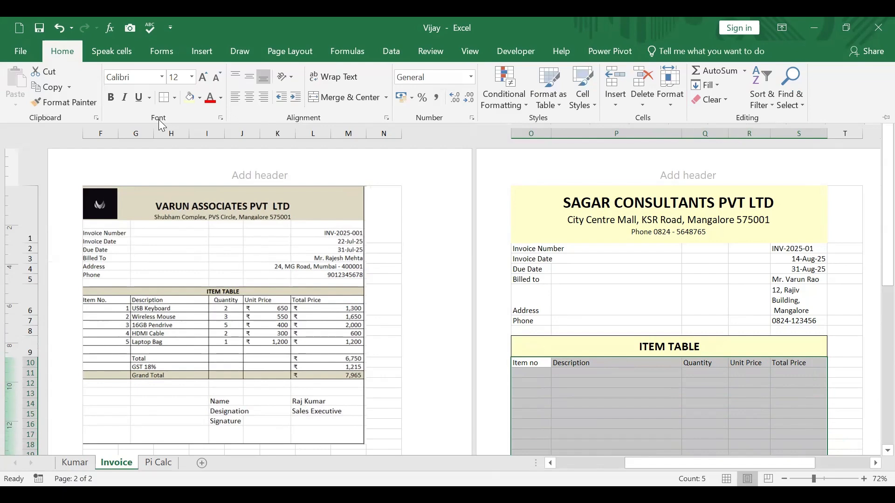
{"action": "left_click", "coordinate": [175, 97]}
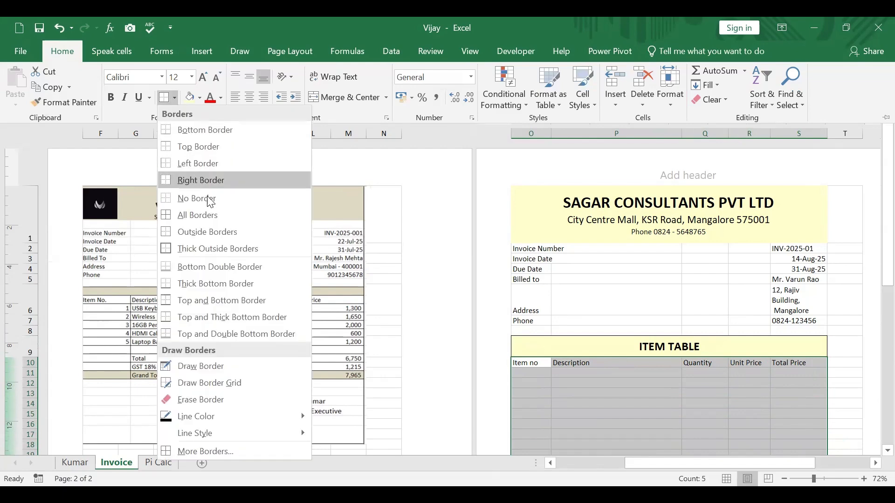
{"action": "left_click", "coordinate": [210, 217]}
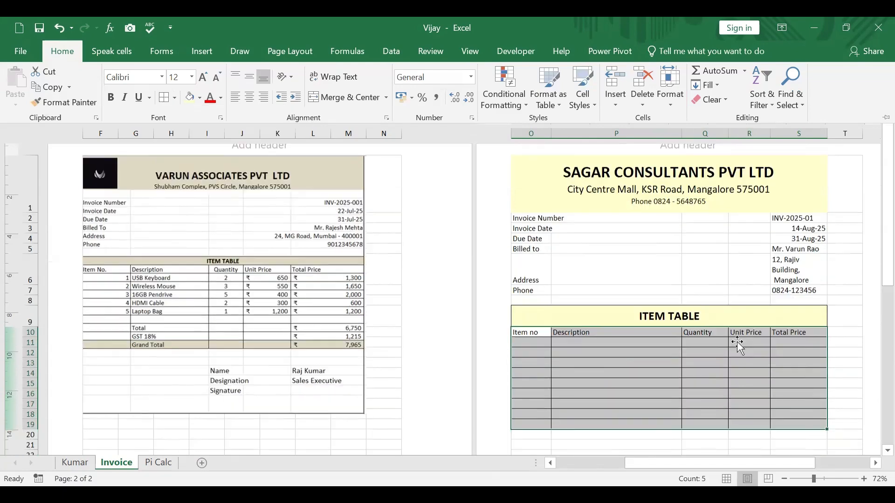
{"action": "scroll", "coordinate": [737, 343], "scroll_direction": "down", "scroll_amount": 3}
{"action": "scroll", "coordinate": [755, 366], "scroll_direction": "down", "scroll_amount": 1}
{"action": "left_click", "coordinate": [749, 364]}
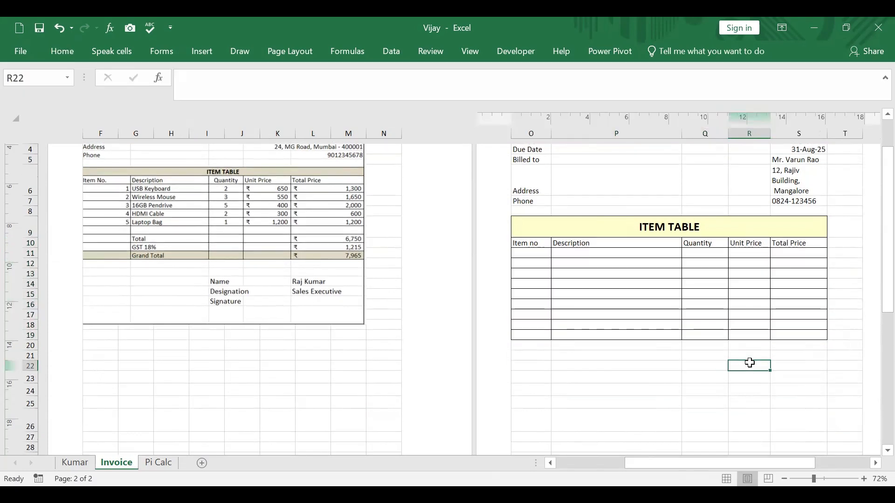
Step: Enter 1 and 2 in O11 and O12 and fill the series down to number the items 1 to 9
{"action": "left_click", "coordinate": [531, 253]}
{"action": "type", "text": "1"}
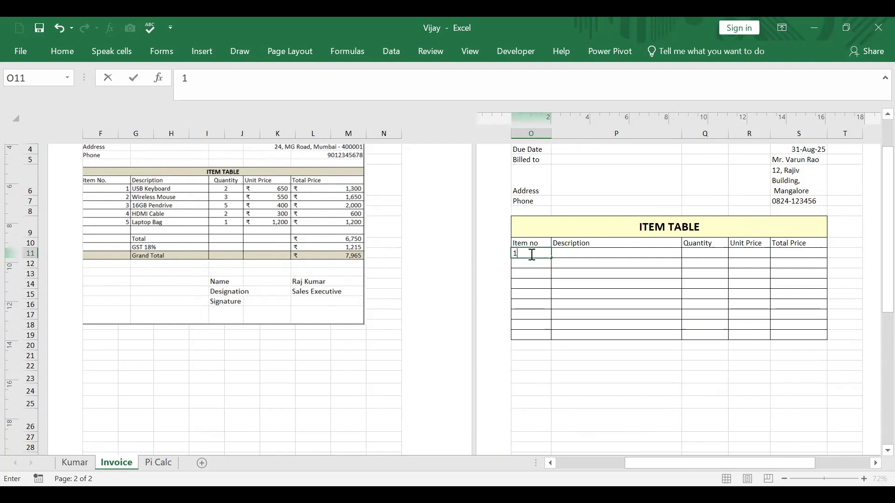
{"action": "left_click", "coordinate": [530, 265]}
{"action": "type", "text": "2"}
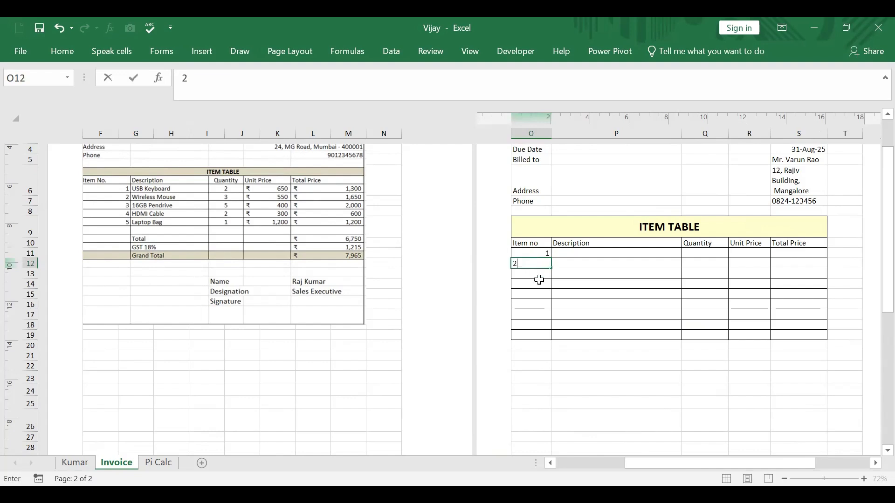
{"action": "key", "text": "Return"}
{"action": "left_click_drag", "start_coordinate": [536, 254], "coordinate": [552, 342]}
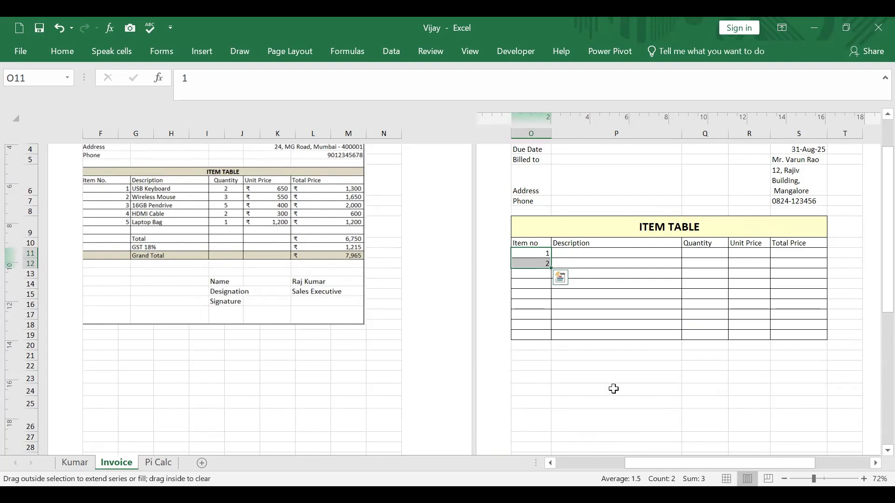
{"action": "left_click", "coordinate": [632, 407]}
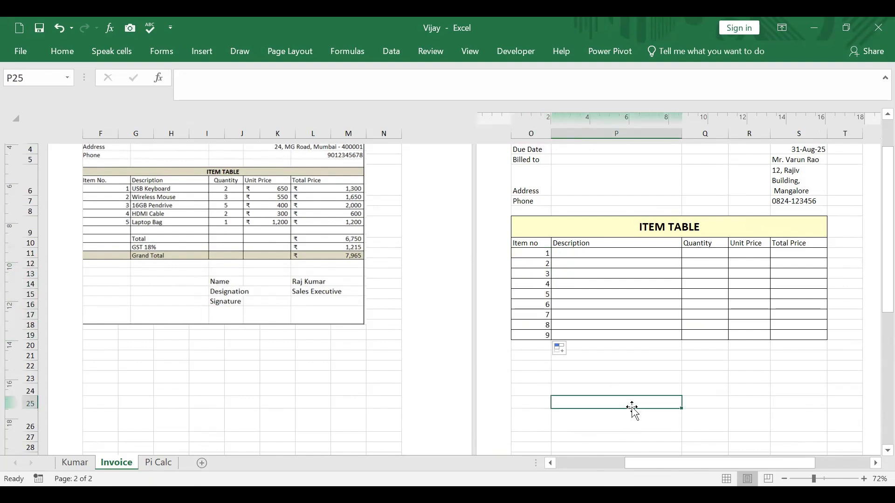
Step: Fill in item 1 in row 11 with the description Keyboard, quantity 3 and unit price 700
{"action": "left_click", "coordinate": [586, 253]}
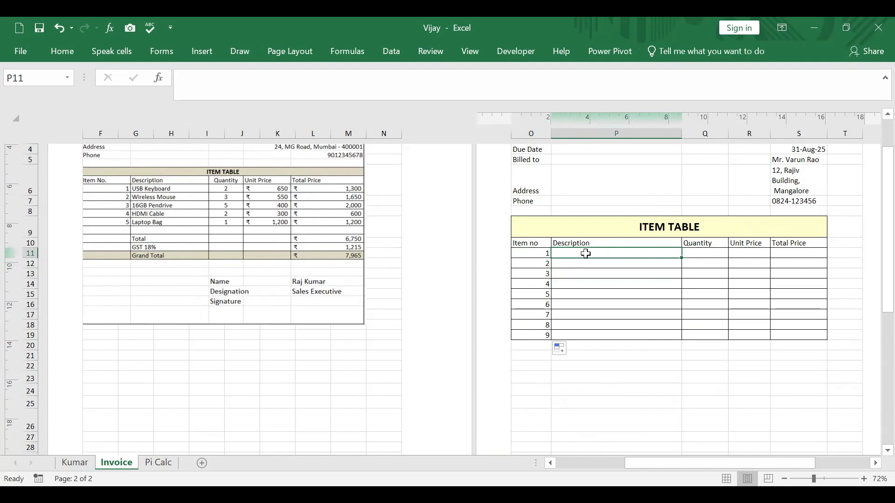
{"action": "type", "text": "Keyboard"}
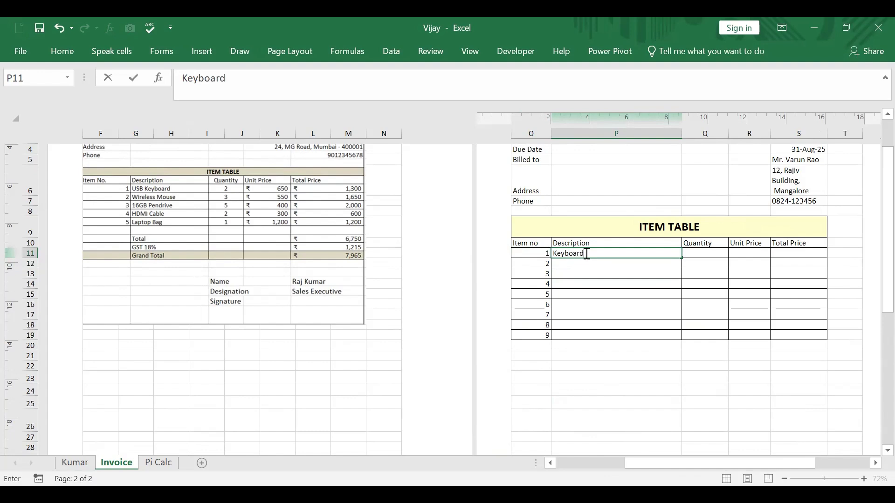
{"action": "key", "text": "Tab"}
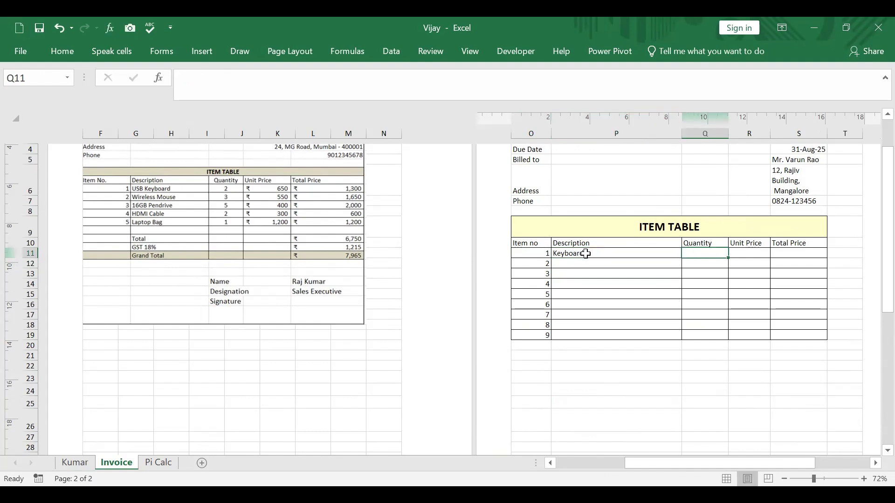
{"action": "type", "text": "3"}
{"action": "key", "text": "Tab"}
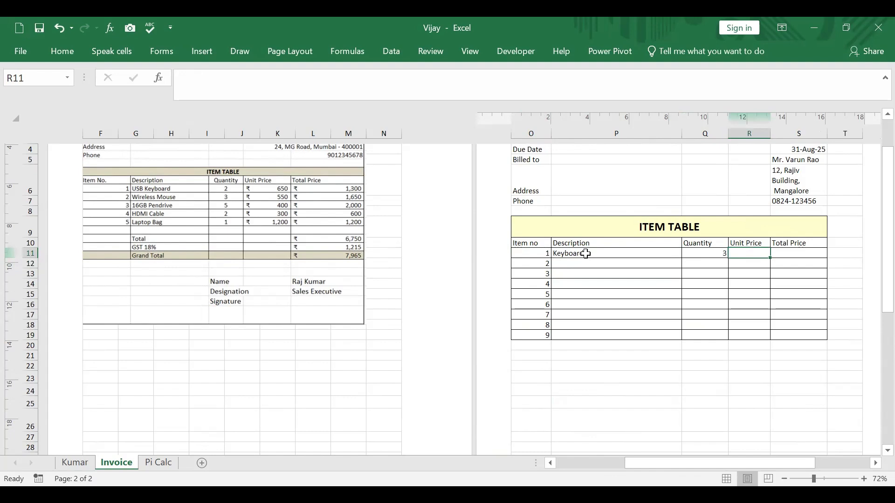
{"action": "type", "text": "700"}
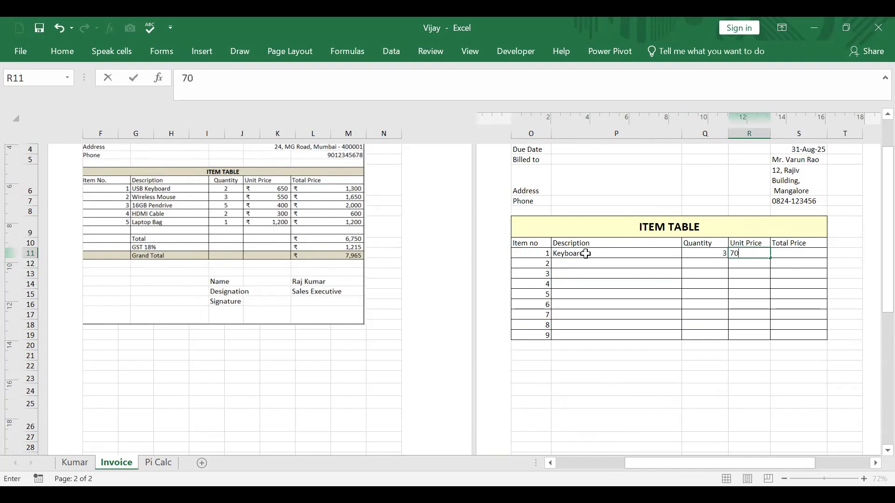
{"action": "key", "text": "Tab"}
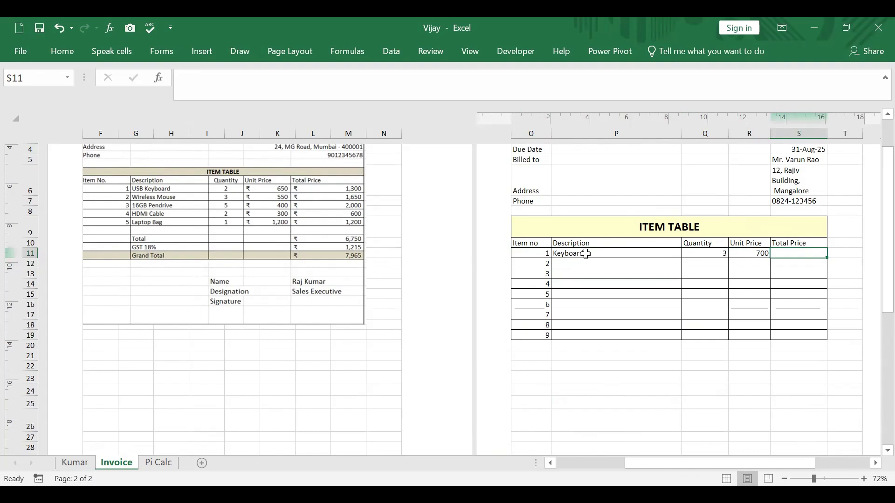
Step: Calculate the Total Price of item 1 in S11 with the formula =Q11*R11
{"action": "type", "text": "="}
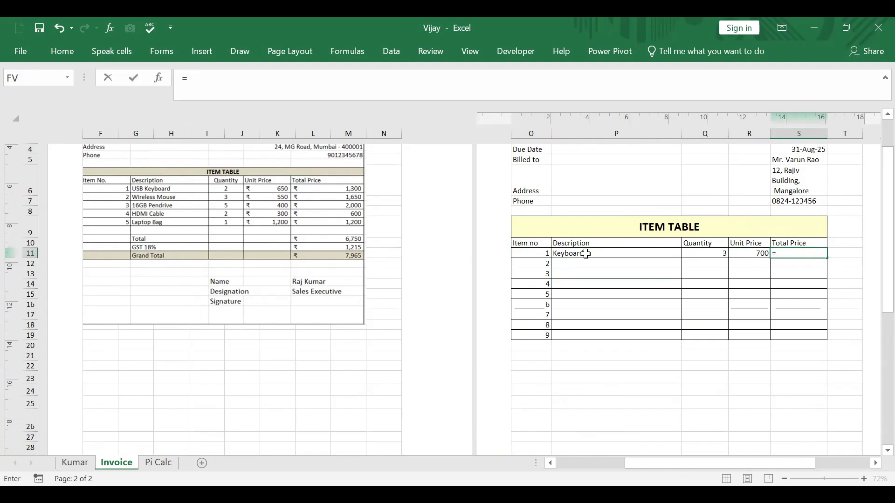
{"action": "left_click", "coordinate": [715, 255]}
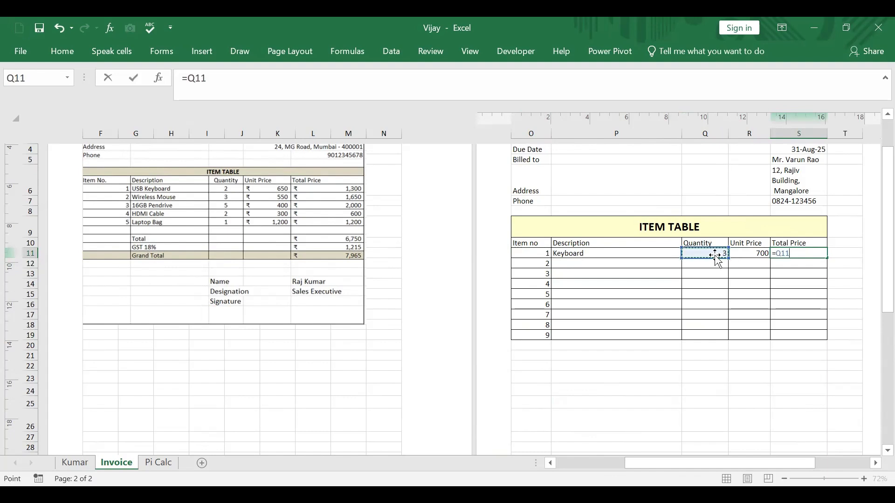
{"action": "type", "text": "*"}
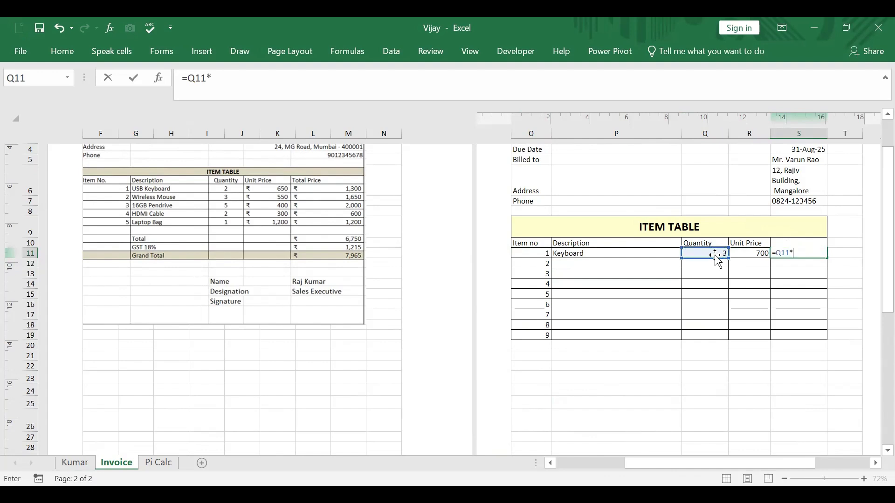
{"action": "left_click", "coordinate": [748, 254]}
{"action": "key", "text": "Return"}
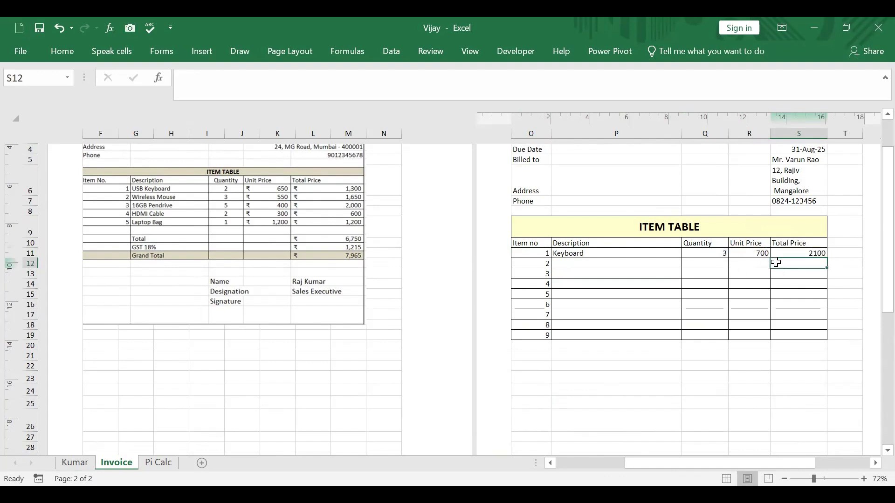
Step: Format the Unit Price and Total Price cells R11:S19 as Accounting with the ₹ symbol and zero decimal places
{"action": "left_click_drag", "start_coordinate": [761, 255], "coordinate": [810, 334]}
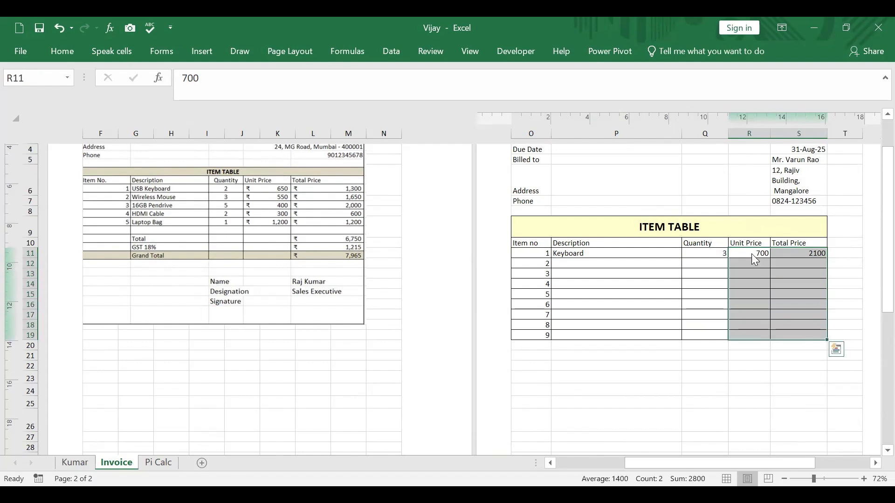
{"action": "right_click", "coordinate": [751, 254]}
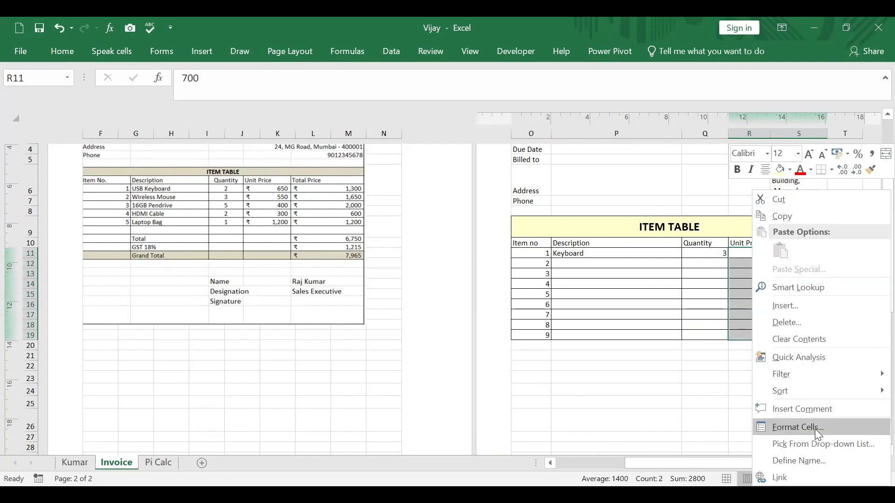
{"action": "left_click", "coordinate": [799, 424]}
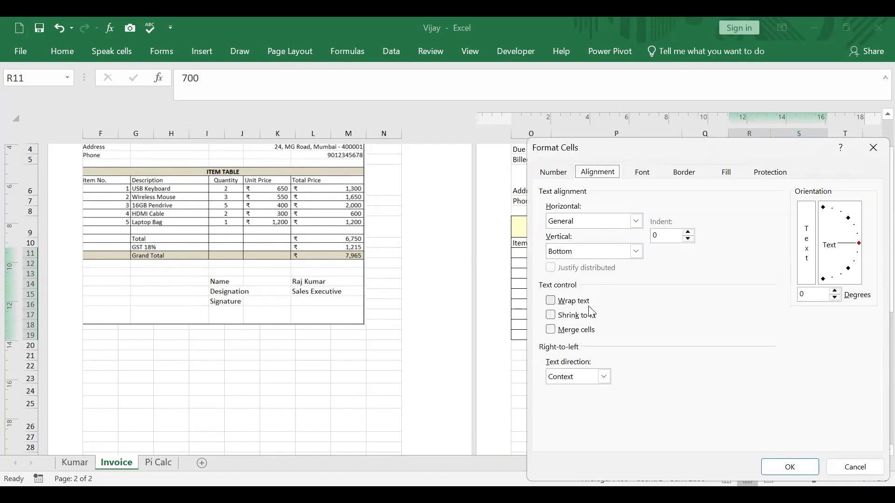
{"action": "left_click", "coordinate": [561, 176]}
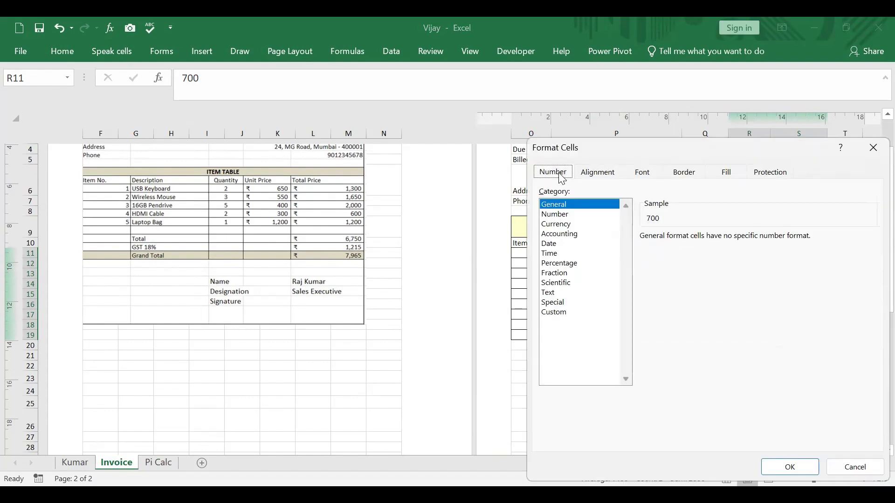
{"action": "left_click", "coordinate": [574, 237]}
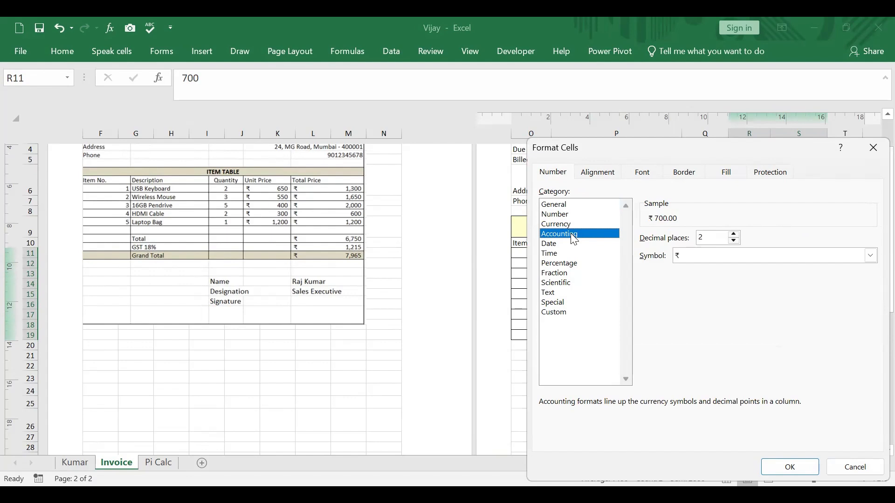
{"action": "double_click", "coordinate": [734, 240]}
{"action": "left_click", "coordinate": [791, 468]}
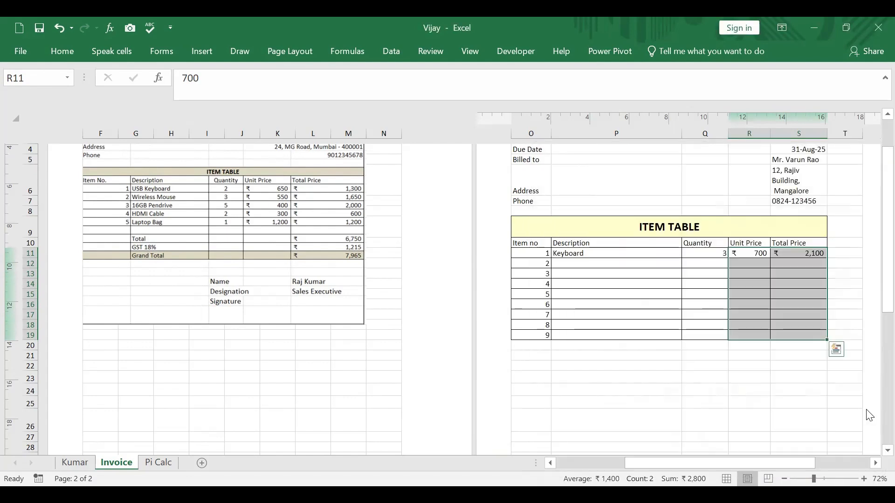
{"action": "left_click", "coordinate": [860, 437]}
Step: Fill in item 2 as Laptop bag, quantity 3, unit price 1500, and extend the Total Price formula from S11 down to S15
{"action": "left_click", "coordinate": [587, 265]}
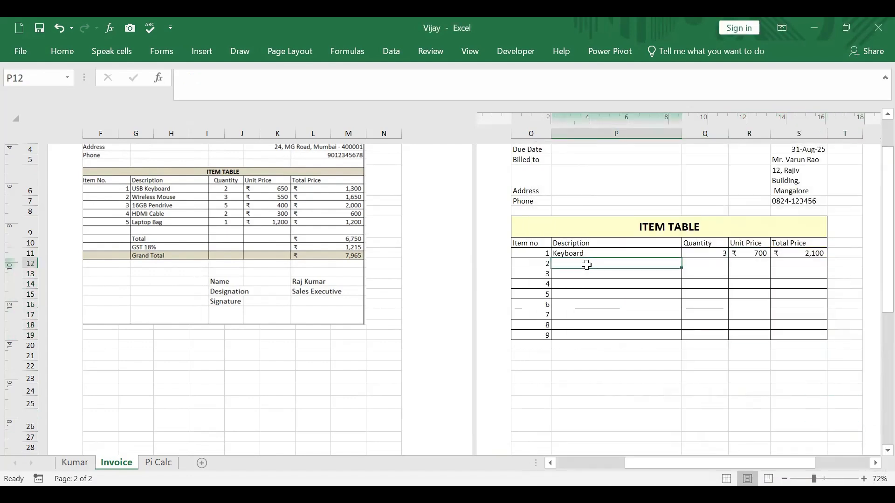
{"action": "type", "text": "Lapt"}
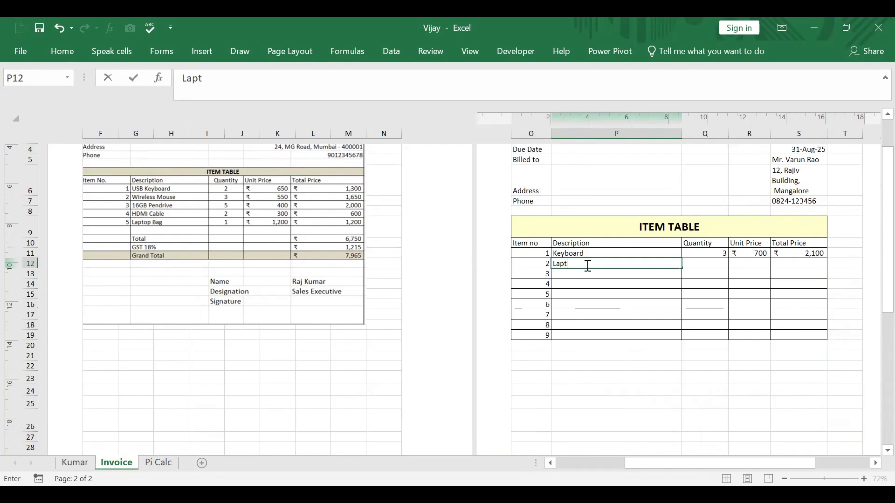
{"action": "type", "text": "op bag"}
{"action": "key", "text": "Tab"}
{"action": "type", "text": "3"}
{"action": "key", "text": "Tab"}
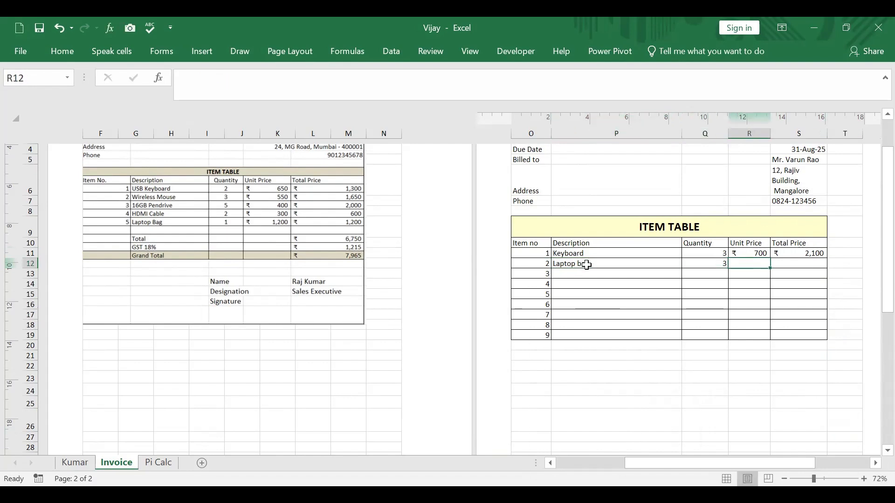
{"action": "type", "text": "1500"}
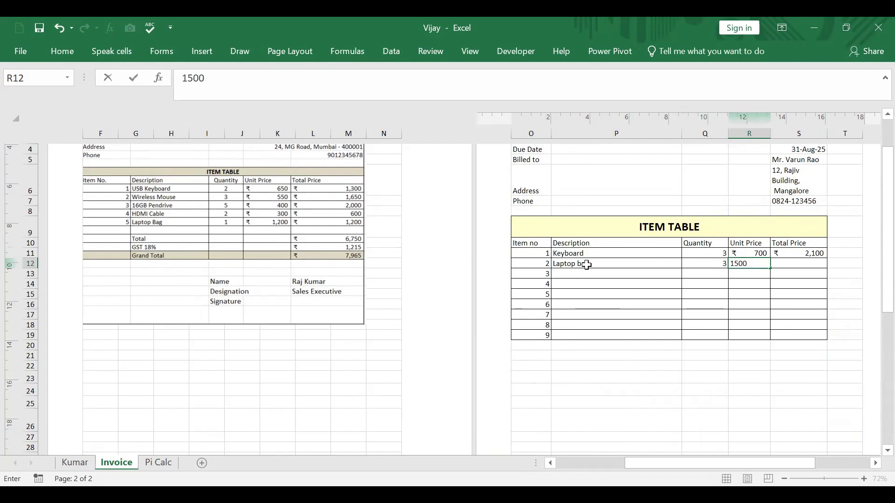
{"action": "key", "text": "Return"}
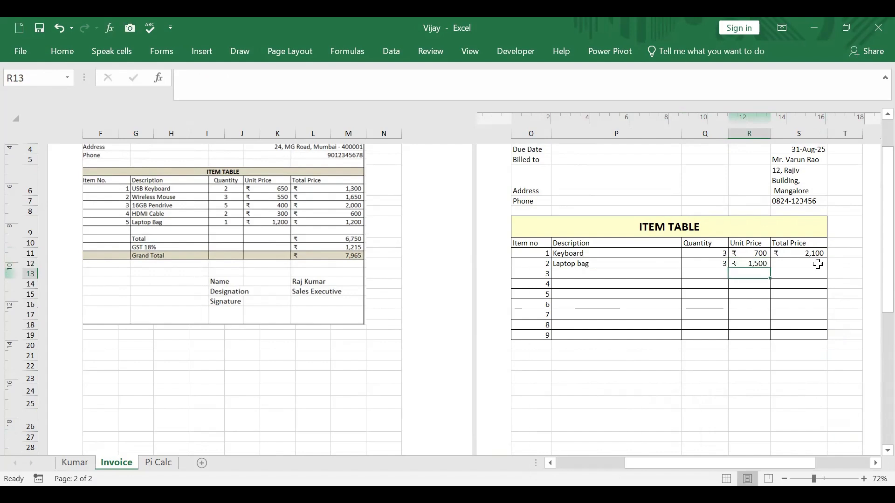
{"action": "left_click", "coordinate": [807, 253]}
{"action": "left_click_drag", "start_coordinate": [829, 260], "coordinate": [824, 298]}
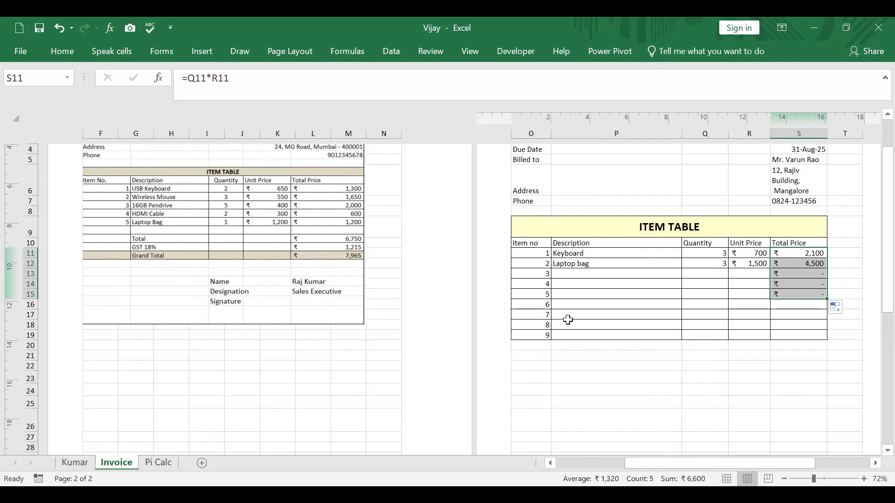
Step: Fill in item 3 in row 13 with the description Mouse, quantity 10 and unit price 300
{"action": "left_click", "coordinate": [580, 272]}
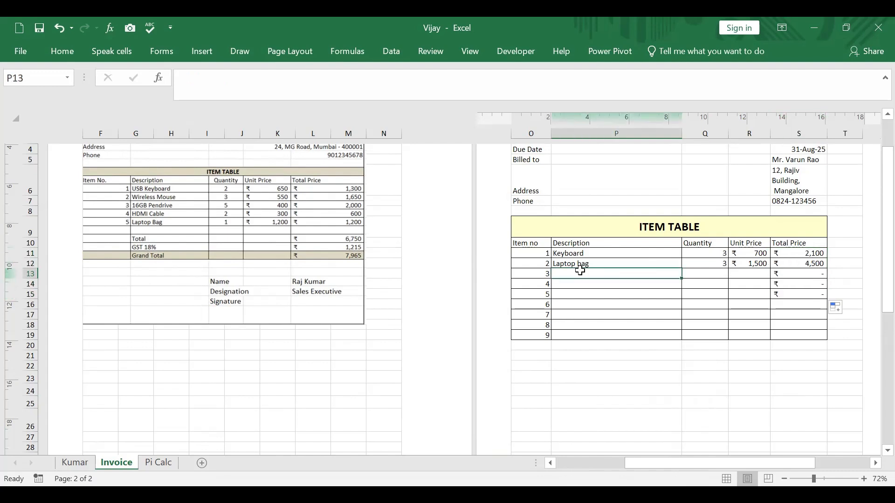
{"action": "type", "text": "Mouse"}
{"action": "key", "text": "Tab"}
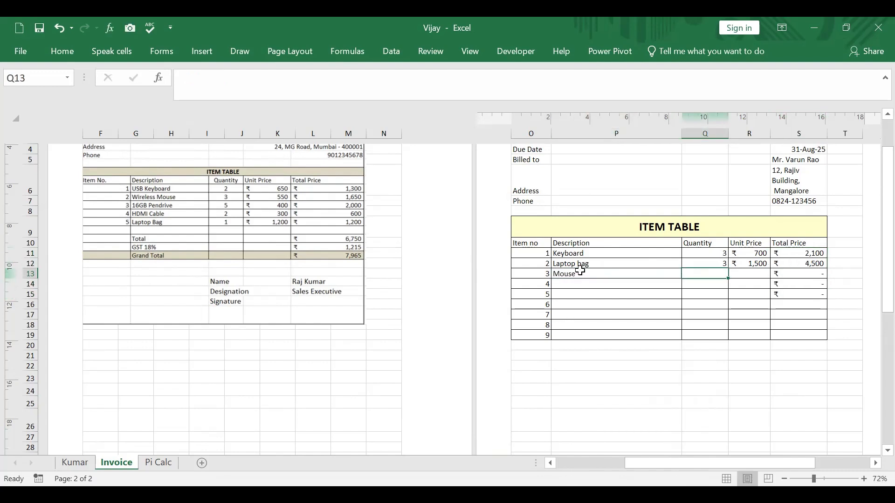
{"action": "type", "text": "10"}
{"action": "key", "text": "Tab"}
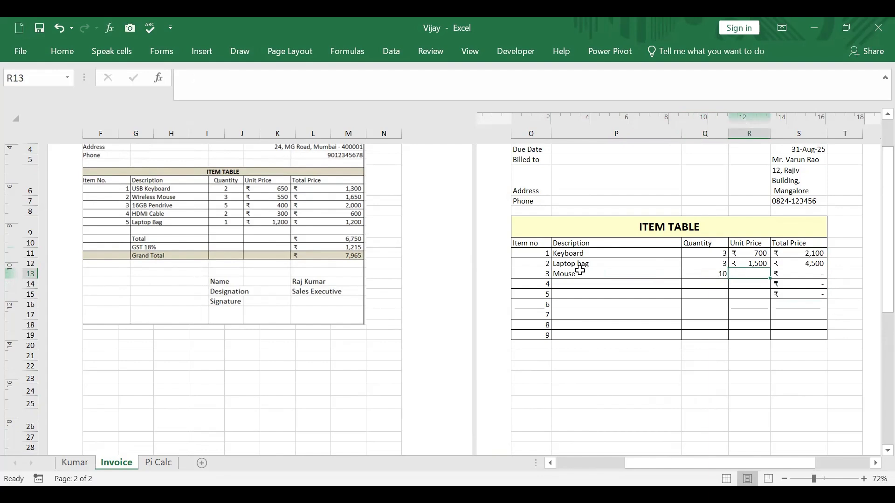
{"action": "type", "text": "300"}
{"action": "key", "text": "Tab"}
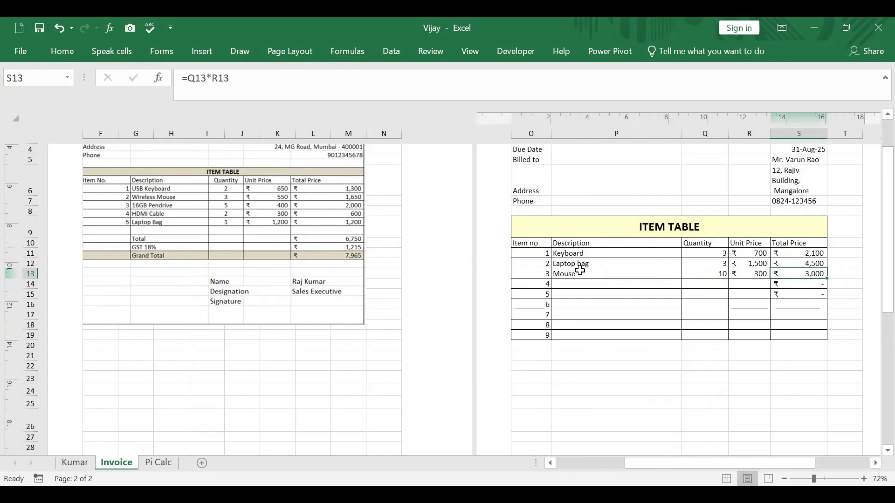
Step: Fill in item 4 in row 14 with the description Cable, quantity 4 and unit price 250
{"action": "left_click", "coordinate": [562, 287]}
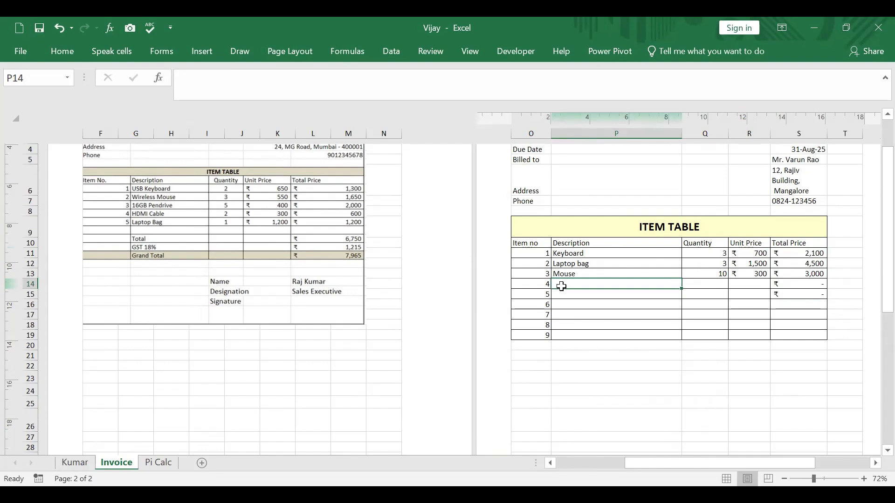
{"action": "type", "text": "Cable"}
{"action": "key", "text": "Tab"}
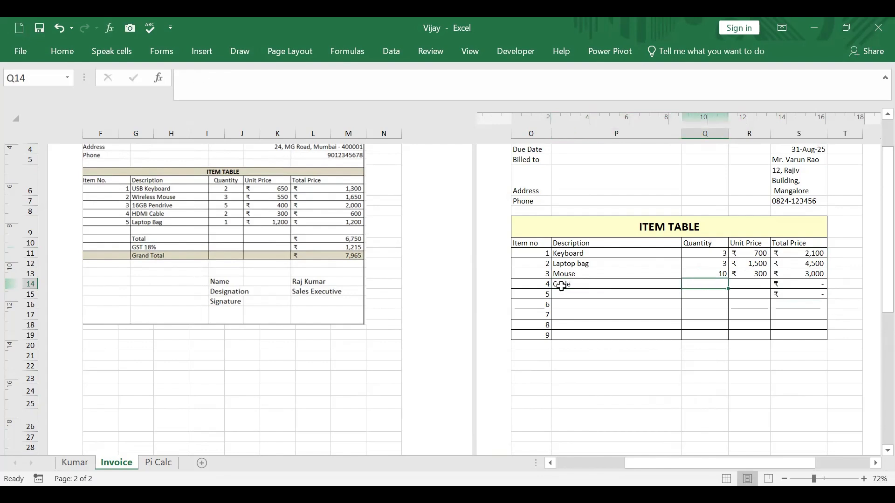
{"action": "type", "text": "4"}
{"action": "key", "text": "Tab"}
{"action": "type", "text": "25"}
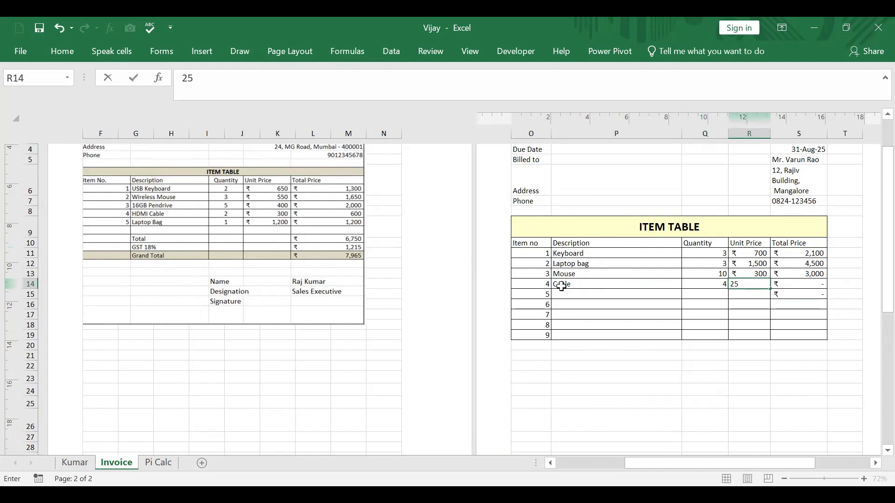
{"action": "type", "text": "0"}
{"action": "key", "text": "Return"}
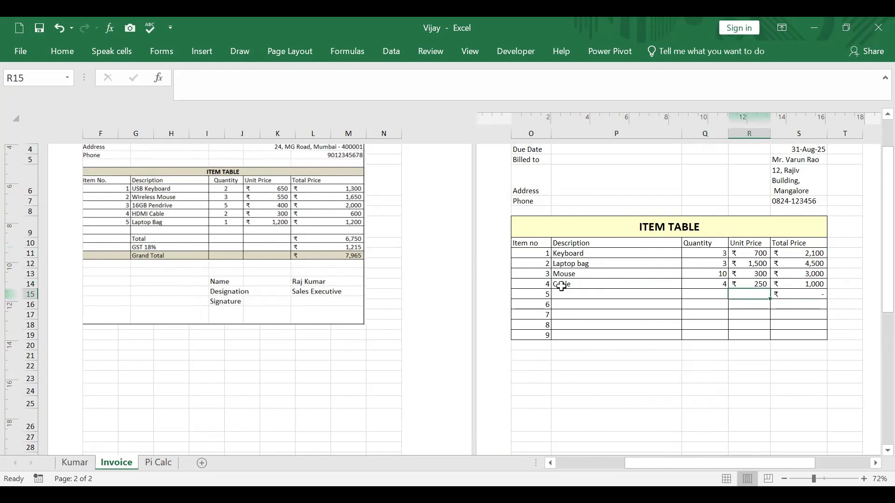
Step: Fill in item 5 in row 15 with the description Pendrive, quantity 2 and unit price 200
{"action": "left_click", "coordinate": [596, 296]}
{"action": "type", "text": "Pe"}
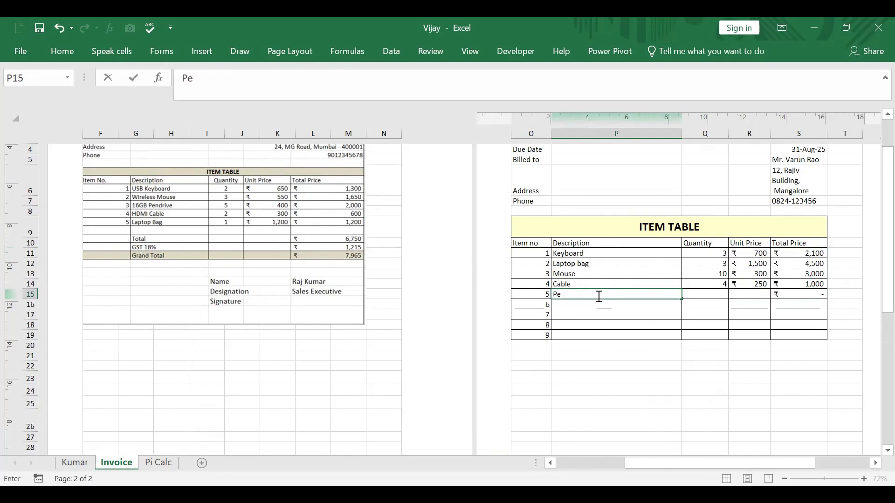
{"action": "type", "text": "ndrive"}
{"action": "key", "text": "Tab"}
{"action": "type", "text": "2"}
{"action": "key", "text": "Tab"}
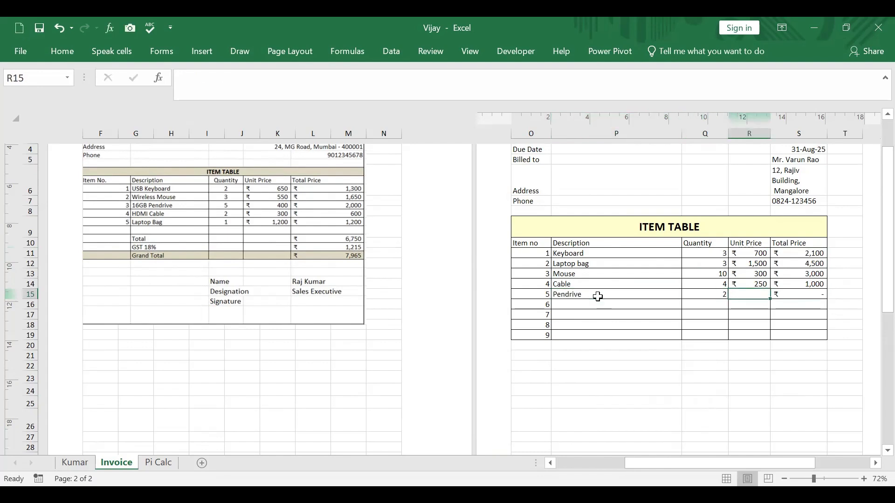
{"action": "type", "text": "200"}
{"action": "key", "text": "Tab"}
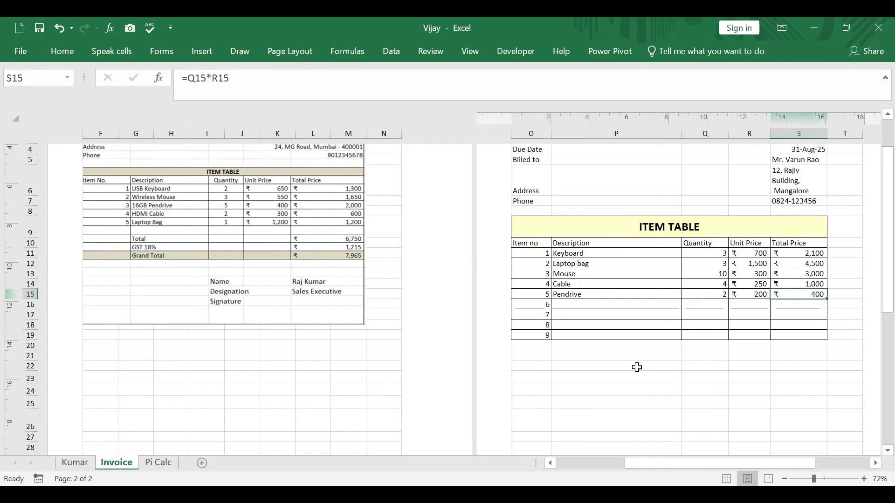
Step: Label P20 as Total and add up the Total Price column from S11 downward with a SUM formula in S20
{"action": "left_click", "coordinate": [635, 347]}
{"action": "type", "text": "To"}
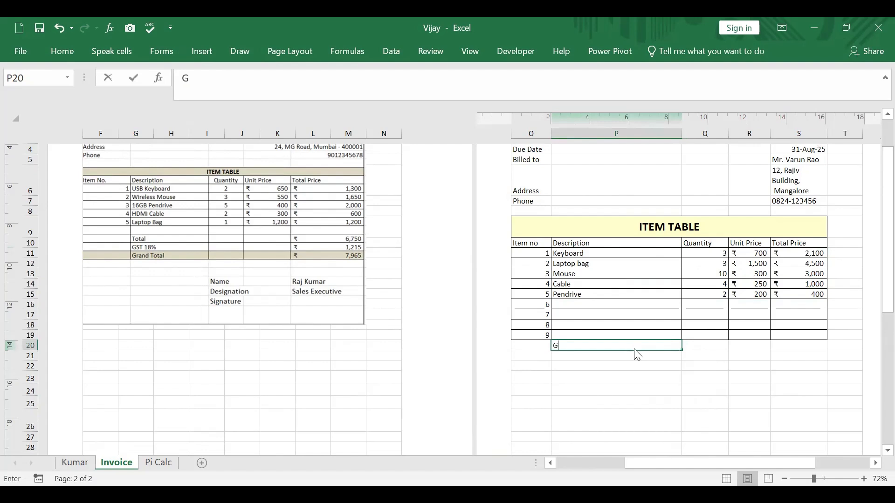
{"action": "type", "text": "tal"}
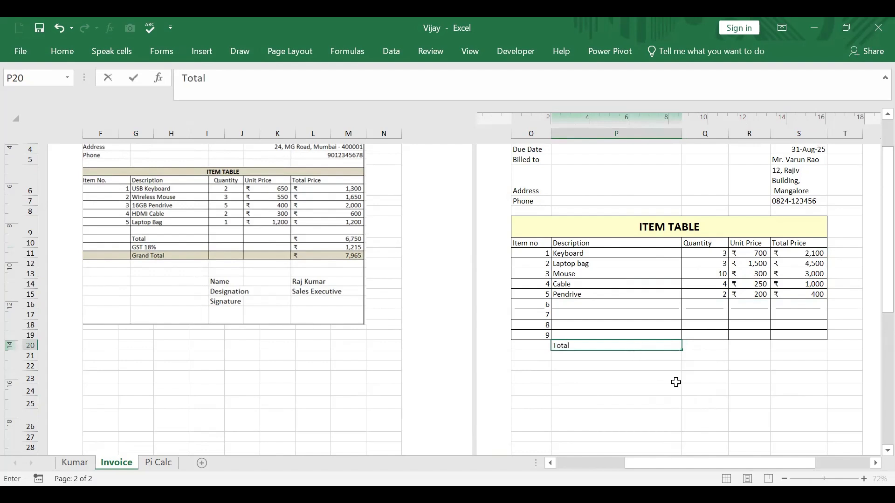
{"action": "left_click_drag", "start_coordinate": [677, 381], "coordinate": [713, 378]}
{"action": "left_click", "coordinate": [805, 344]}
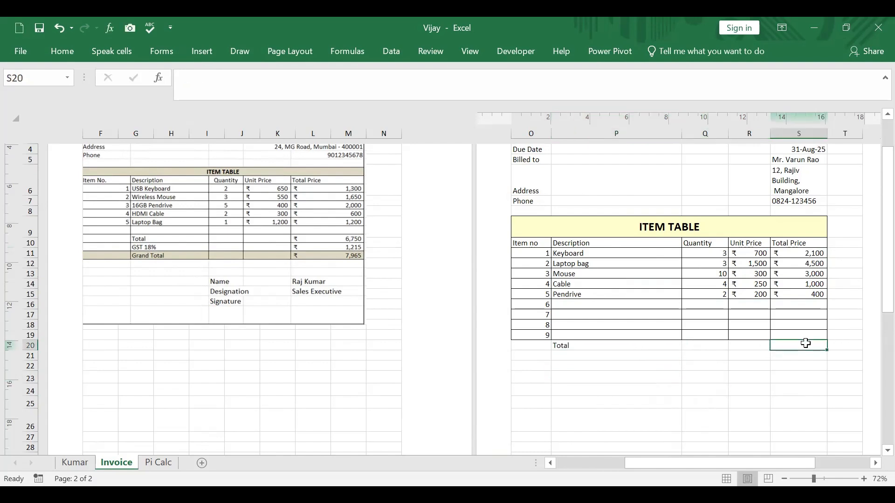
{"action": "type", "text": "="}
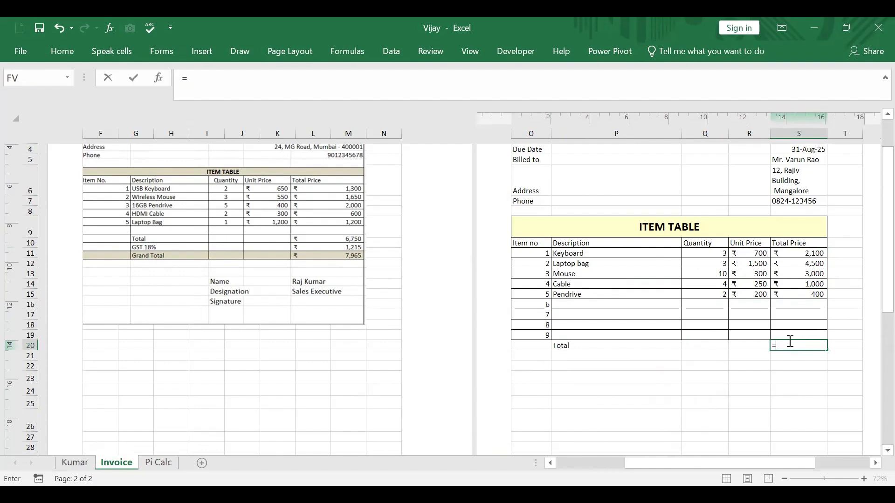
{"action": "type", "text": "sum("}
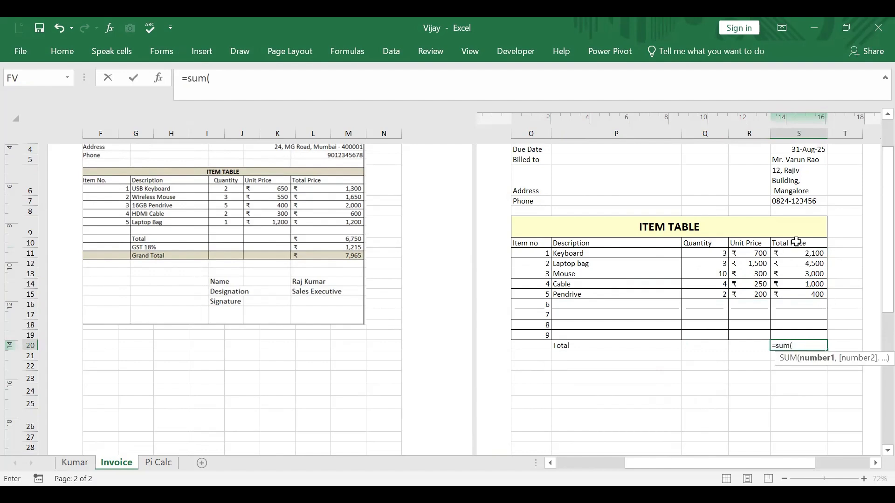
{"action": "left_click", "coordinate": [804, 254]}
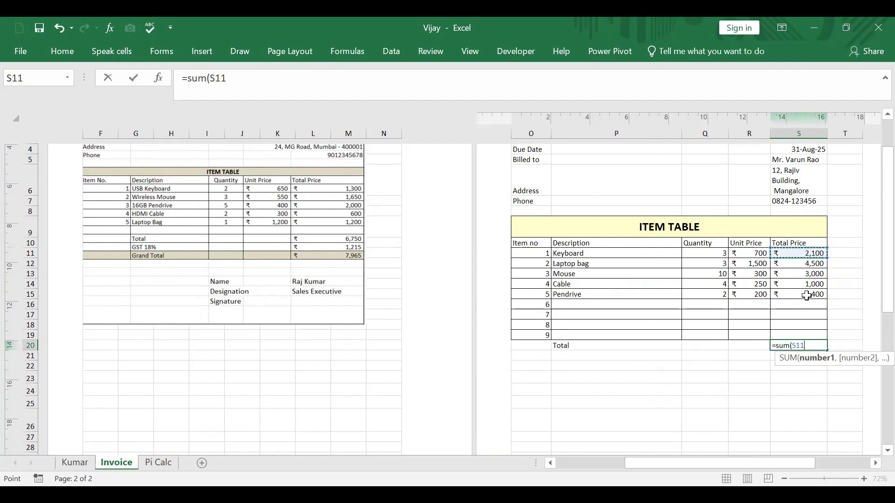
{"action": "left_click", "coordinate": [594, 357]}
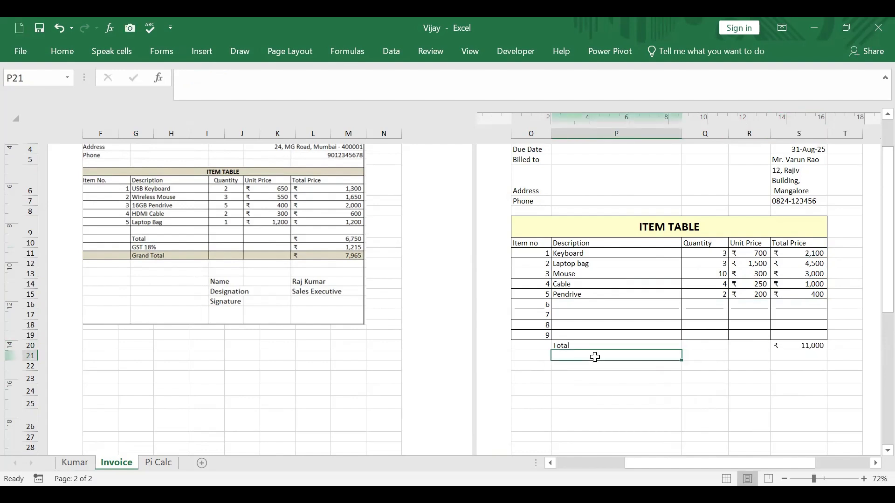
{"action": "type", "text": "GS"}
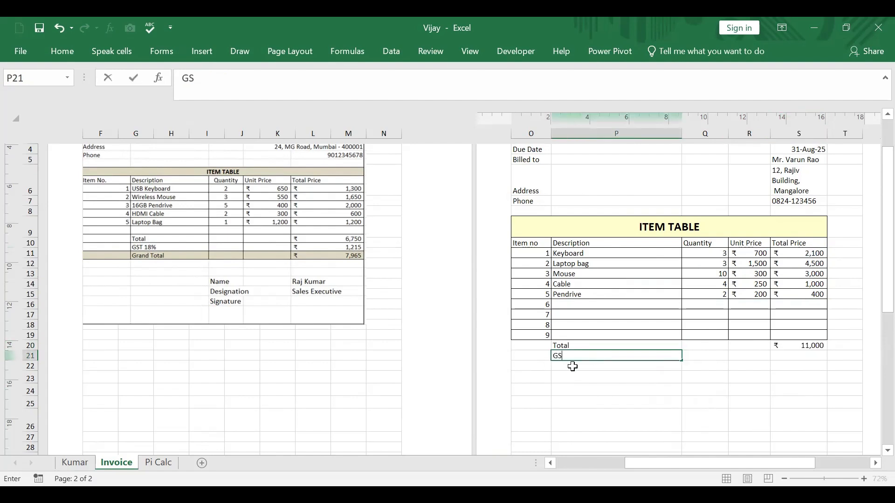
{"action": "type", "text": "T @18%"}
{"action": "left_click", "coordinate": [793, 356]}
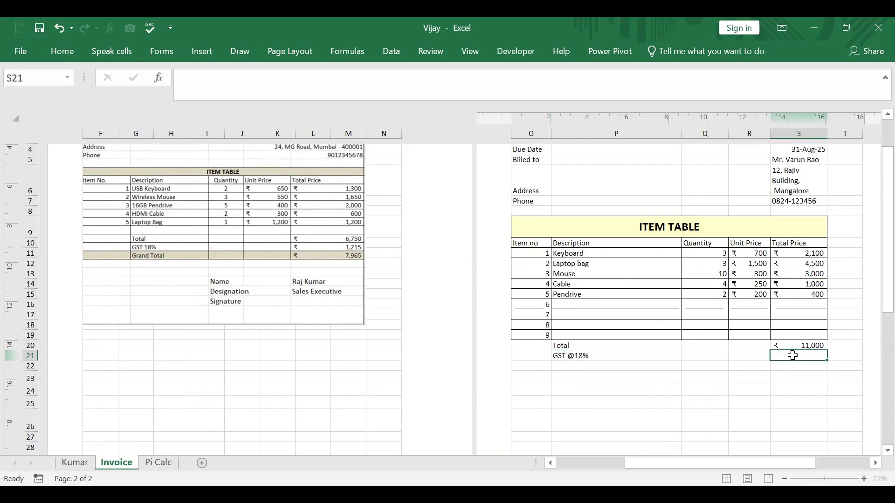
{"action": "type", "text": "=18"}
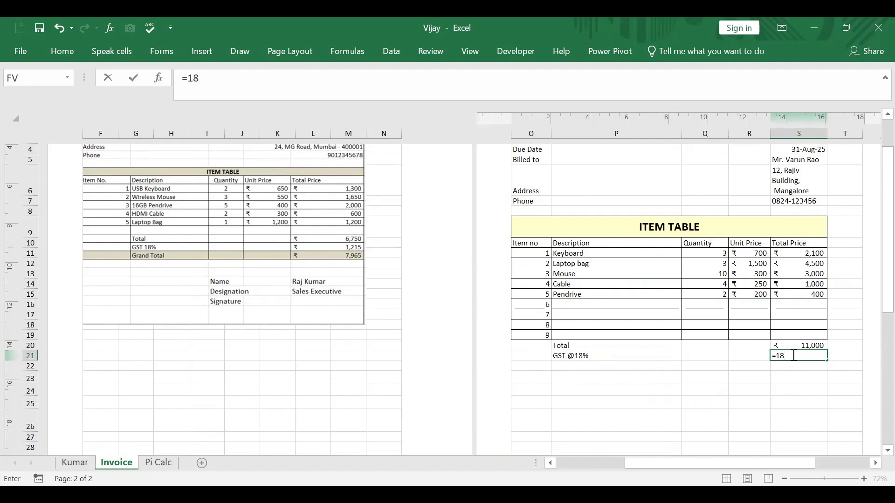
{"action": "type", "text": "%*"}
{"action": "left_click", "coordinate": [799, 345]}
{"action": "key", "text": "Return"}
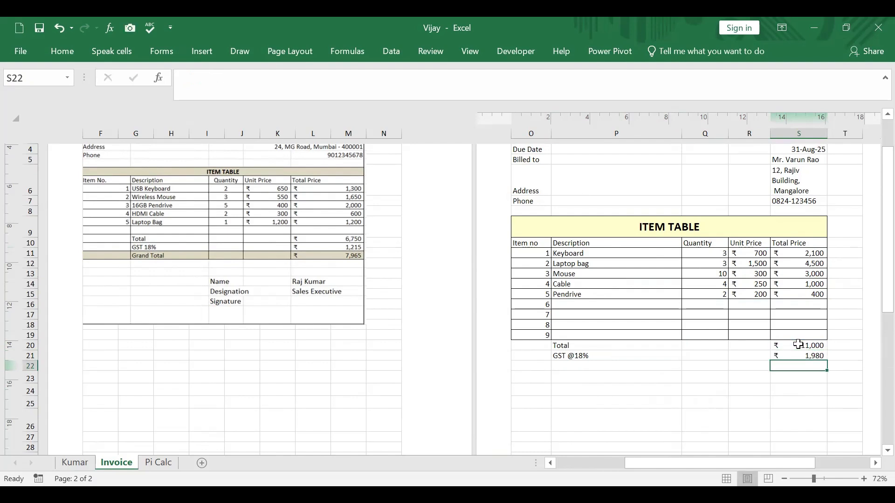
Step: Label P22 as Grand Total and add the total and GST with a SUM of S20:S21 in S22
{"action": "left_click", "coordinate": [595, 367]}
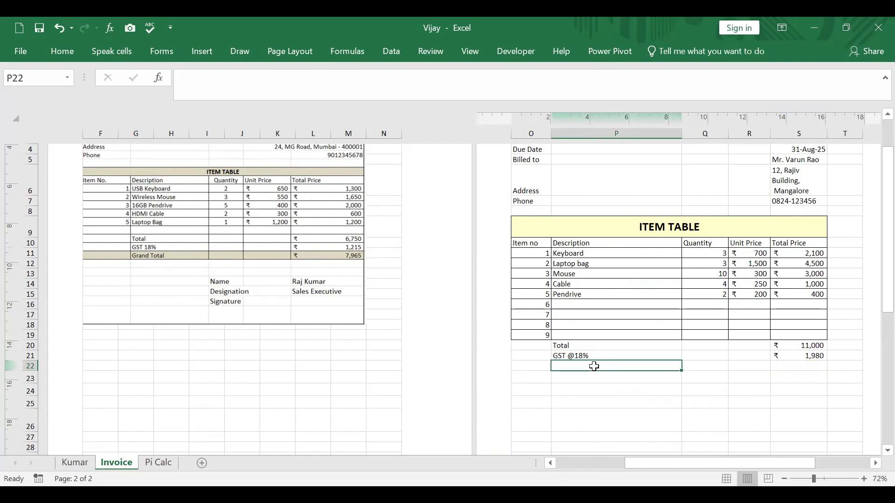
{"action": "type", "text": "Grand To"}
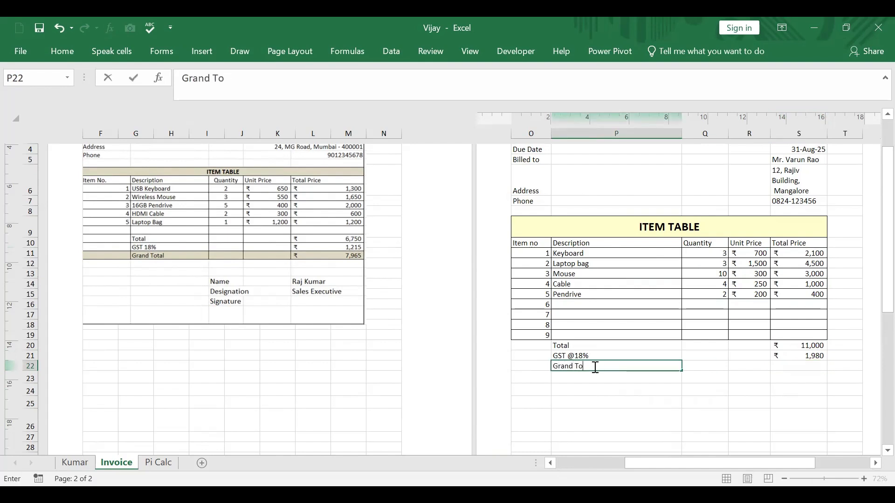
{"action": "type", "text": "tal"}
{"action": "left_click", "coordinate": [787, 366]}
{"action": "type", "text": "="}
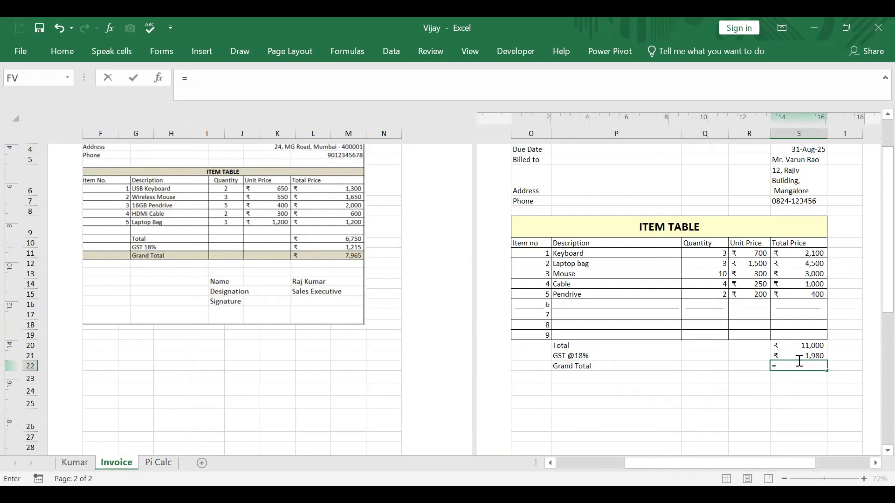
{"action": "type", "text": "sum("}
{"action": "left_click", "coordinate": [811, 347]}
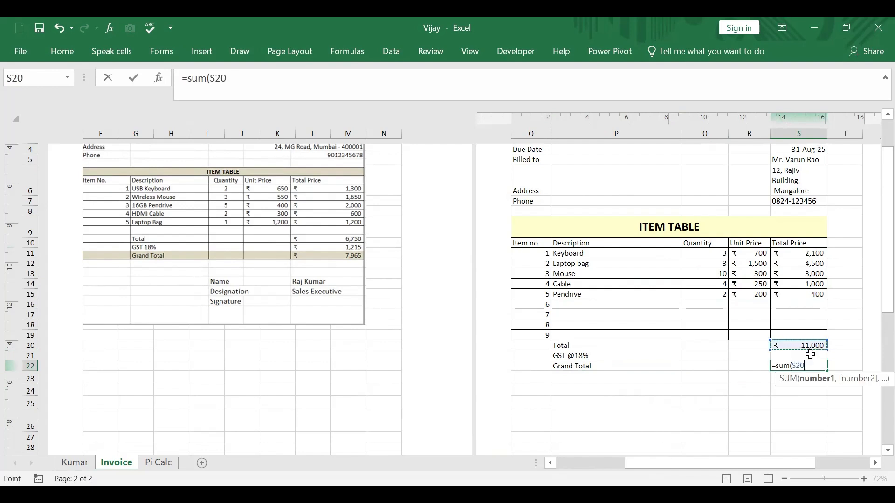
{"action": "left_click_drag", "start_coordinate": [811, 355], "coordinate": [811, 357]}
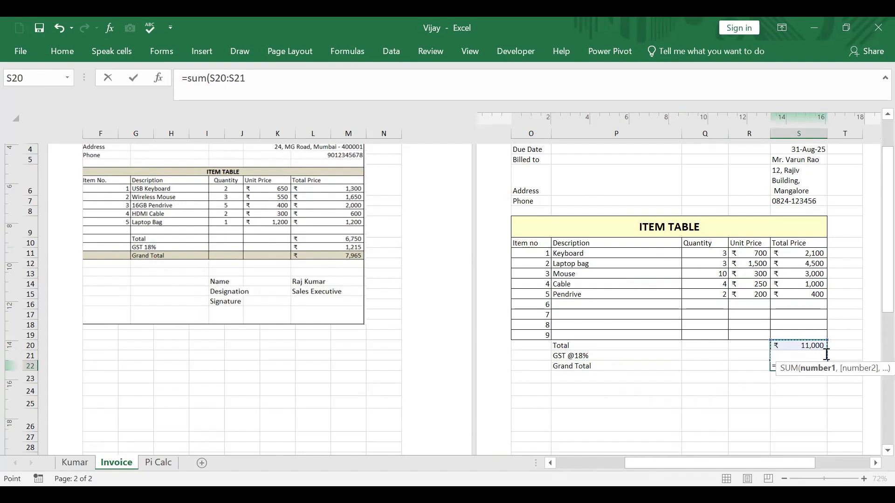
{"action": "key", "text": "Return"}
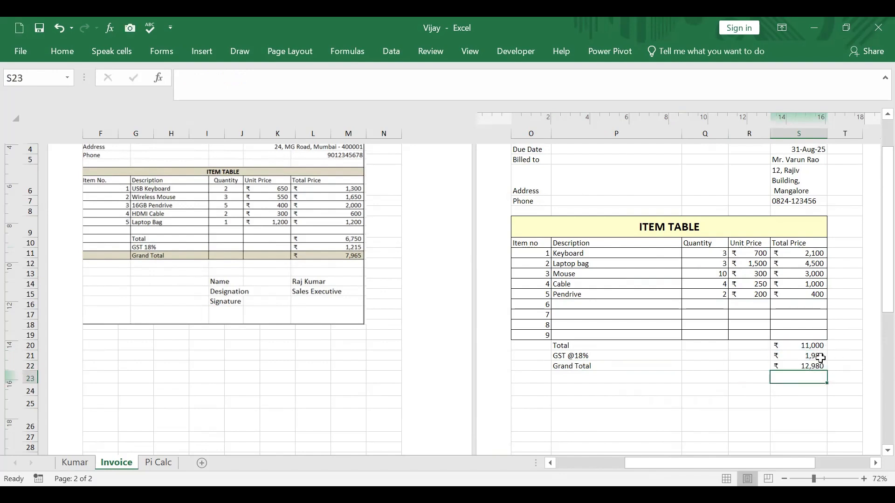
{"action": "left_click", "coordinate": [809, 367]}
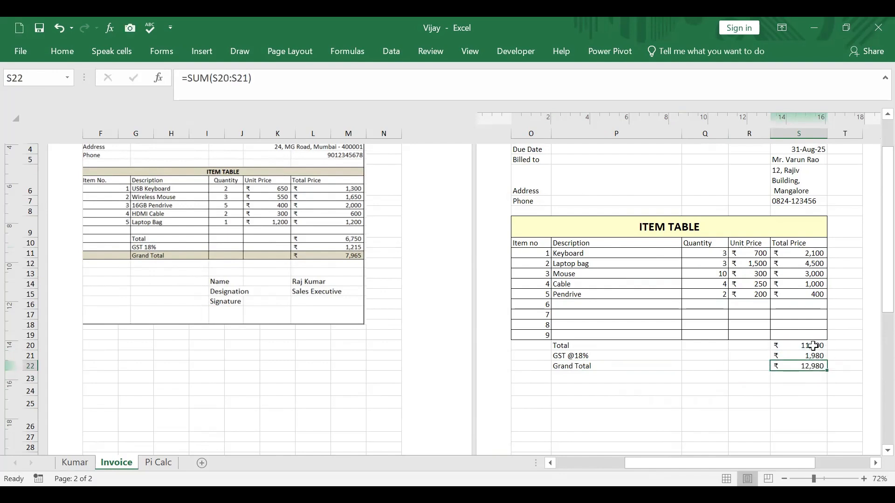
Step: Try all borders on the totals block O20:S22 and undo them
{"action": "scroll", "coordinate": [765, 392], "scroll_direction": "down", "scroll_amount": 1}
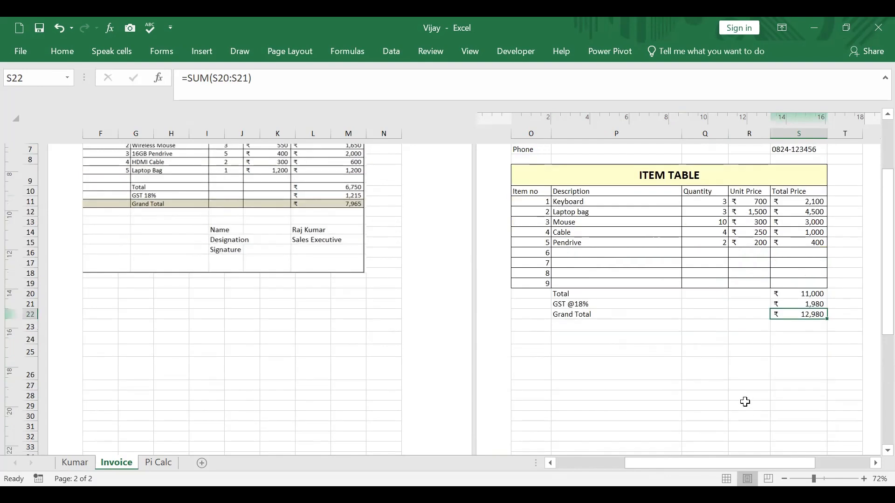
{"action": "left_click", "coordinate": [570, 298]}
{"action": "left_click_drag", "start_coordinate": [570, 302], "coordinate": [571, 313]}
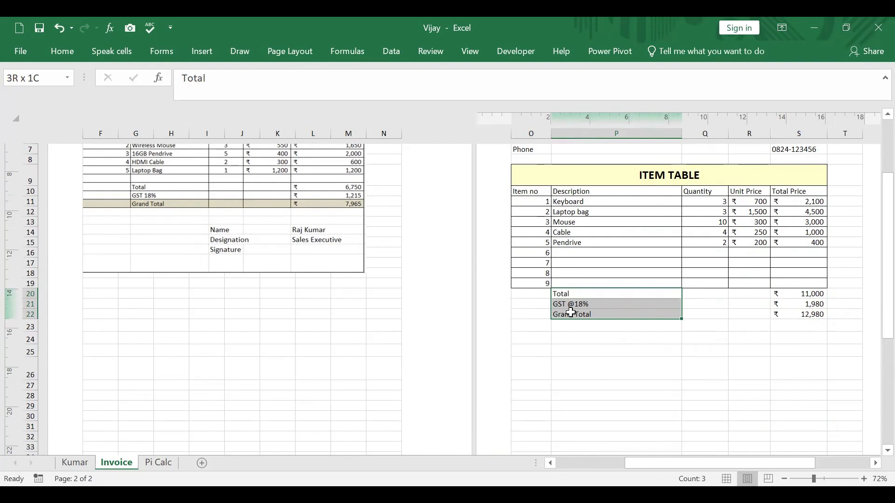
{"action": "left_click_drag", "start_coordinate": [570, 312], "coordinate": [650, 315]}
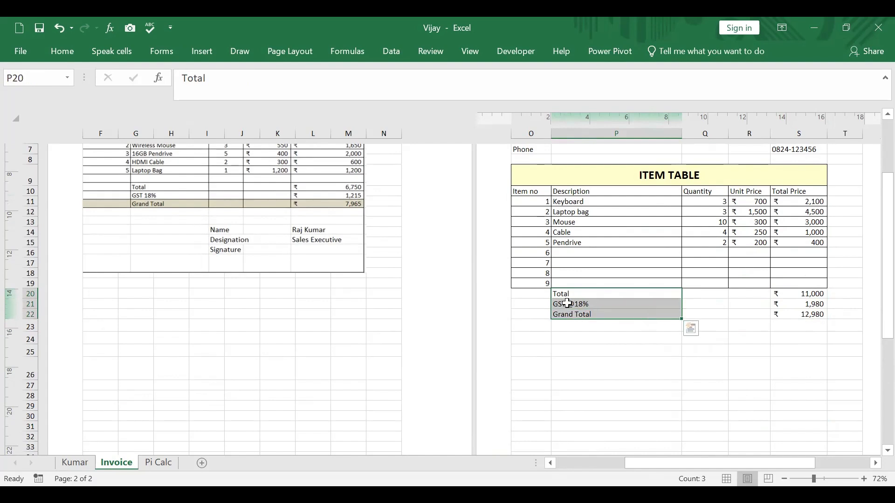
{"action": "left_click_drag", "start_coordinate": [534, 292], "coordinate": [805, 314]}
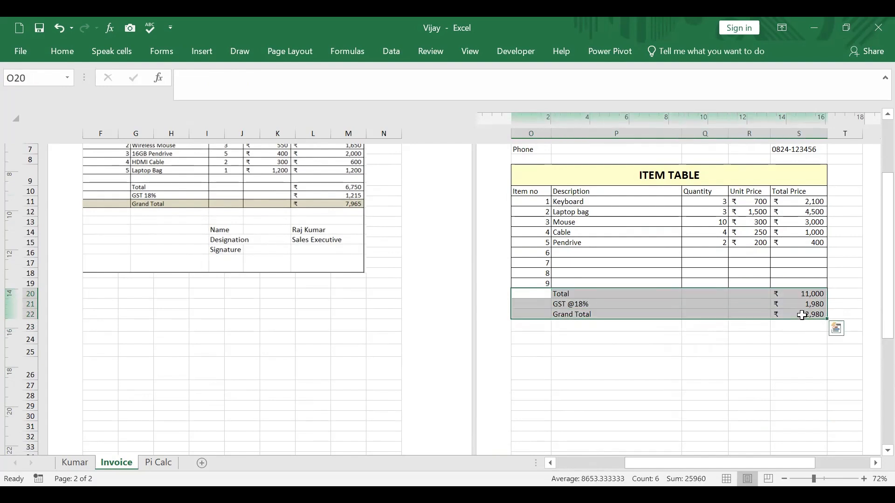
{"action": "left_click", "coordinate": [71, 50]}
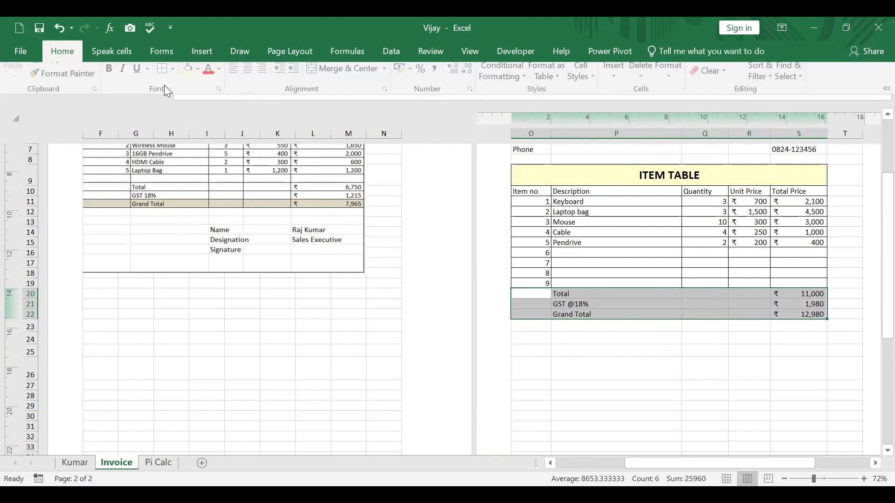
{"action": "left_click", "coordinate": [175, 99]}
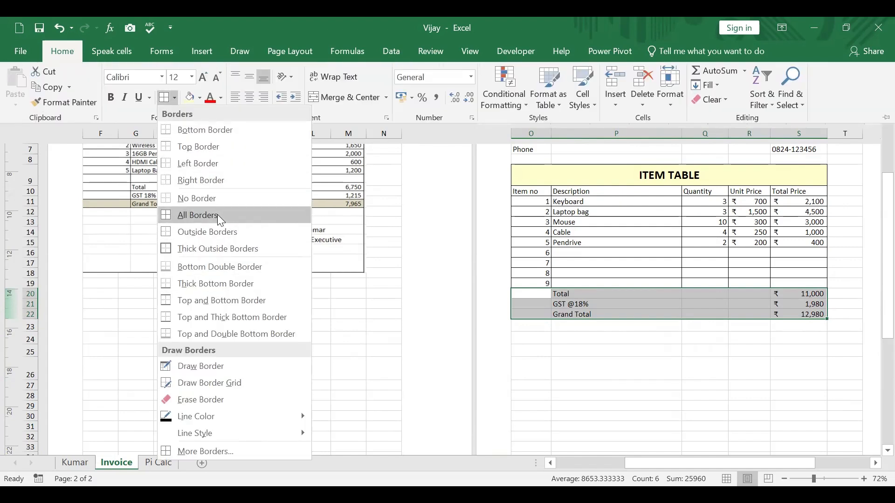
{"action": "left_click", "coordinate": [217, 214]}
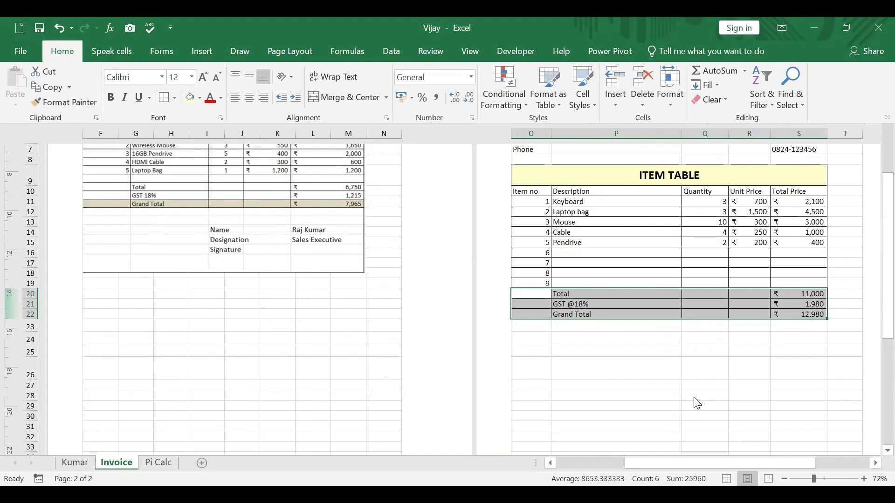
{"action": "left_click", "coordinate": [60, 28]}
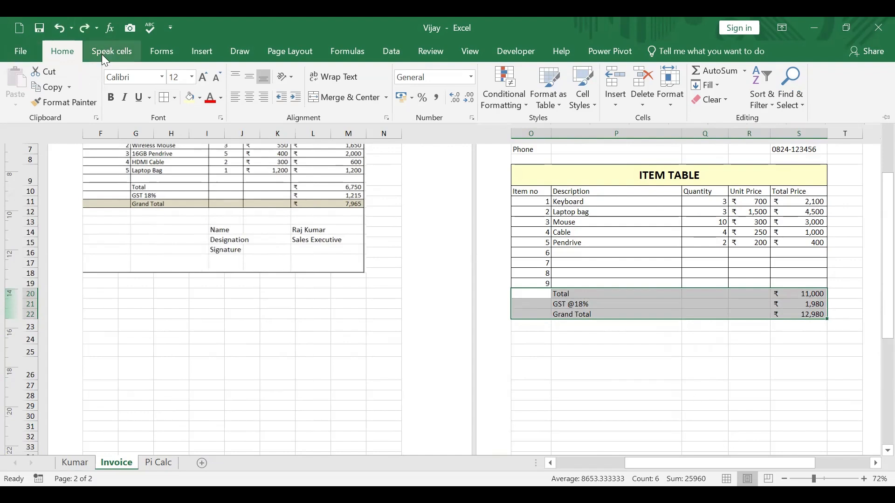
Step: Apply outside borders around the totals block O20:S22
{"action": "left_click", "coordinate": [174, 98]}
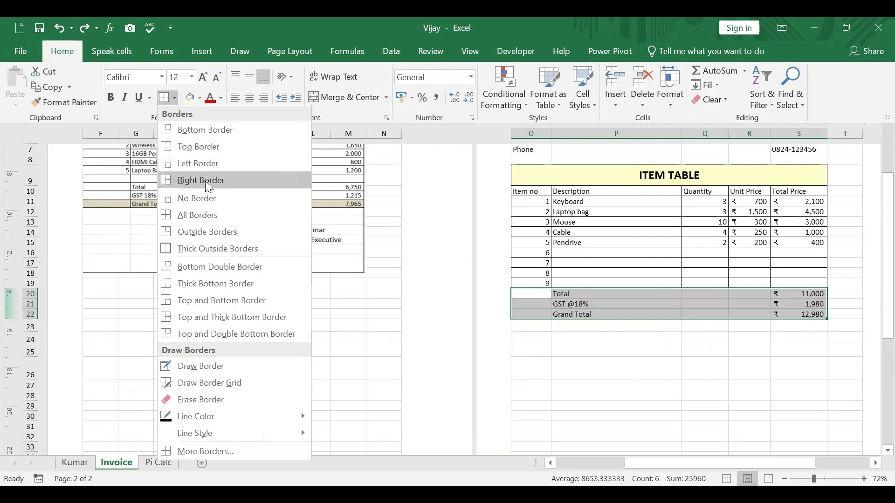
{"action": "left_click", "coordinate": [201, 231]}
{"action": "left_click", "coordinate": [643, 361]}
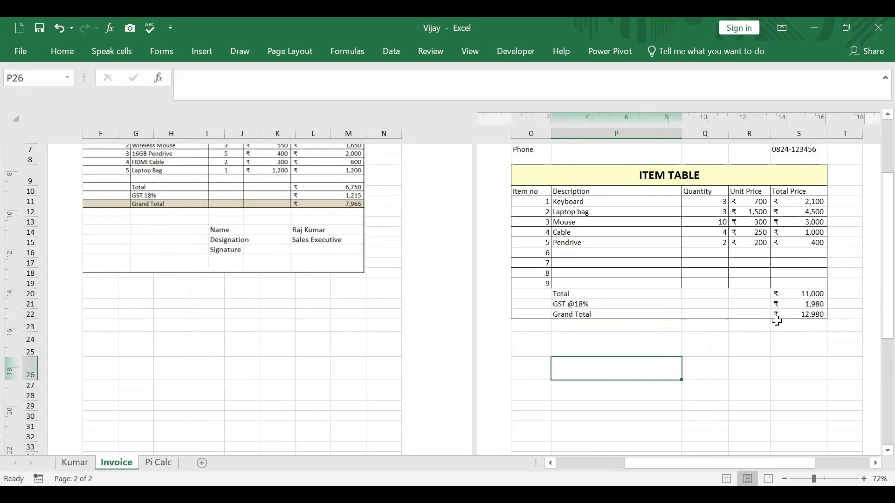
Step: Apply all borders to the Grand Total row, O22:S22
{"action": "left_click_drag", "start_coordinate": [532, 313], "coordinate": [447, 284]}
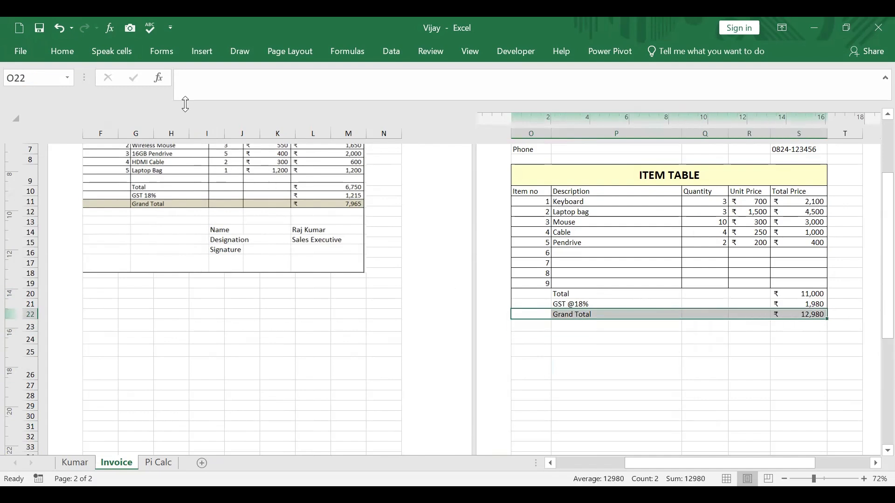
{"action": "left_click", "coordinate": [59, 51]}
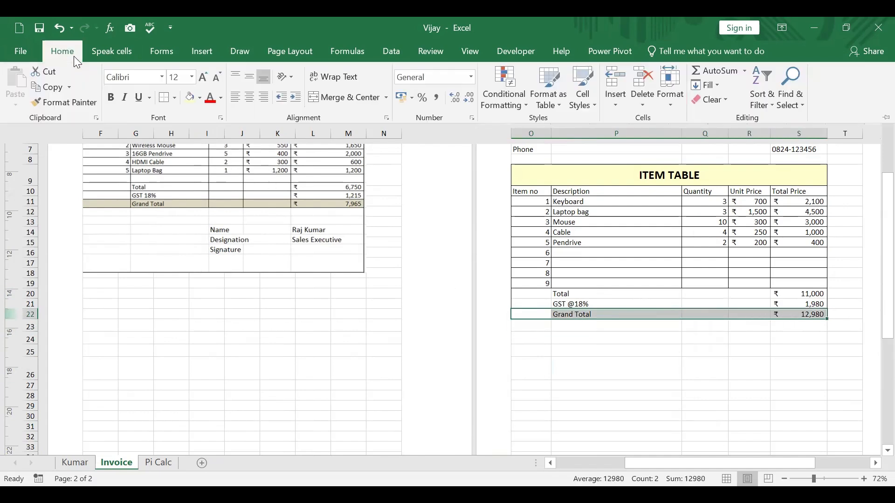
{"action": "left_click", "coordinate": [175, 97]}
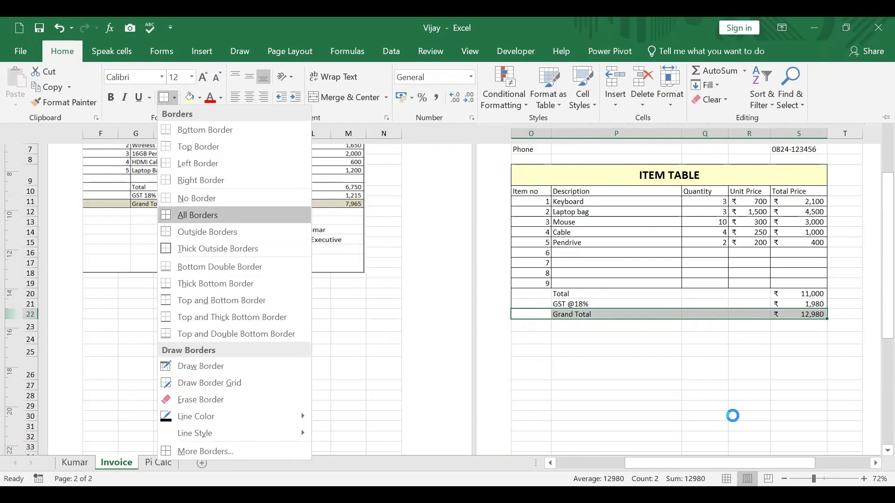
{"action": "left_click", "coordinate": [733, 385]}
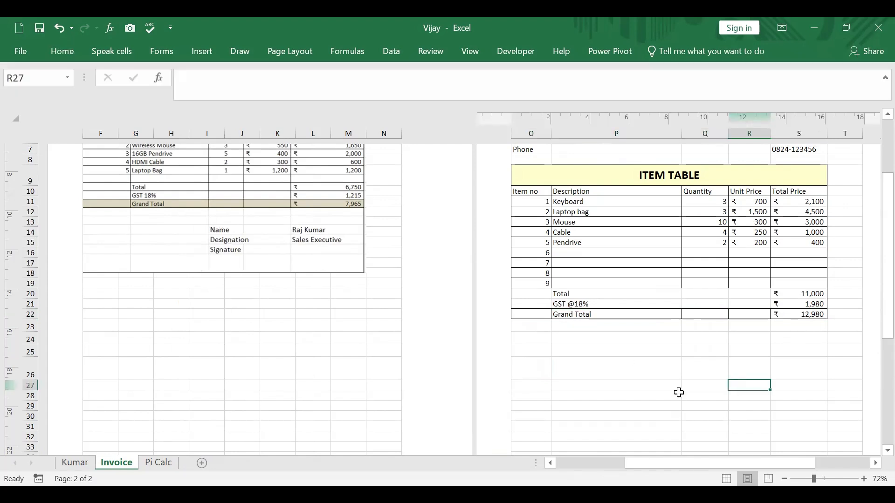
Step: Enter the sign-off labels Name, Designation and Signature in P24, P25 and P26
{"action": "left_click", "coordinate": [669, 344]}
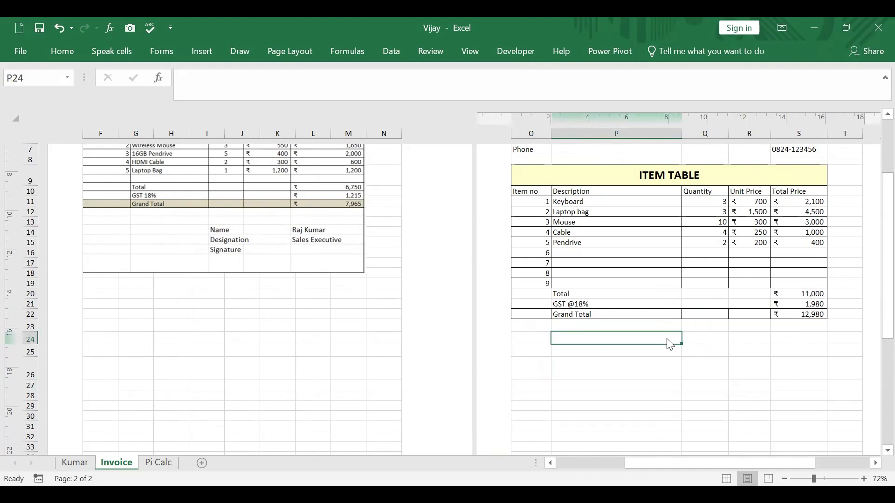
{"action": "type", "text": "Name"}
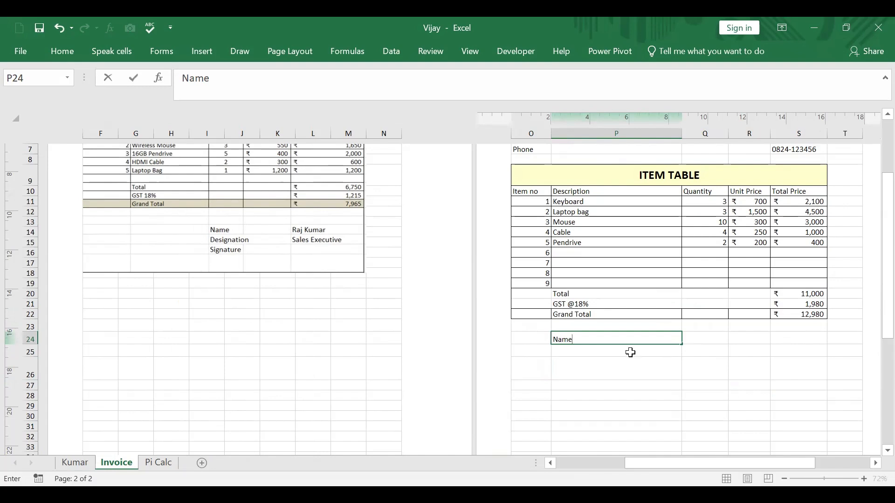
{"action": "key", "text": "Return"}
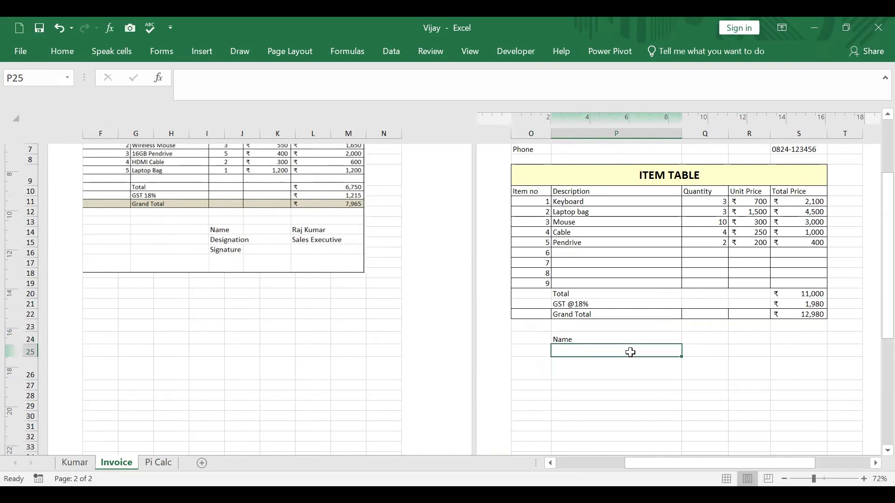
{"action": "type", "text": "Designation"}
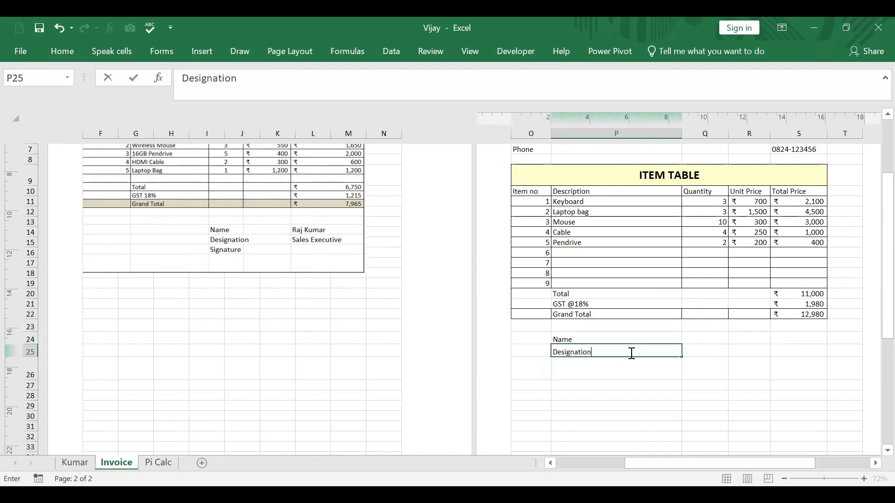
{"action": "key", "text": "Return"}
{"action": "type", "text": "S"}
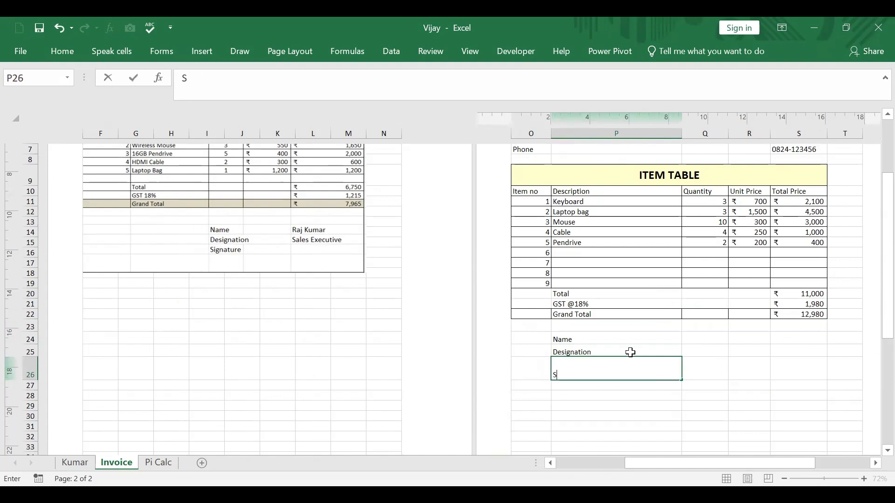
{"action": "type", "text": "ignature"}
{"action": "left_click", "coordinate": [694, 398]}
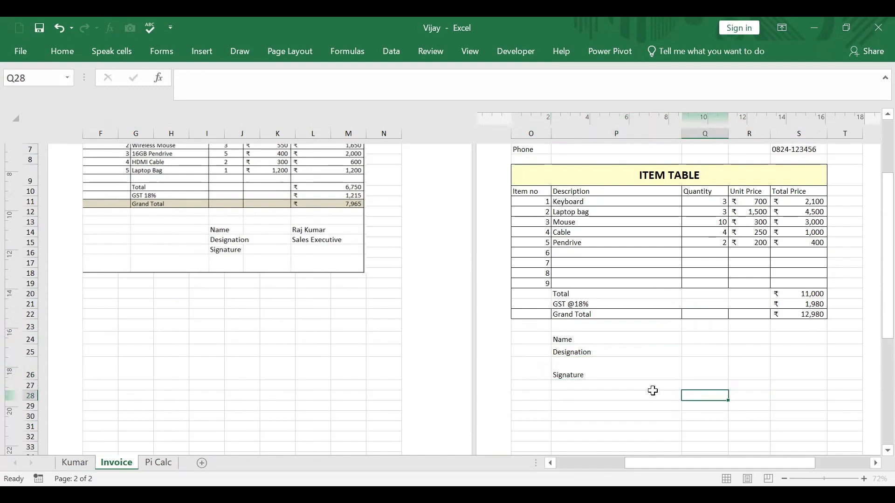
{"action": "left_click", "coordinate": [571, 368]}
{"action": "left_click", "coordinate": [752, 382]}
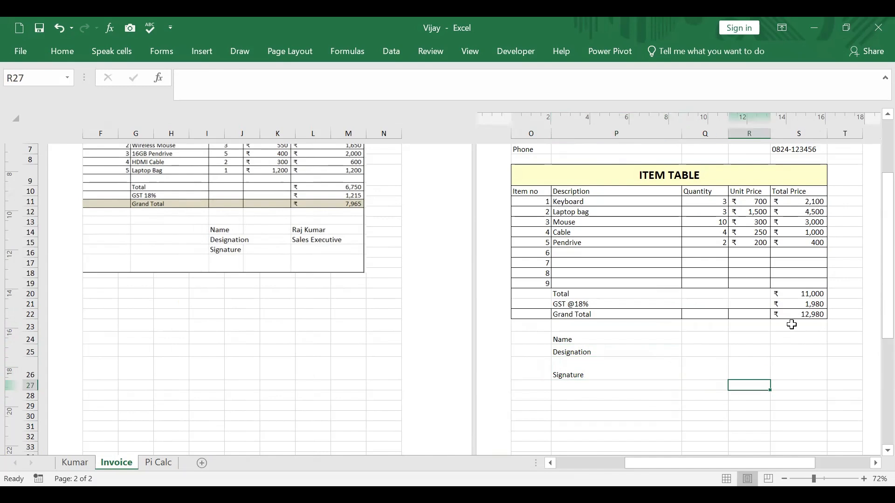
Step: Enter the signatory's full name in R24 and the designation Sales Exceutive in R25
{"action": "left_click", "coordinate": [793, 338]}
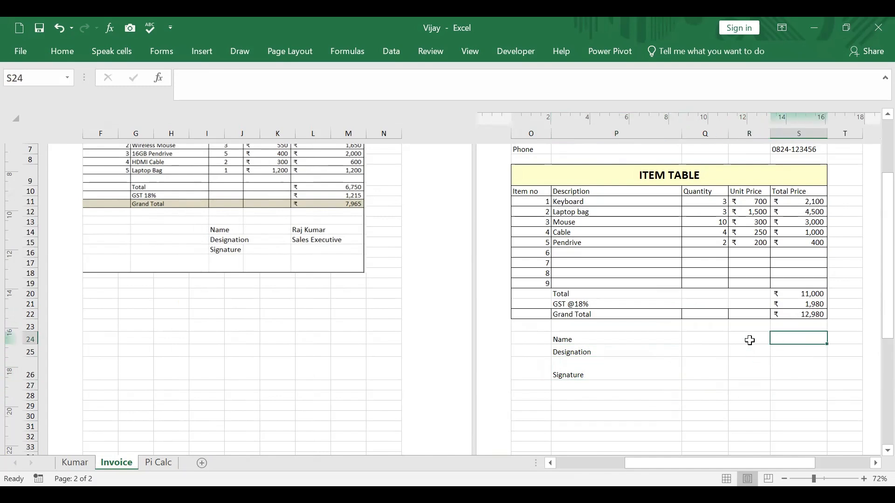
{"action": "left_click", "coordinate": [749, 341]}
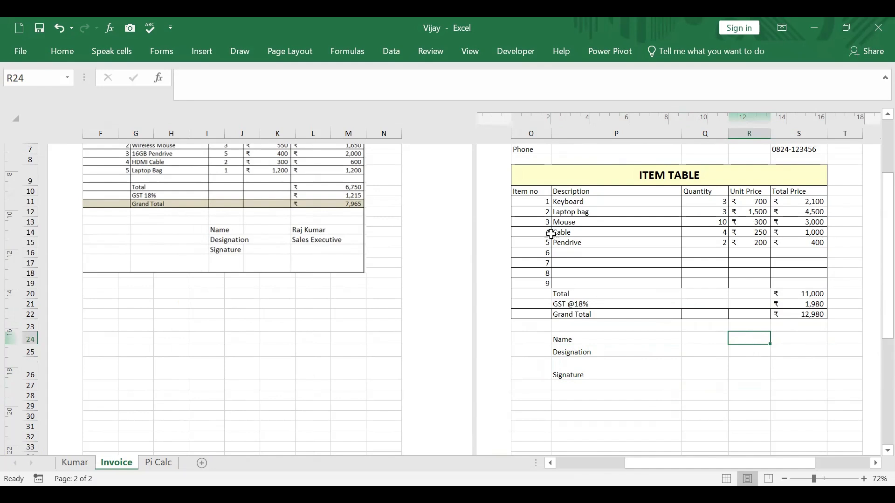
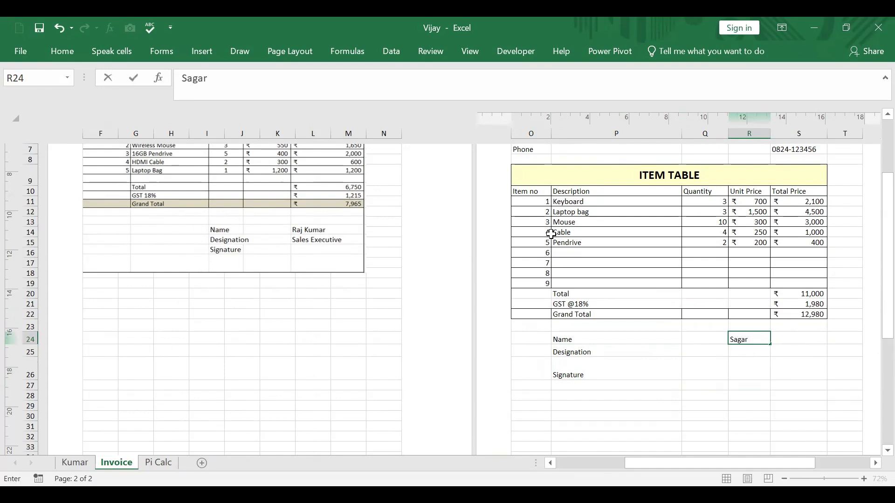
{"action": "left_click", "coordinate": [749, 351]}
{"action": "type", "text": "Sa"}
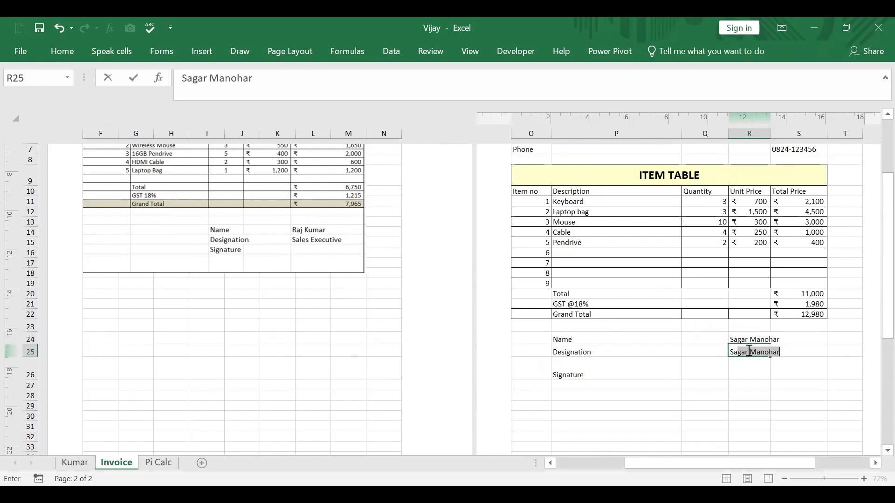
{"action": "type", "text": "les Mana"}
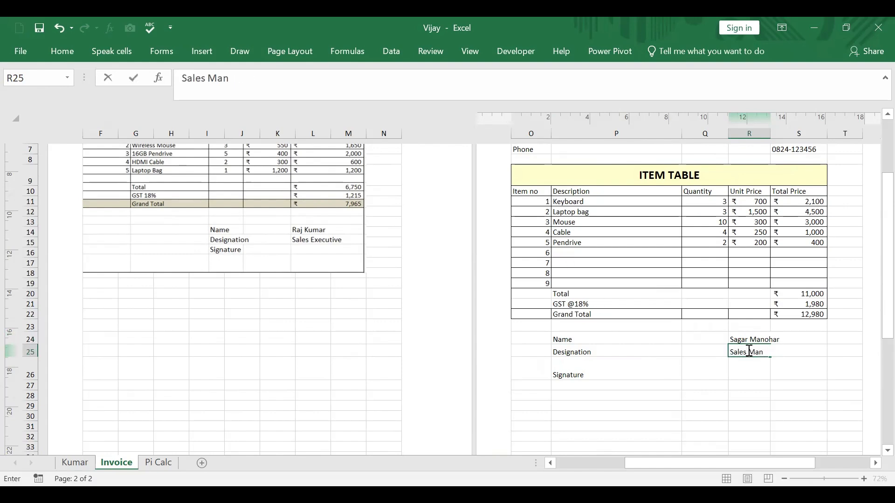
{"action": "key", "text": "BackSpace"}
{"action": "key", "text": "BackSpace"}
{"action": "key", "text": "BackSpace"}
{"action": "type", "text": "Exceutive"}
{"action": "left_click", "coordinate": [751, 380]}
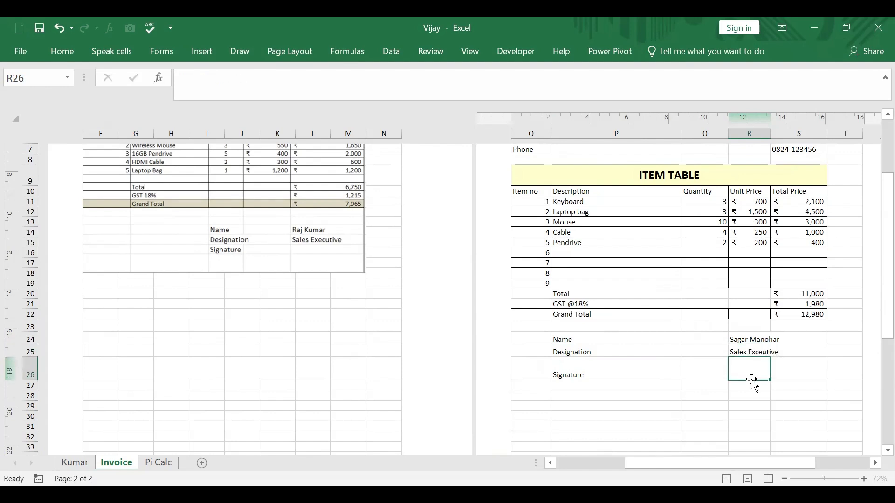
{"action": "scroll", "coordinate": [566, 354], "scroll_direction": "up", "scroll_amount": 4}
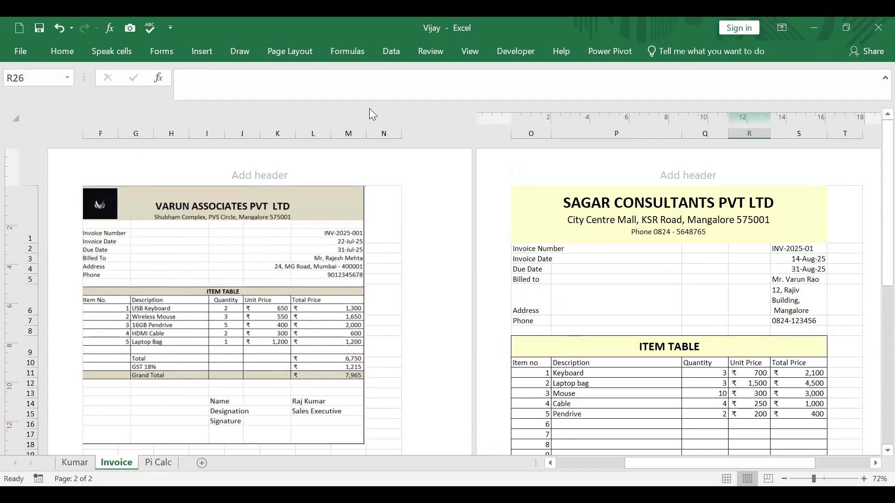
Step: Hide the gridlines on the Invoice sheet
{"action": "left_click", "coordinate": [471, 54]}
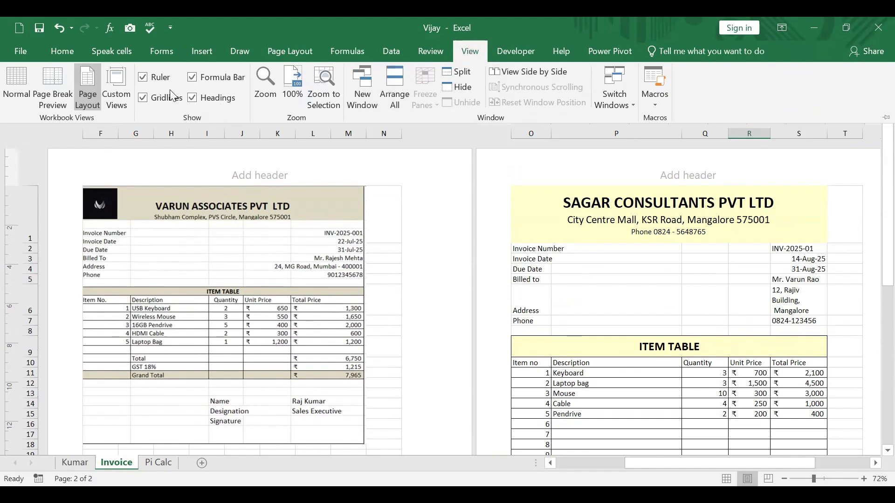
{"action": "left_click", "coordinate": [145, 97]}
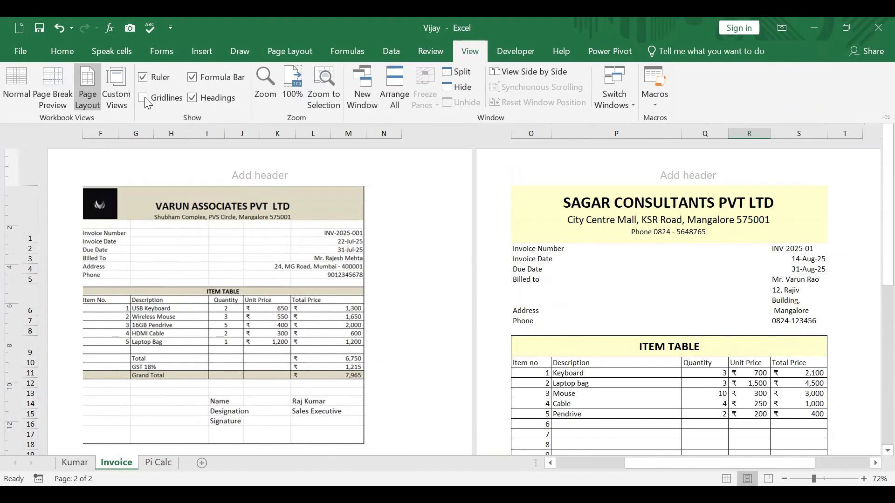
{"action": "scroll", "coordinate": [804, 194], "scroll_direction": "down", "scroll_amount": 4}
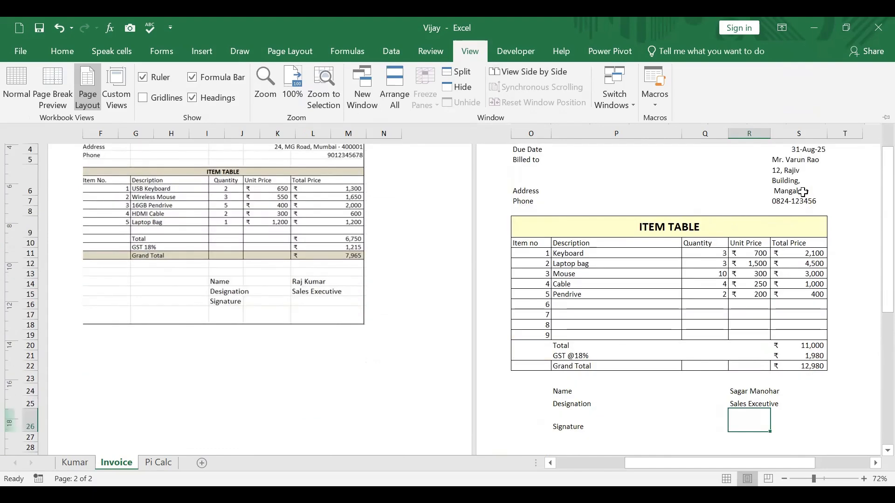
{"action": "left_click", "coordinate": [786, 461]}
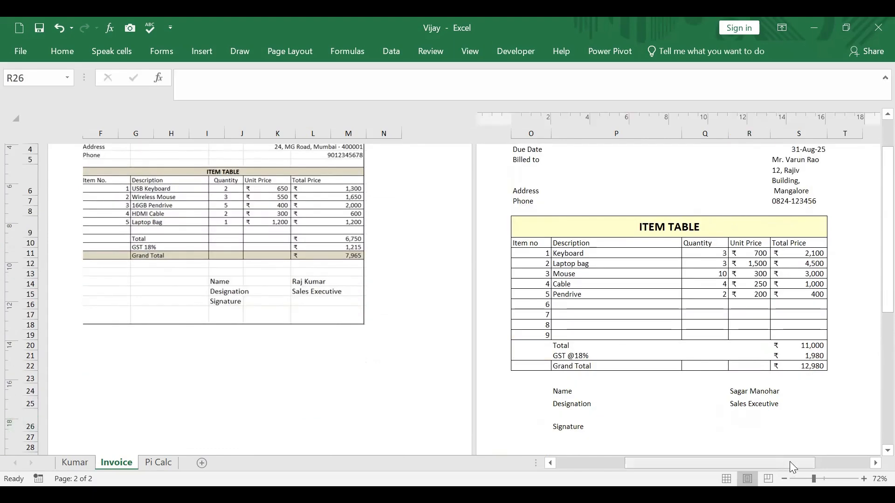
Step: Widen column S so the customer's address fits on two lines, and reduce row 6 to about 1.15 cm high
{"action": "left_click", "coordinate": [876, 463]}
{"action": "left_click", "coordinate": [876, 463]}
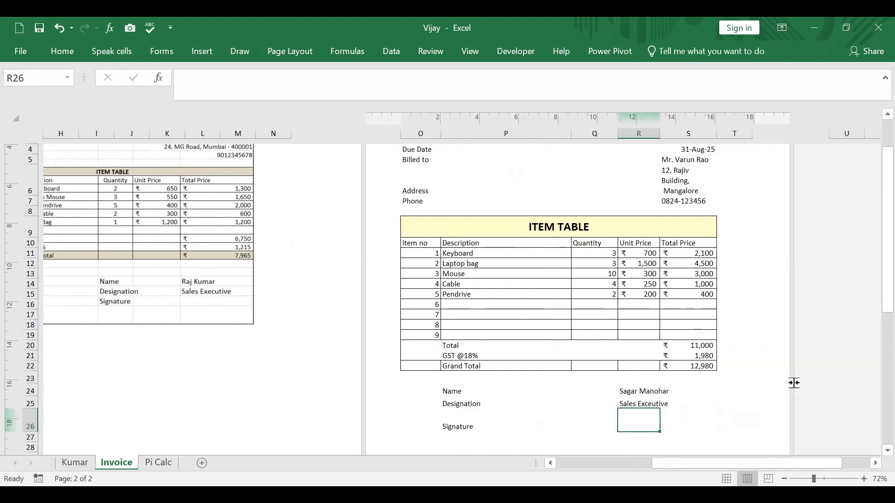
{"action": "left_click", "coordinate": [488, 254]}
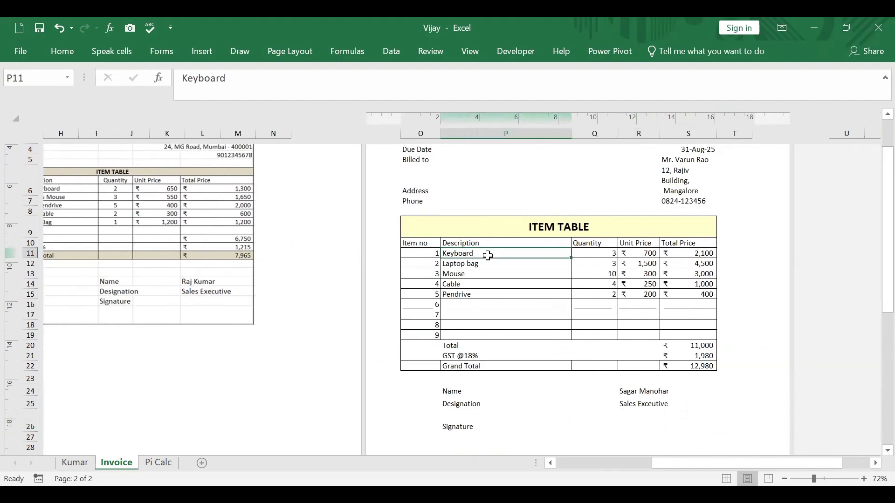
{"action": "left_click", "coordinate": [62, 50]}
{"action": "scroll", "coordinate": [759, 255], "scroll_direction": "up", "scroll_amount": 3}
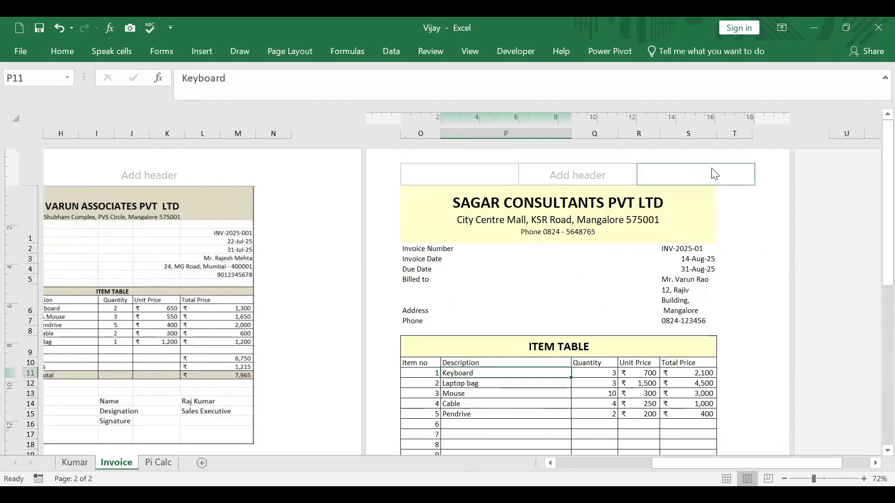
{"action": "left_click", "coordinate": [694, 306]}
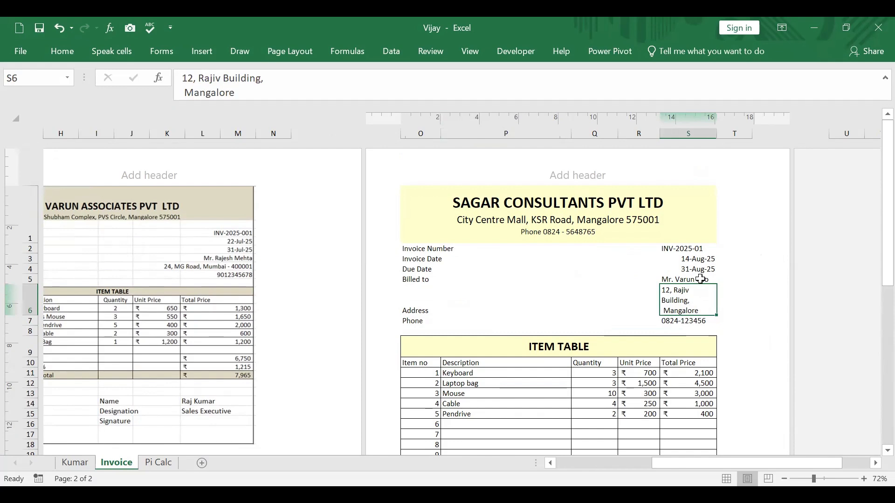
{"action": "left_click_drag", "start_coordinate": [717, 134], "coordinate": [730, 143]}
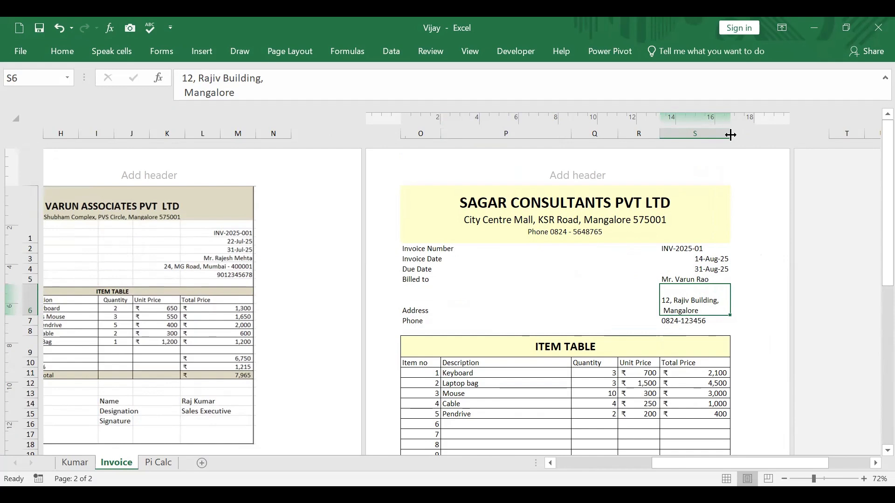
{"action": "left_click_drag", "start_coordinate": [730, 135], "coordinate": [743, 147]}
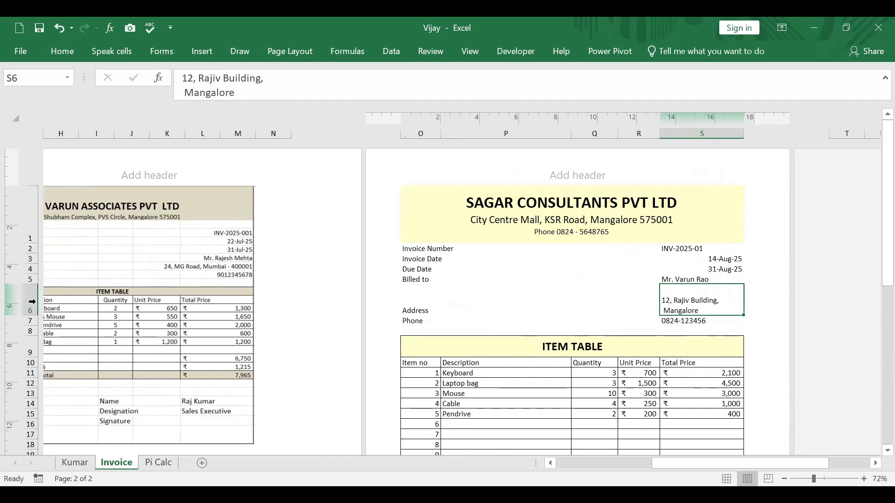
{"action": "left_click_drag", "start_coordinate": [32, 316], "coordinate": [33, 306]}
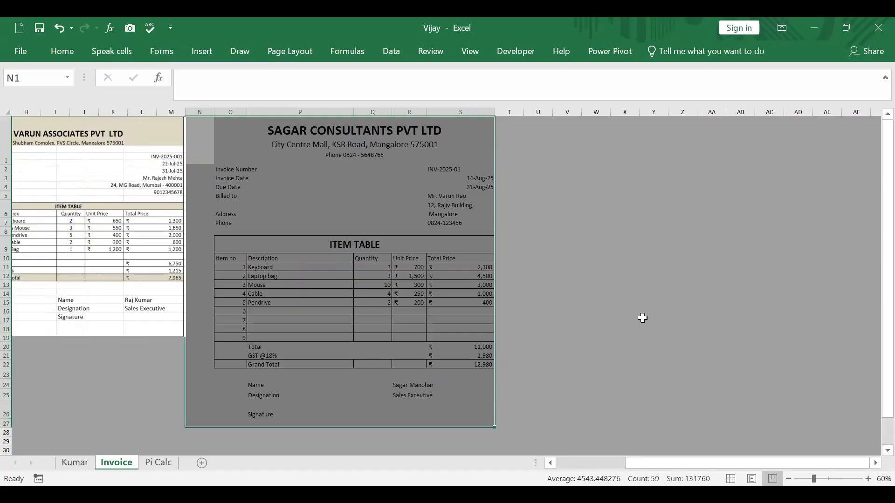
Step: Show the sheet in Page Break Preview and shift the VARUN ASSOCIATES invoice picture slightly down
{"action": "left_click", "coordinate": [642, 318]}
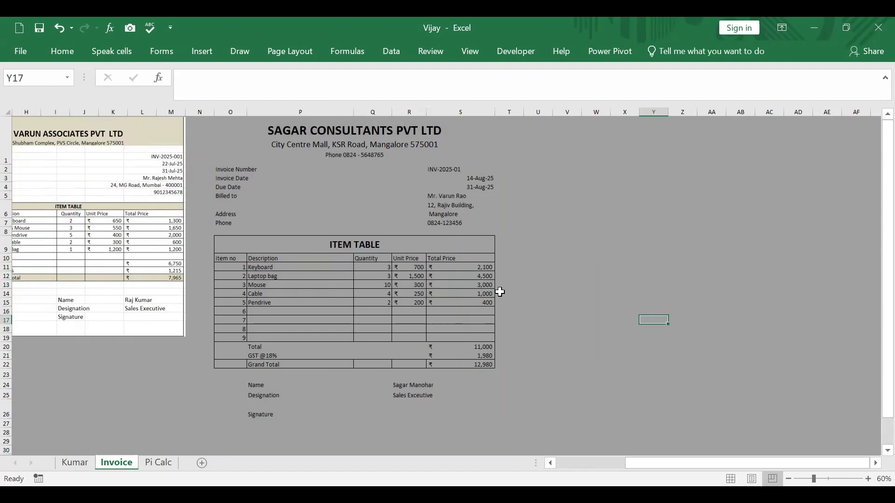
{"action": "left_click", "coordinate": [559, 279]}
{"action": "left_click", "coordinate": [504, 176]}
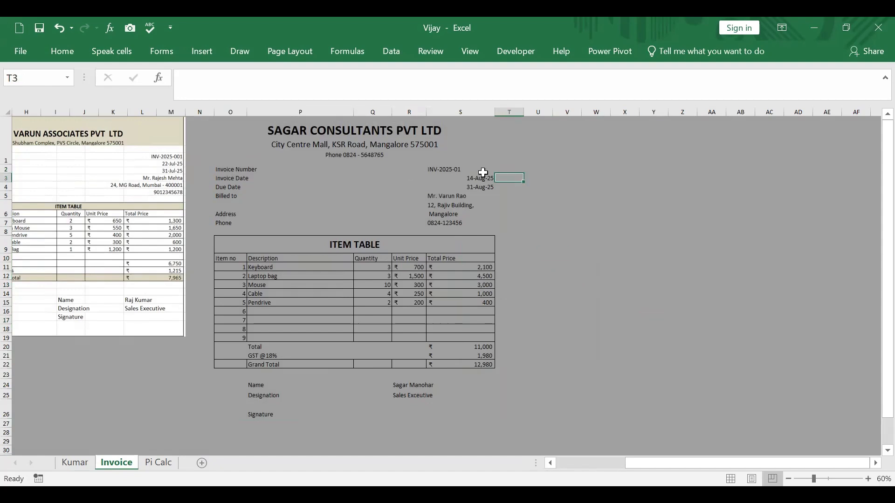
{"action": "left_click", "coordinate": [220, 128]}
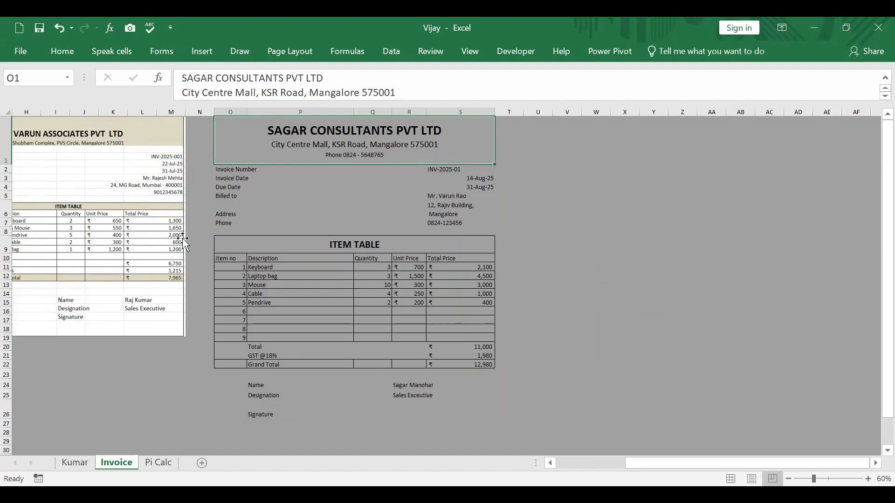
{"action": "mouse_move", "coordinate": [136, 231]}
{"action": "left_mouse_down"}
{"action": "mouse_move", "coordinate": [138, 339]}
{"action": "mouse_move", "coordinate": [133, 238]}
{"action": "left_mouse_up"}
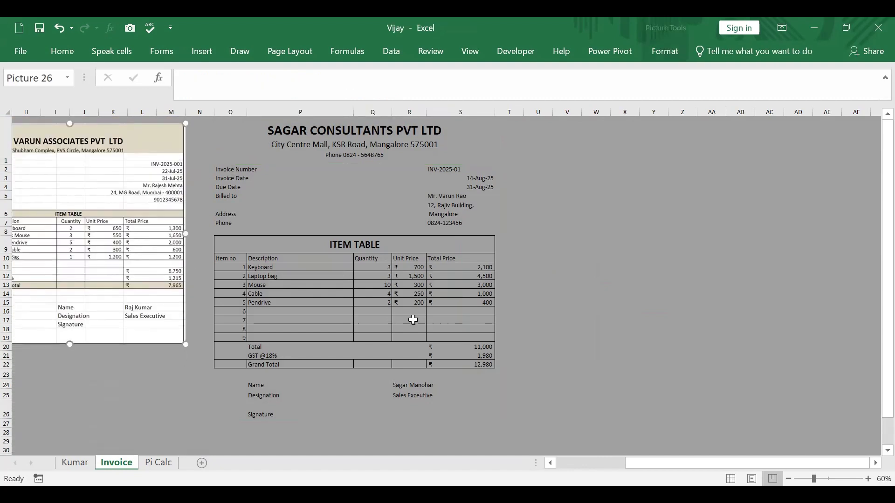
{"action": "left_click", "coordinate": [592, 320]}
Step: Return the Invoice sheet to Normal view
{"action": "left_click", "coordinate": [243, 148]}
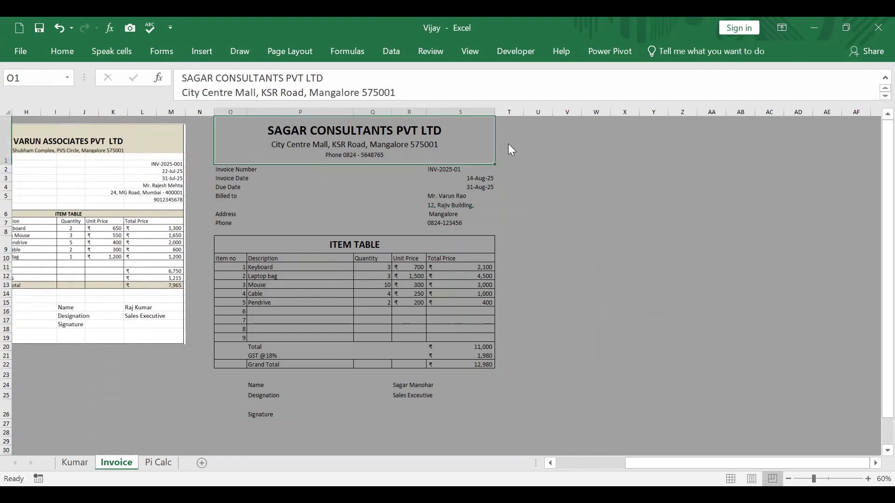
{"action": "left_click", "coordinate": [470, 52]}
{"action": "left_click", "coordinate": [16, 82]}
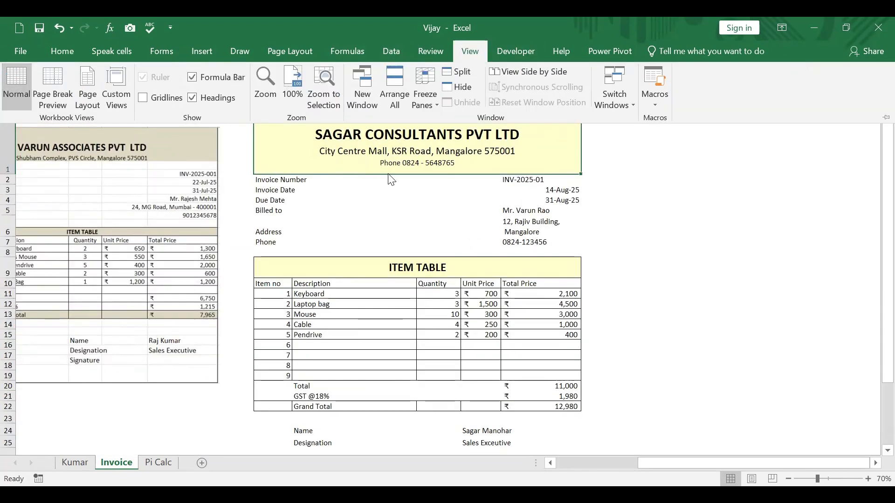
Step: Apply outside borders around the whole new invoice, O1:S27
{"action": "left_click", "coordinate": [271, 130]}
{"action": "scroll", "coordinate": [538, 274], "scroll_direction": "down", "scroll_amount": 2}
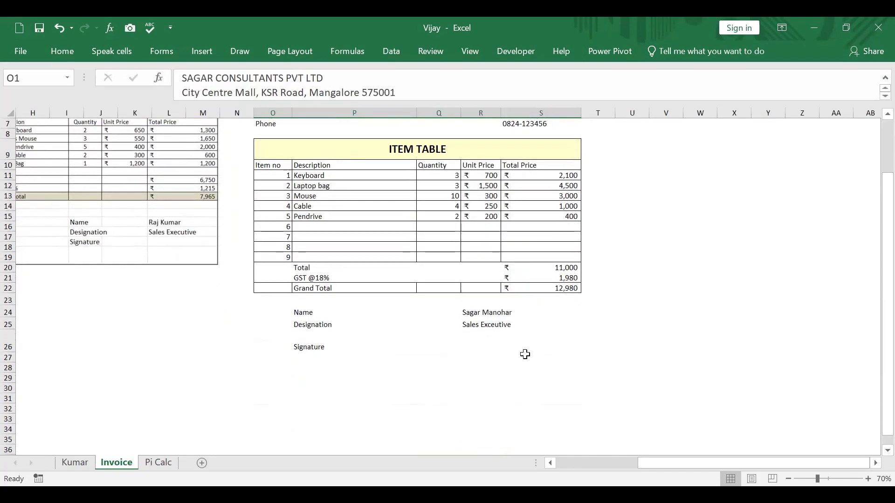
{"action": "key", "text": "ctrl+a"}
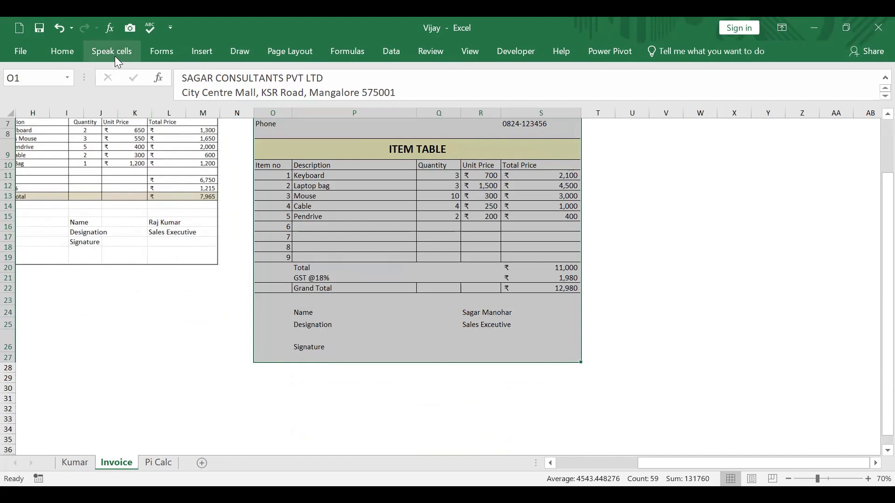
{"action": "left_click", "coordinate": [62, 54]}
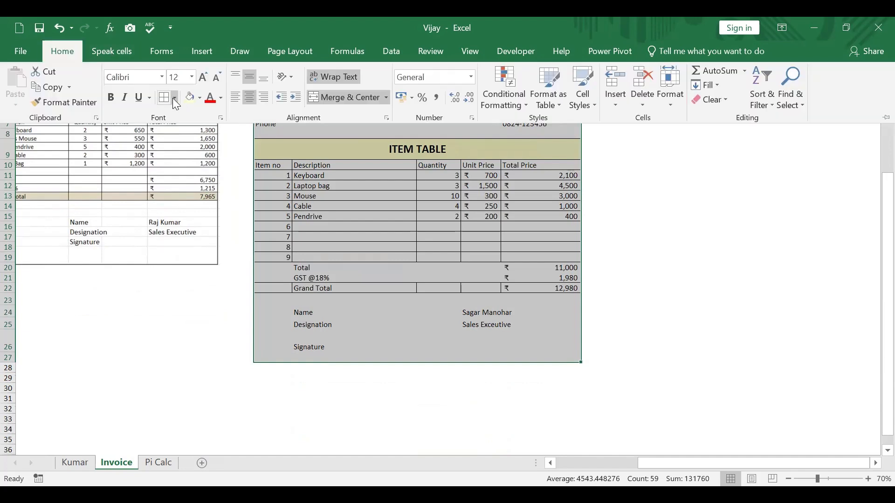
{"action": "left_click", "coordinate": [174, 98]}
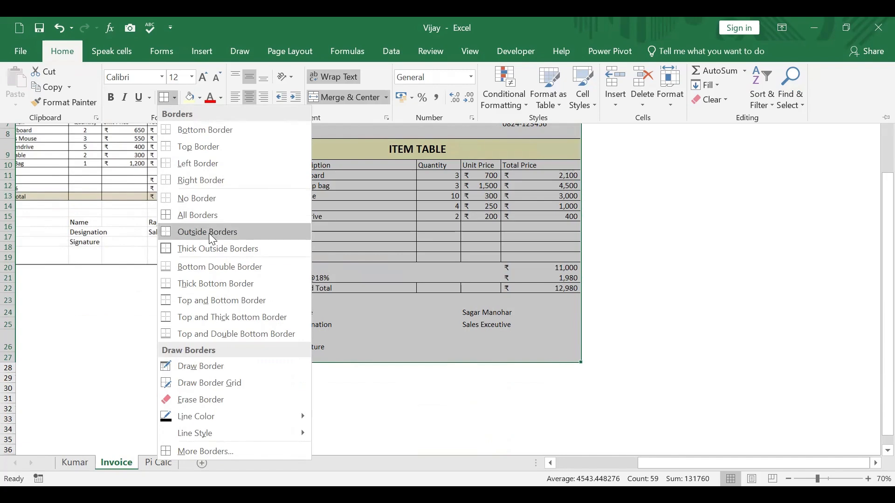
{"action": "left_click", "coordinate": [689, 313]}
{"action": "left_click", "coordinate": [613, 261]}
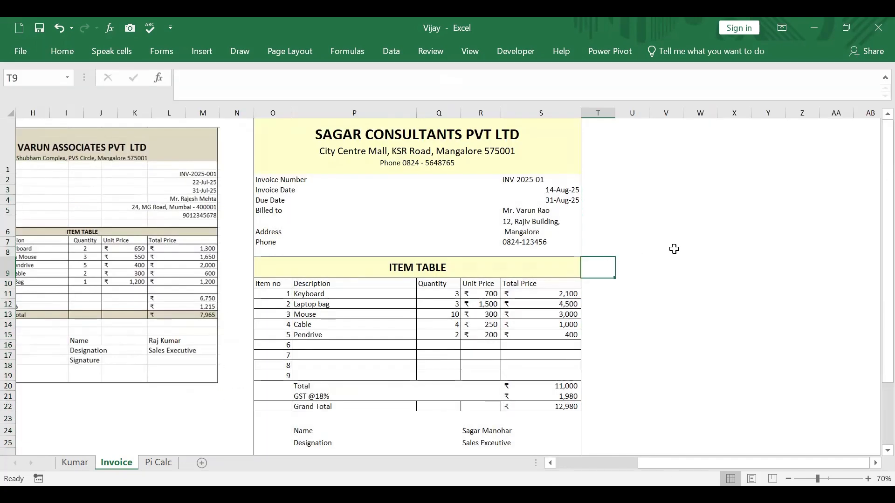
{"action": "scroll", "coordinate": [674, 249], "scroll_direction": "down", "scroll_amount": 3}
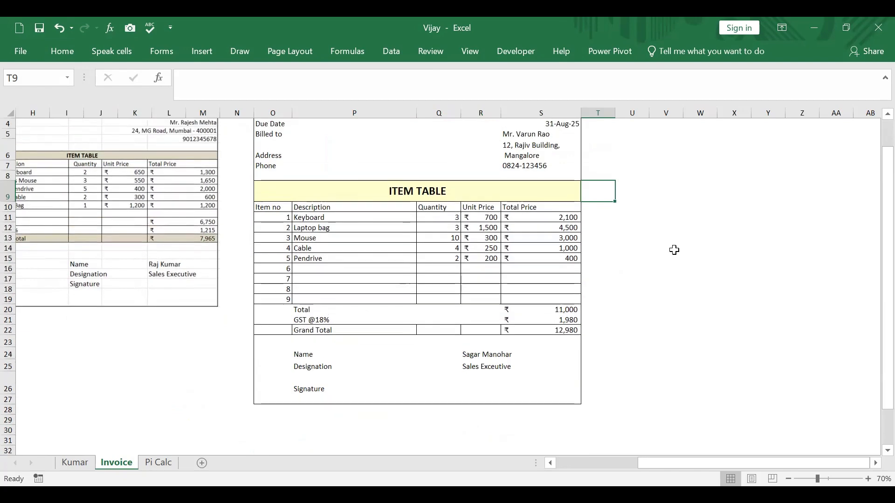
{"action": "scroll", "coordinate": [674, 251], "scroll_direction": "up", "scroll_amount": 3}
{"action": "left_click", "coordinate": [674, 250]}
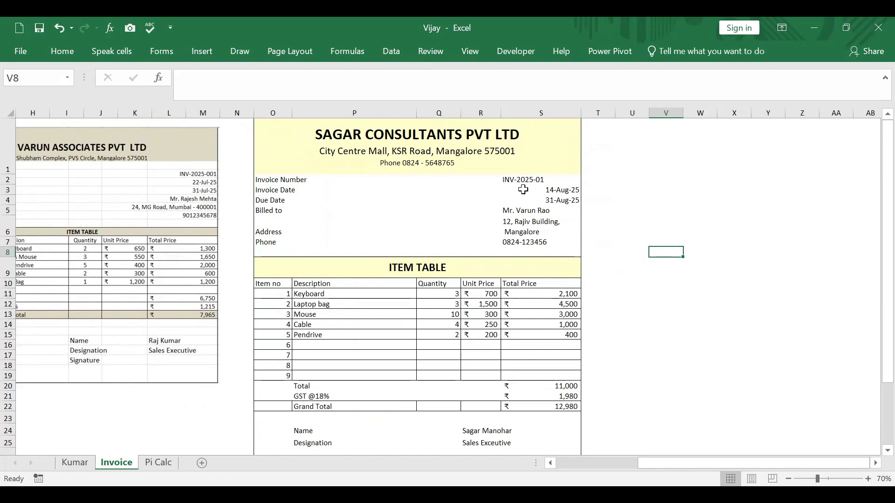
Step: Examine the alignment of the invoice number, dates and customer name in column S
{"action": "left_click_drag", "start_coordinate": [520, 179], "coordinate": [523, 200]}
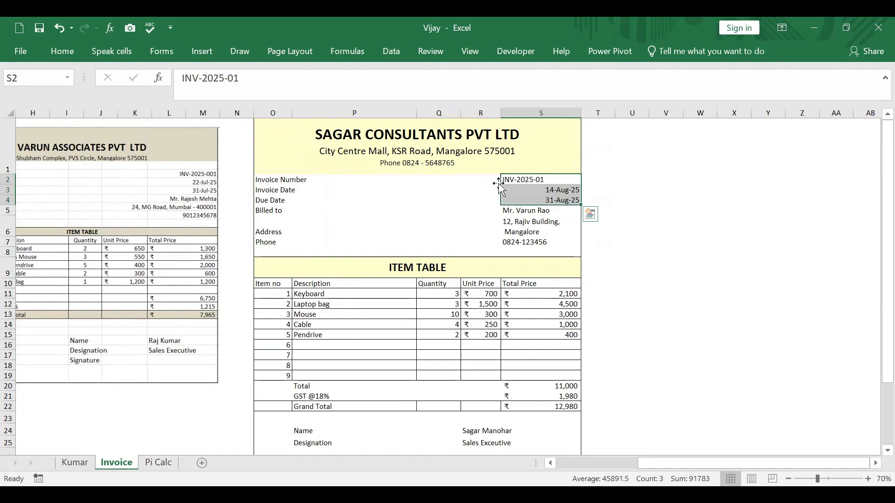
{"action": "left_click", "coordinate": [526, 178]}
{"action": "left_click", "coordinate": [536, 189]}
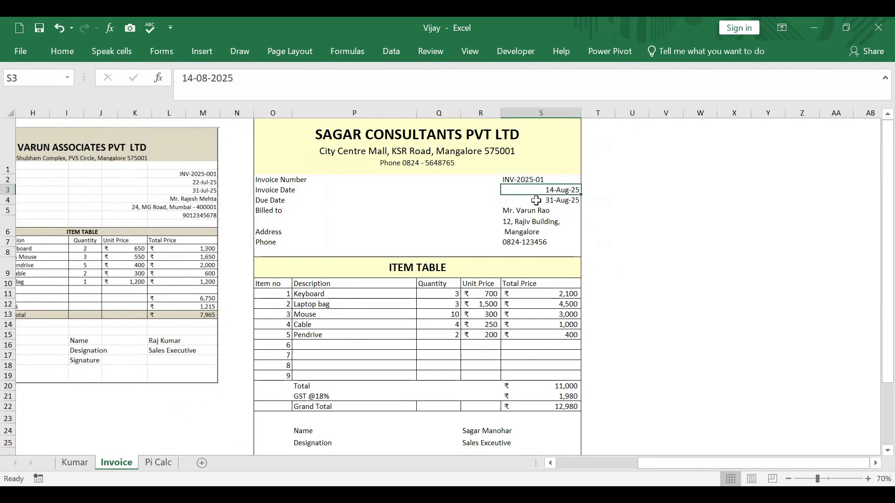
{"action": "left_click", "coordinate": [536, 195]}
{"action": "left_click", "coordinate": [537, 190]}
{"action": "left_click", "coordinate": [535, 205]}
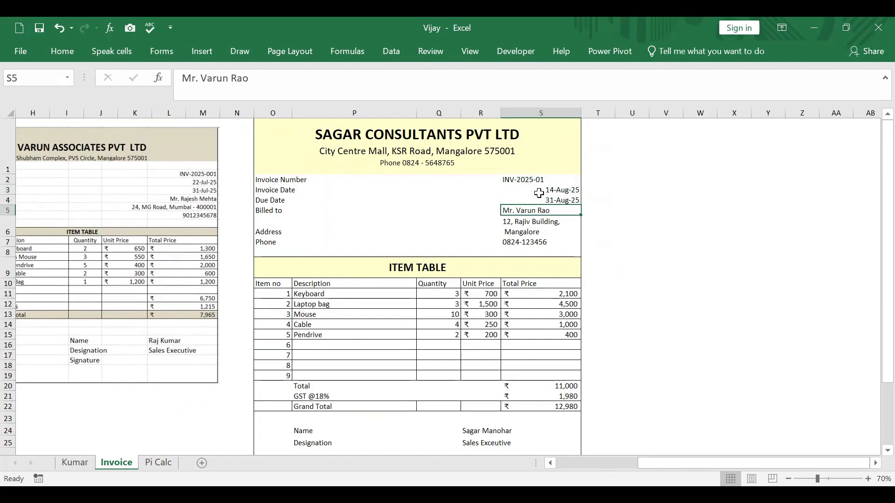
{"action": "left_click", "coordinate": [537, 190]}
{"action": "left_click", "coordinate": [539, 201]}
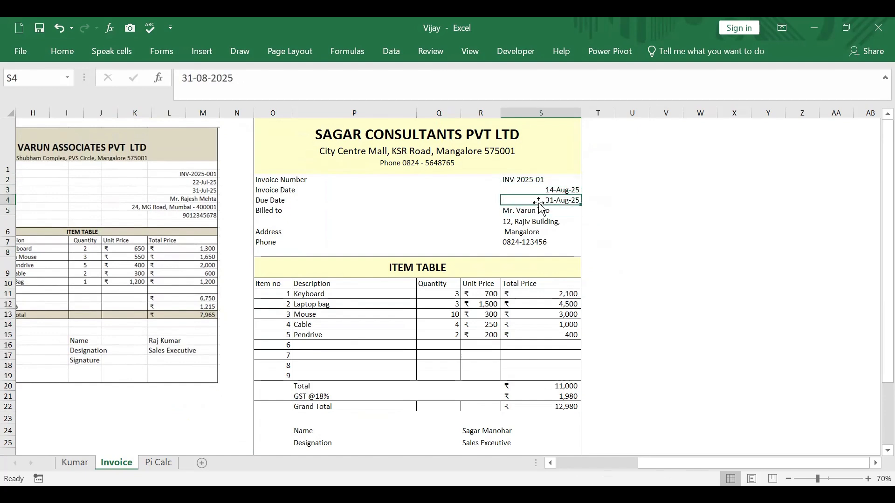
{"action": "left_click", "coordinate": [526, 180]}
Step: Try centre and right alignment on the invoice details in S2:S7, and settle on left alignment
{"action": "left_click_drag", "start_coordinate": [526, 180], "coordinate": [527, 243]}
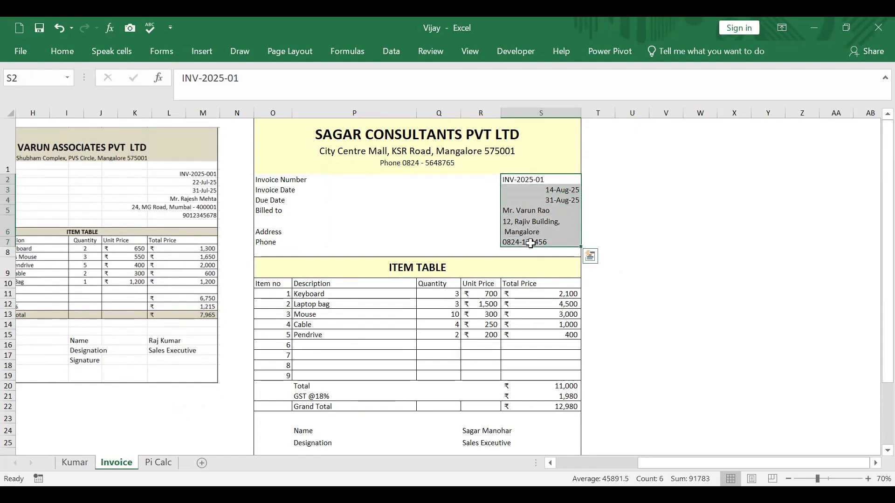
{"action": "left_click", "coordinate": [75, 55]}
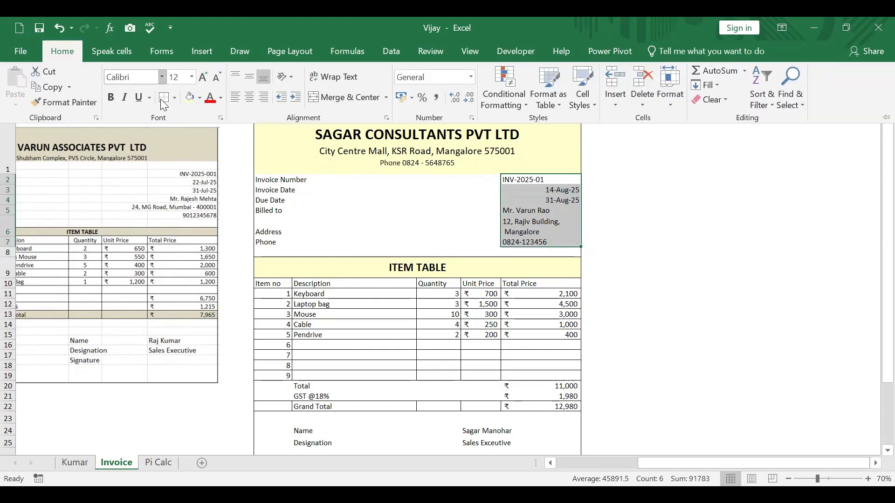
{"action": "left_click", "coordinate": [239, 97]}
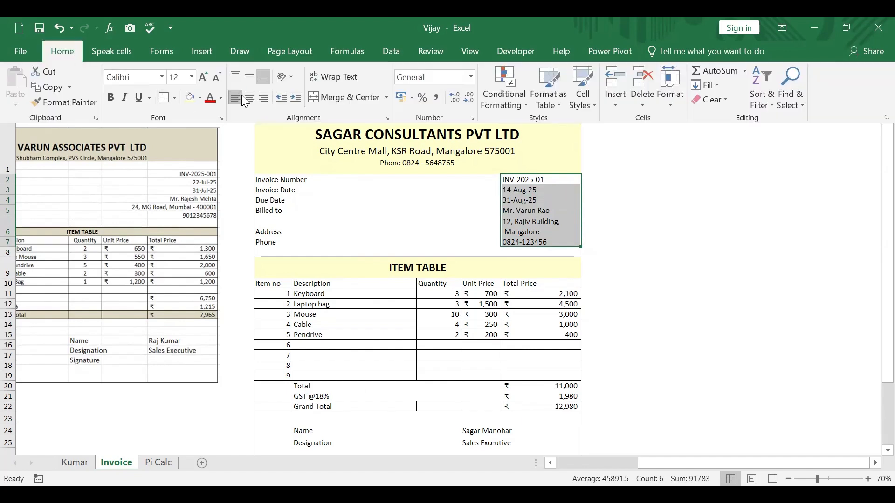
{"action": "left_click", "coordinate": [250, 102]}
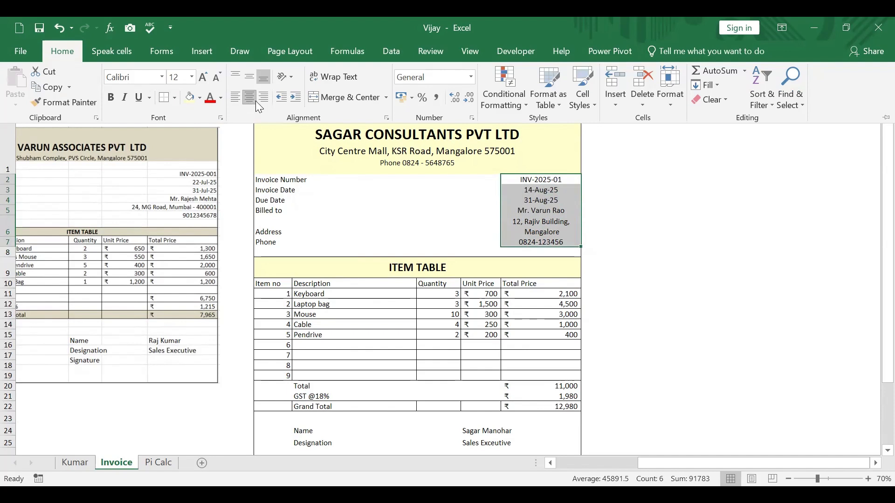
{"action": "left_click", "coordinate": [263, 99]}
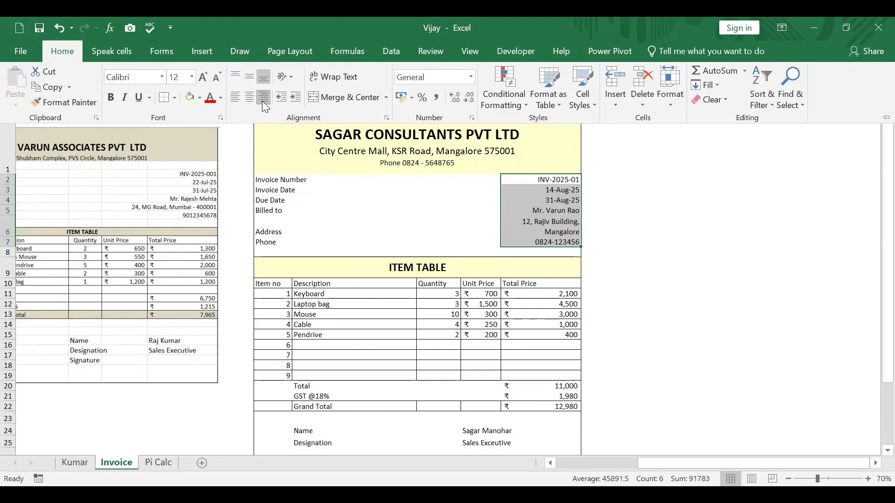
{"action": "left_click", "coordinate": [232, 98]}
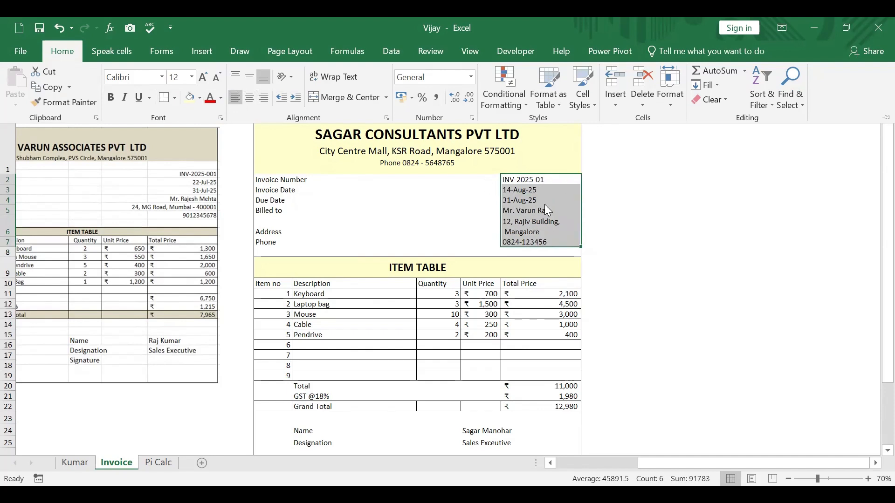
{"action": "left_click", "coordinate": [693, 213]}
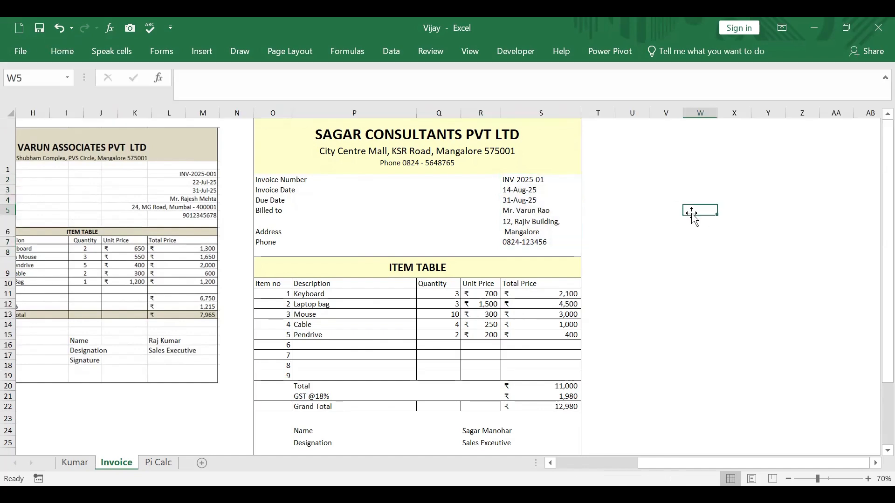
Step: Review the formulas behind the Total Price items, Total, GST and Grand Total in column S
{"action": "scroll", "coordinate": [693, 214], "scroll_direction": "down", "scroll_amount": 2}
{"action": "scroll", "coordinate": [693, 214], "scroll_direction": "up", "scroll_amount": 2}
{"action": "left_click", "coordinate": [552, 294]}
{"action": "left_click", "coordinate": [547, 306]}
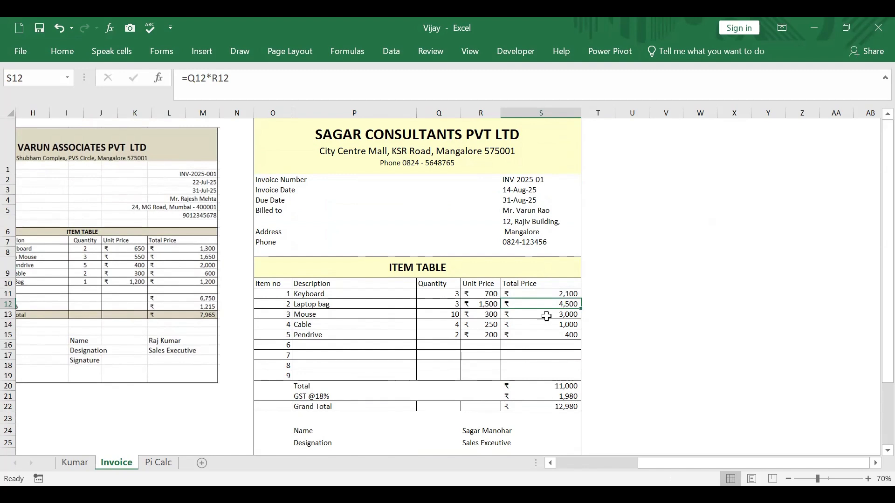
{"action": "left_click", "coordinate": [544, 315]}
{"action": "left_click", "coordinate": [547, 324]}
{"action": "left_click", "coordinate": [571, 387]}
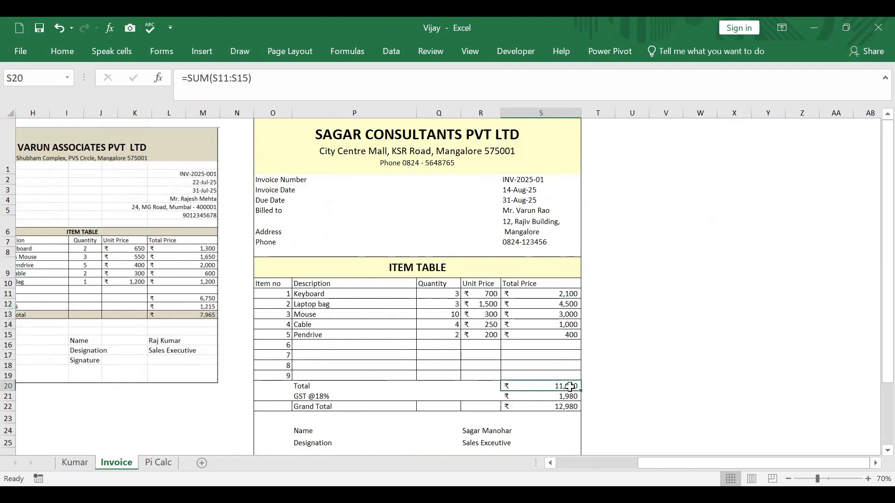
{"action": "left_click", "coordinate": [568, 396]}
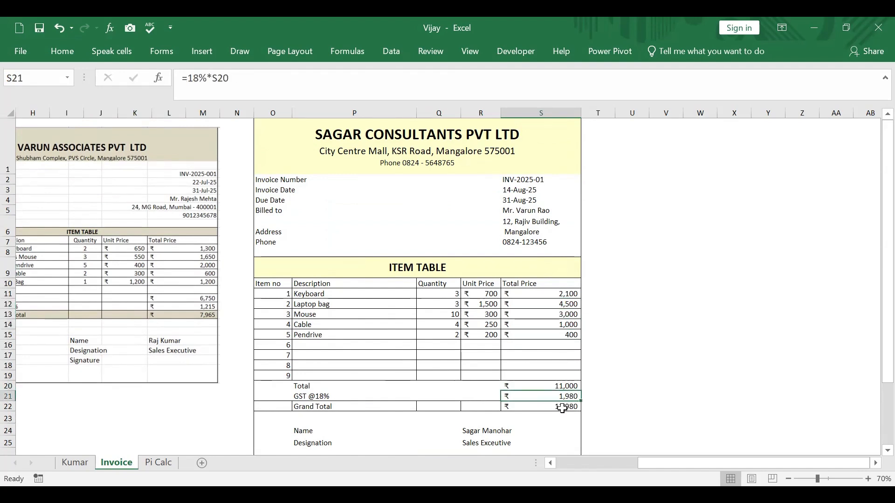
{"action": "left_click", "coordinate": [562, 407]}
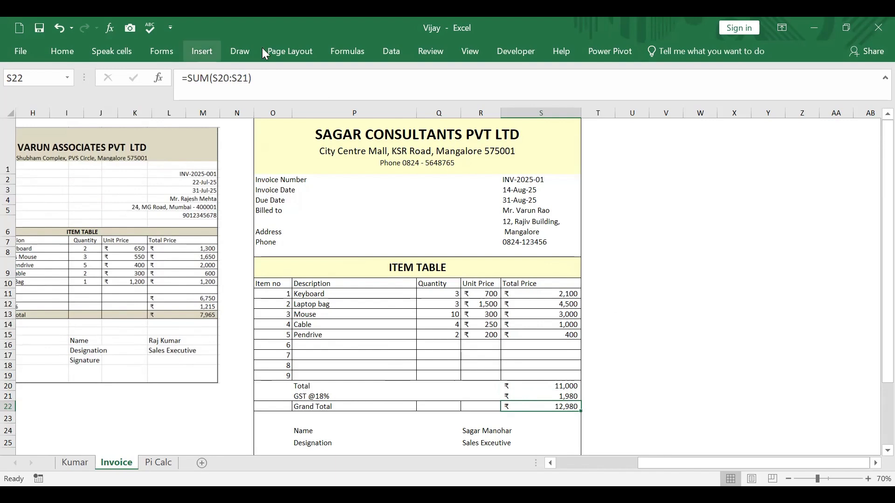
Step: Open the workbook view options for the Invoice sheet
{"action": "left_click", "coordinate": [470, 53]}
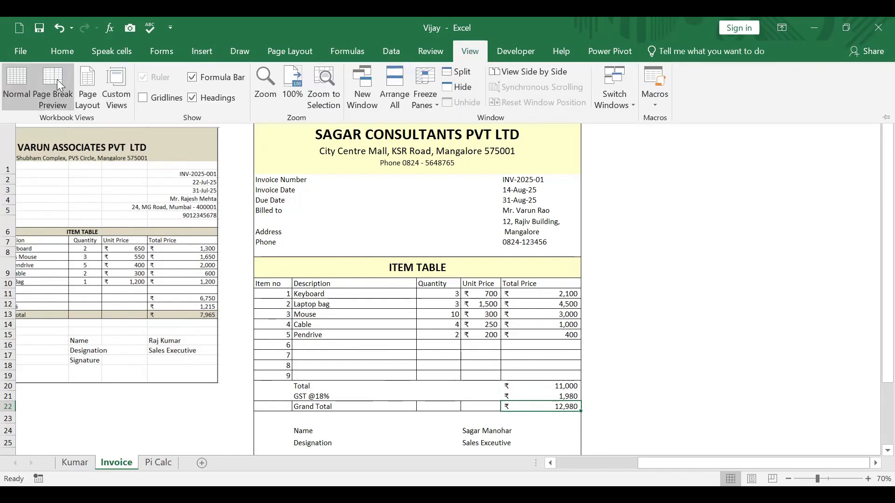